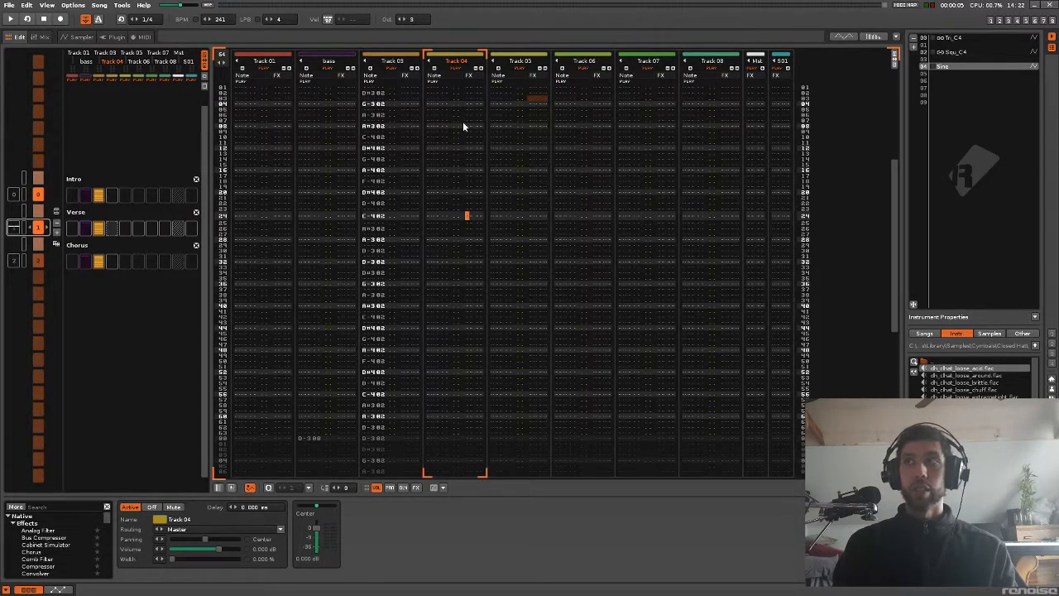
Step: Colour Track 01 black and rename it "kick"
click(277, 52)
click(333, 104)
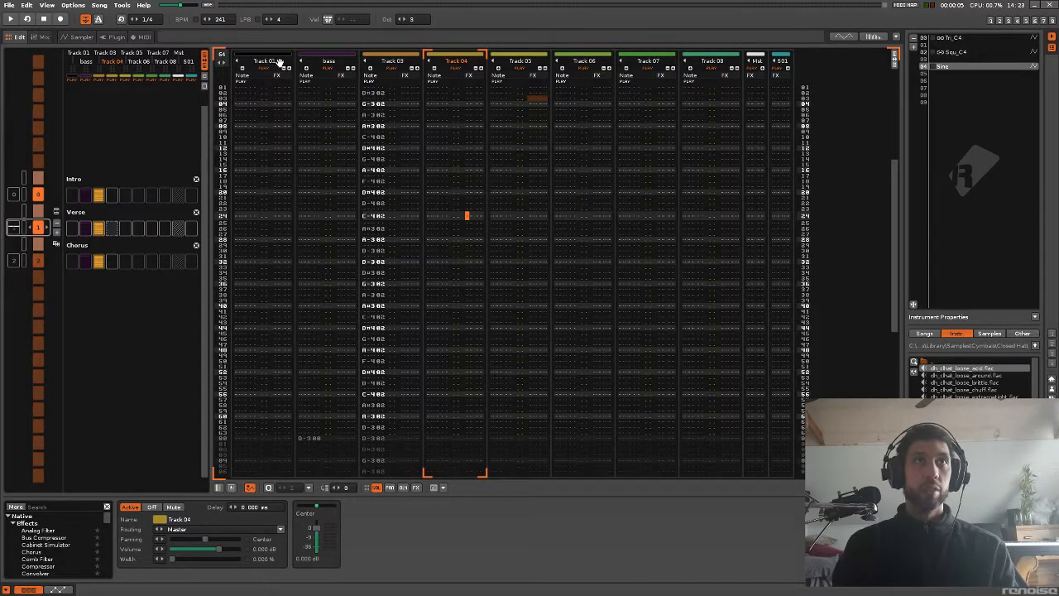
double_click(280, 62)
text(kick)
key(Return)
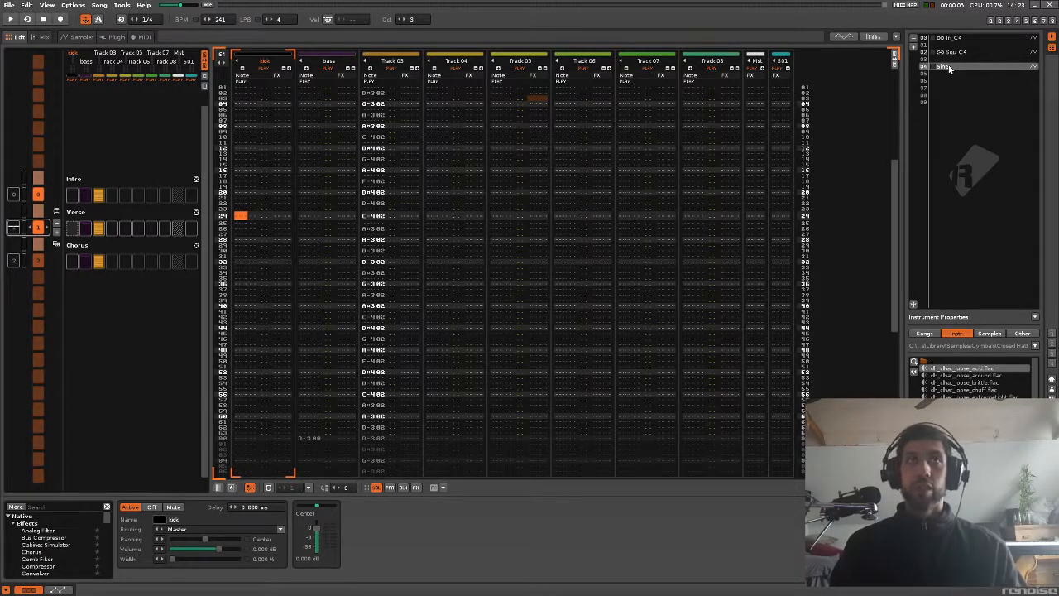
Step: Insert an empty instrument slot above the Tri_C4 instrument so the existing instruments shift down by one
drag(236, 121, 263, 121)
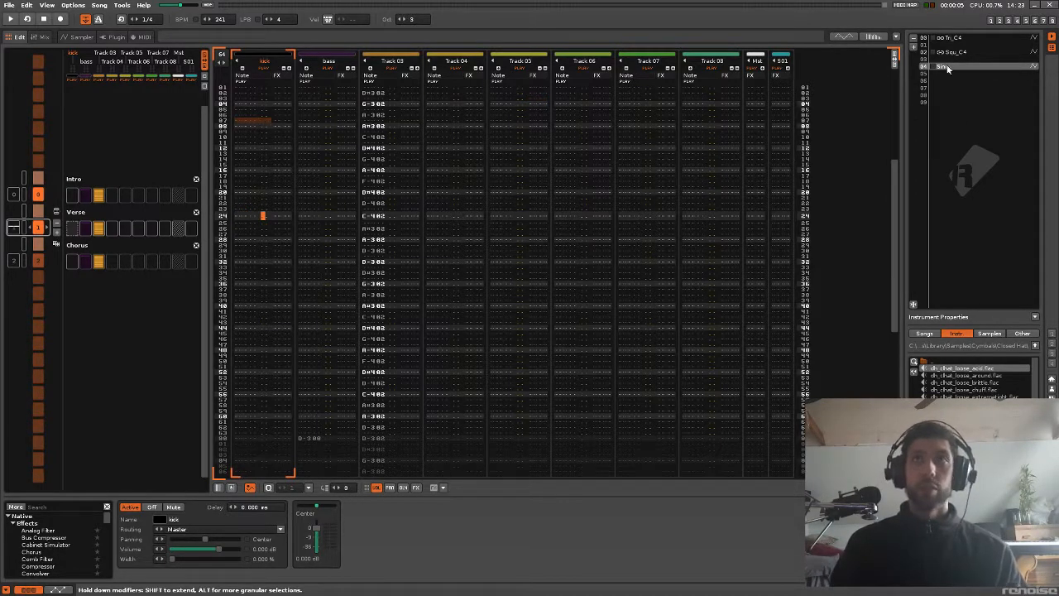
click(961, 39)
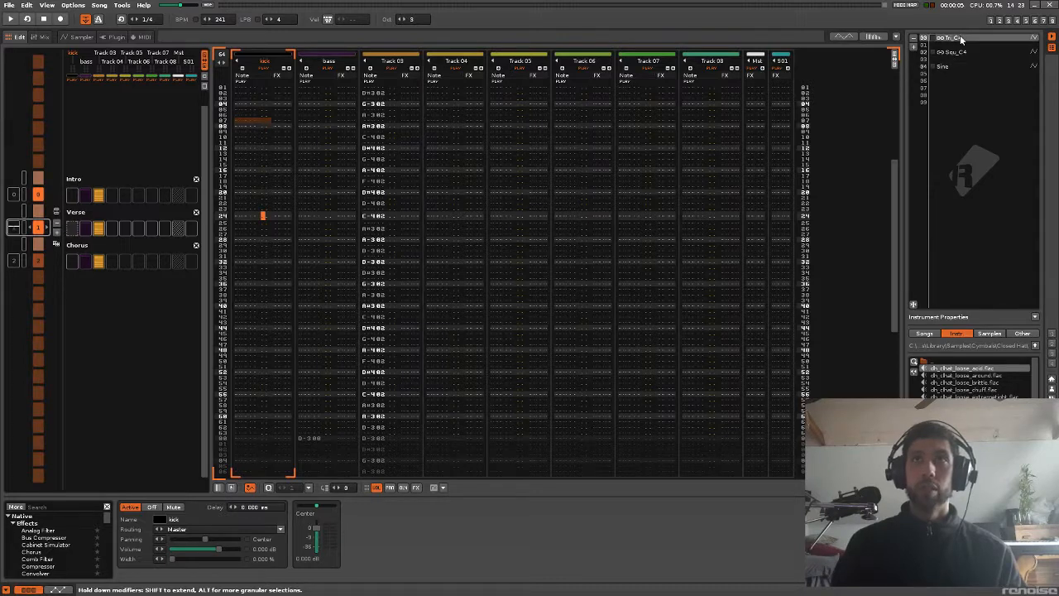
click(913, 47)
drag(956, 47, 957, 53)
key(Page_Up)
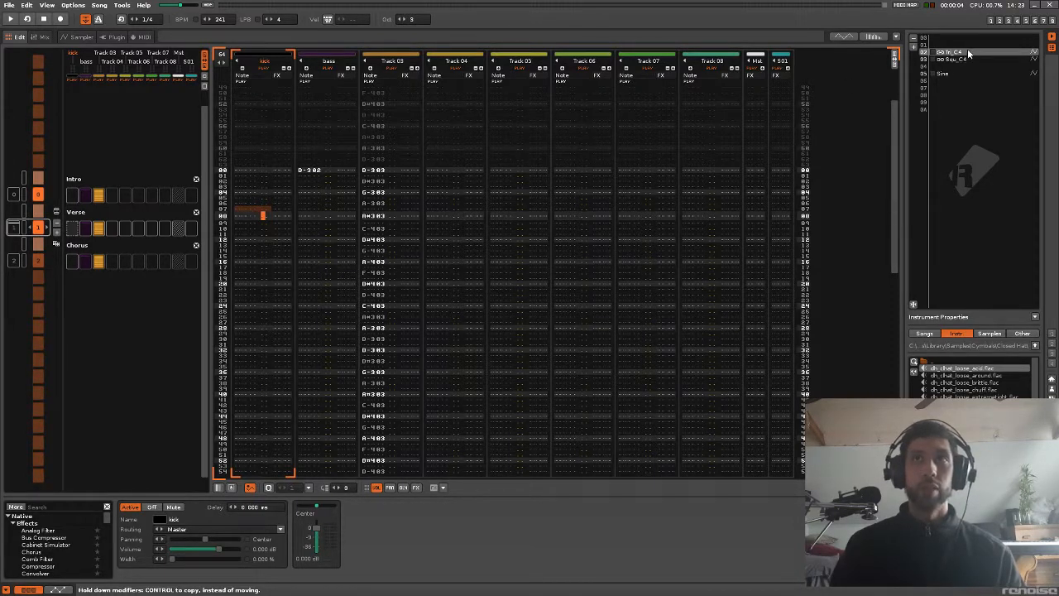
mouse_move(969, 53)
mouse_down()
mouse_move(968, 37)
mouse_move(968, 63)
mouse_up()
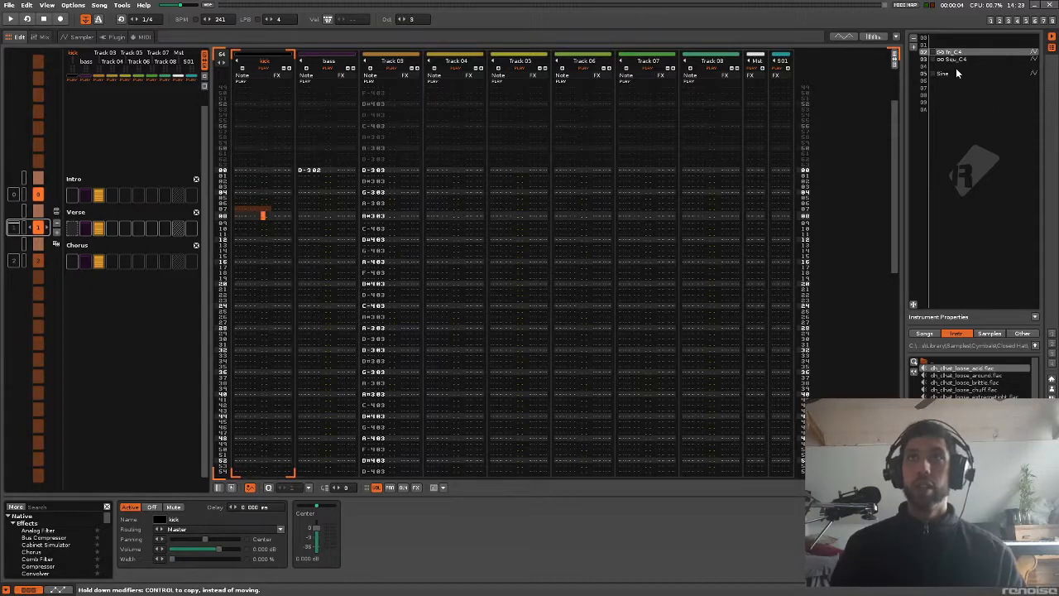
Step: Examine the D-3 note on line 00 of the bass track and its instrument number column
click(323, 170)
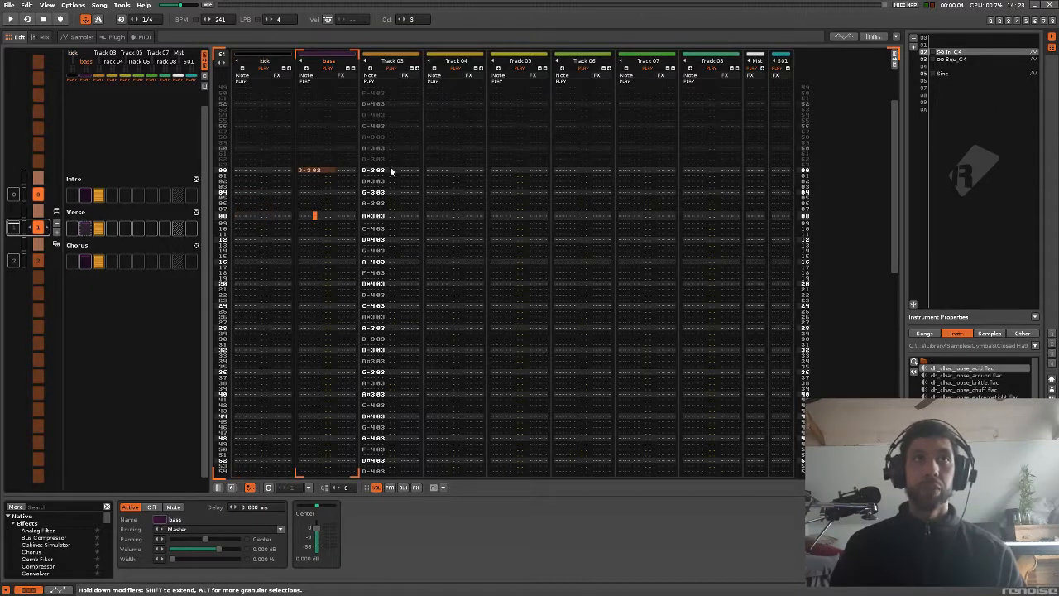
click(334, 172)
click(327, 171)
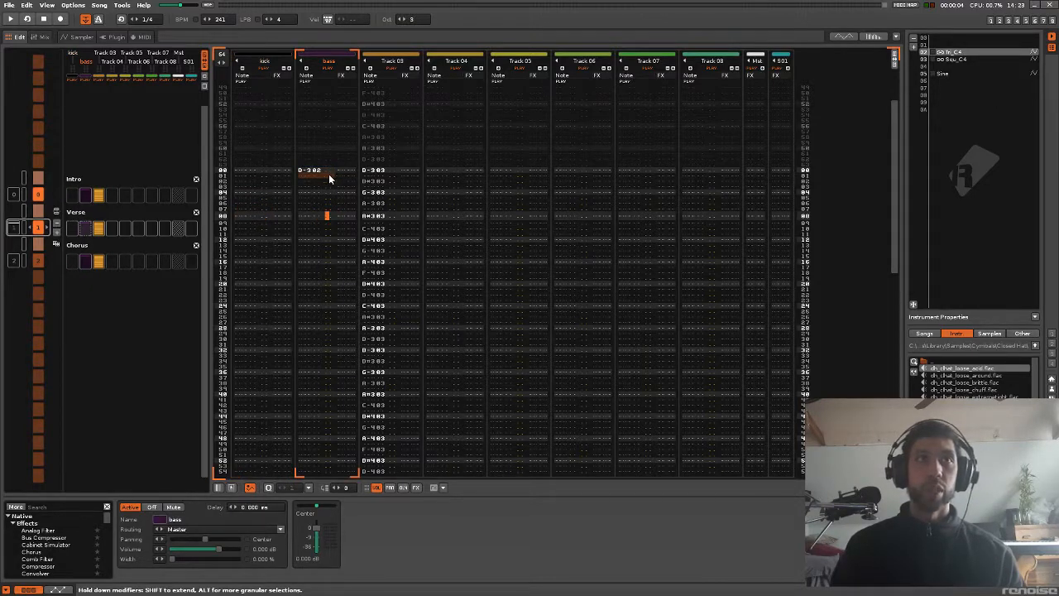
click(321, 167)
key(Escape)
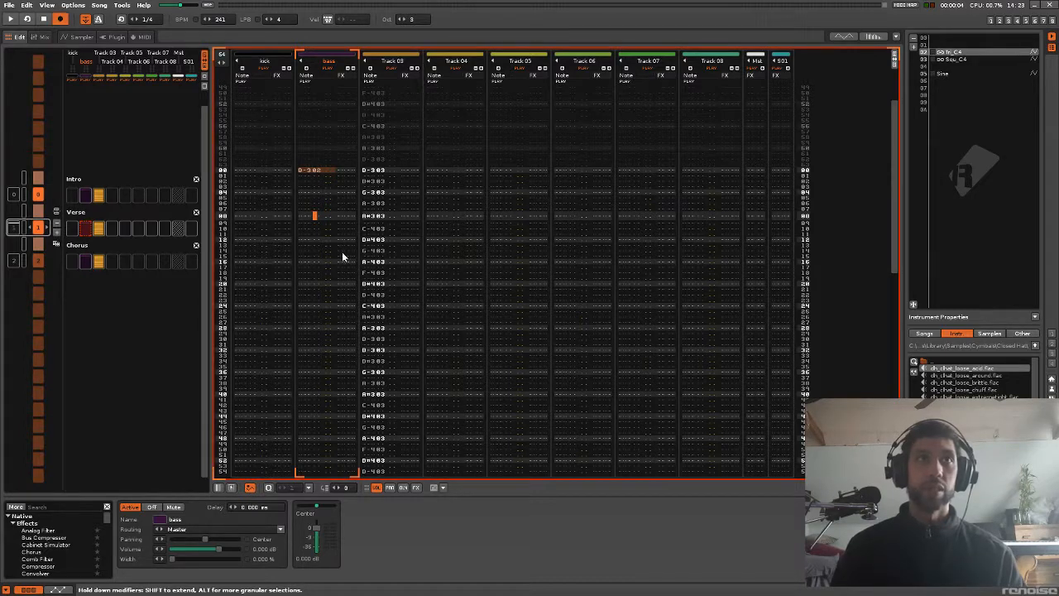
scroll(337, 253, up, 5)
scroll(336, 253, down, 1)
key(Left)
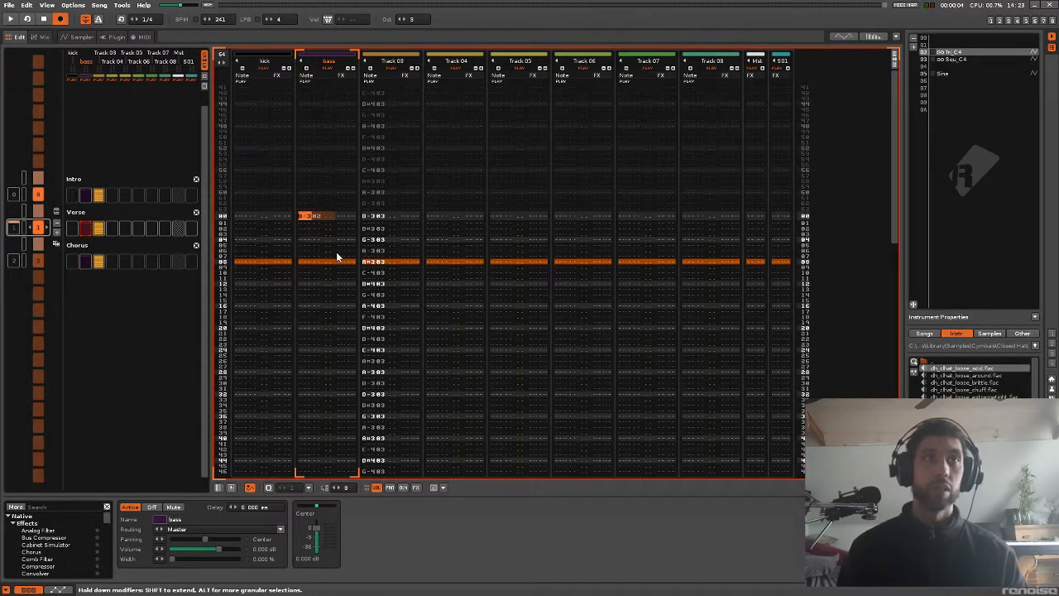
key(Right)
key(Right)
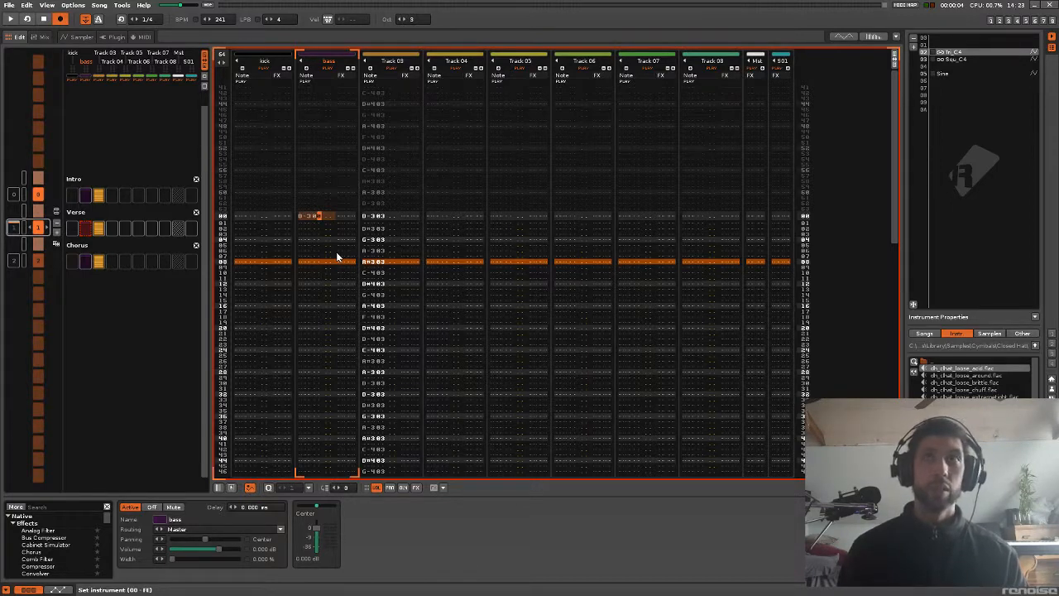
key(Escape)
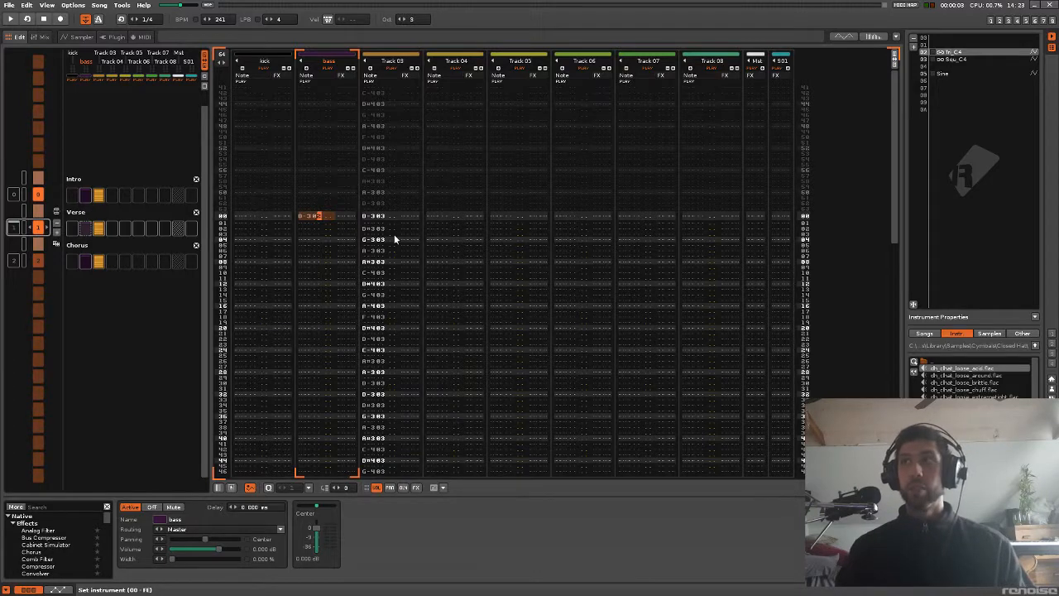
click(342, 216)
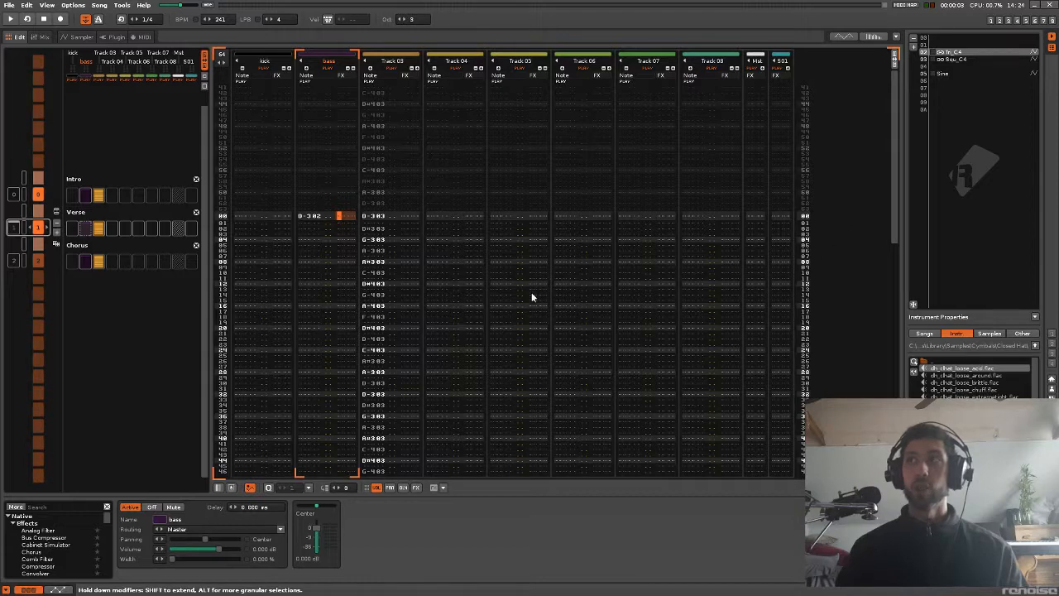
Step: Move the Sine instrument to slot 00 and place the pattern cursor in the kick track's note column
click(950, 74)
drag(962, 79, 968, 35)
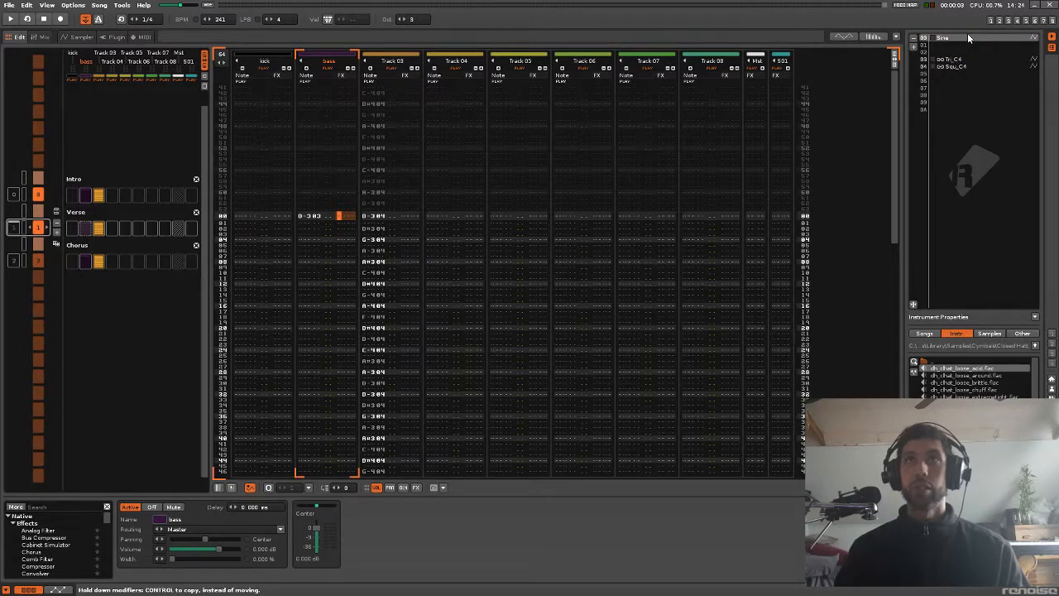
key(shift+Tab)
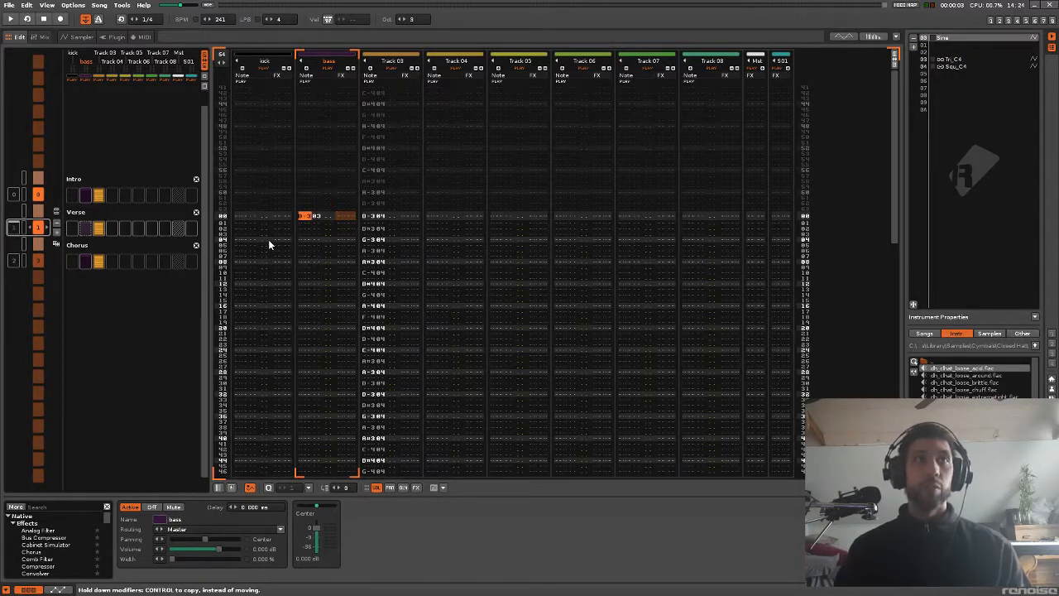
key(shift+Tab)
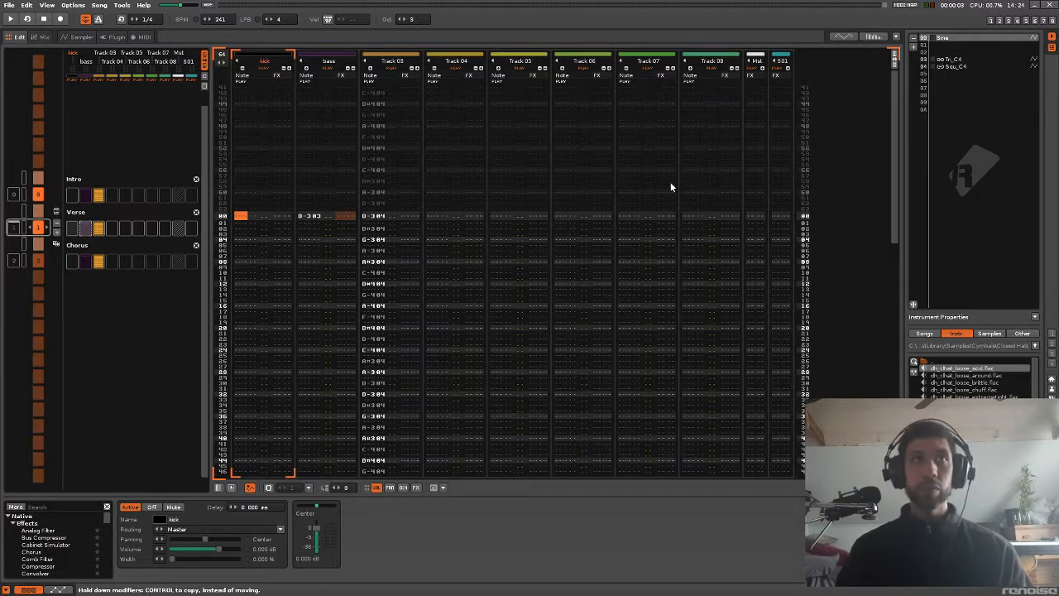
Step: Audition the Sine instrument and view its sample waveform in the sampler
key(z)
key(F3)
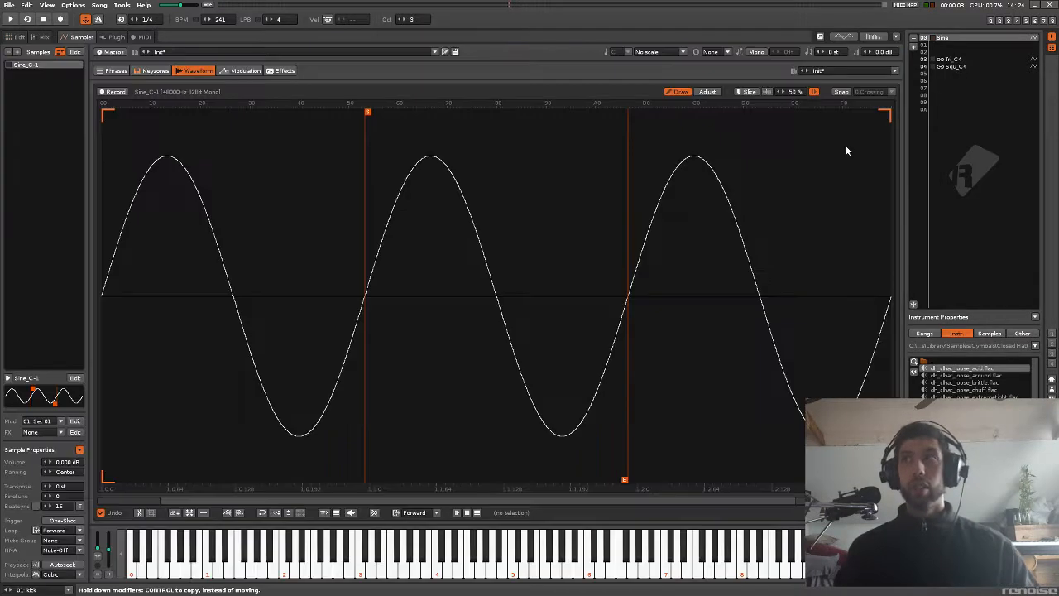
key(q)
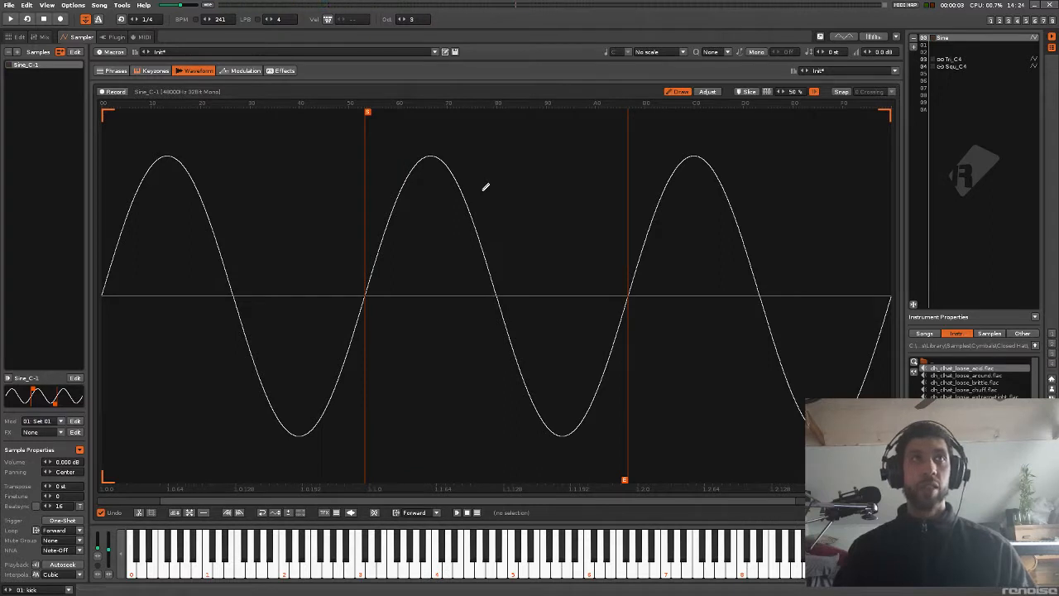
Step: Add an AHDSR device to the pitch modulation of the Sine instrument's Set 01
key(F4)
key(F5)
key(F6)
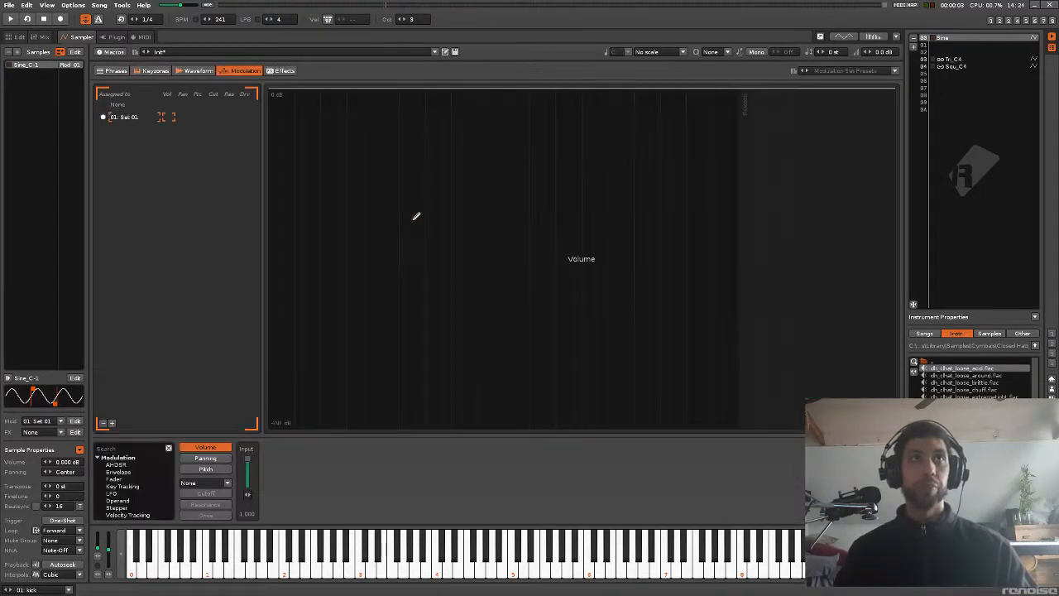
click(198, 119)
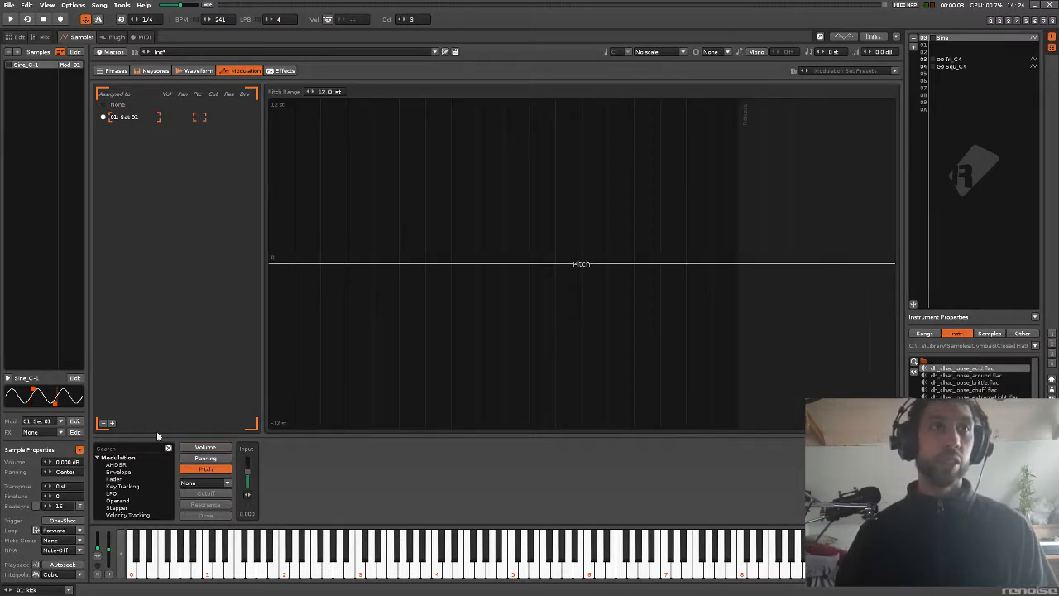
double_click(127, 466)
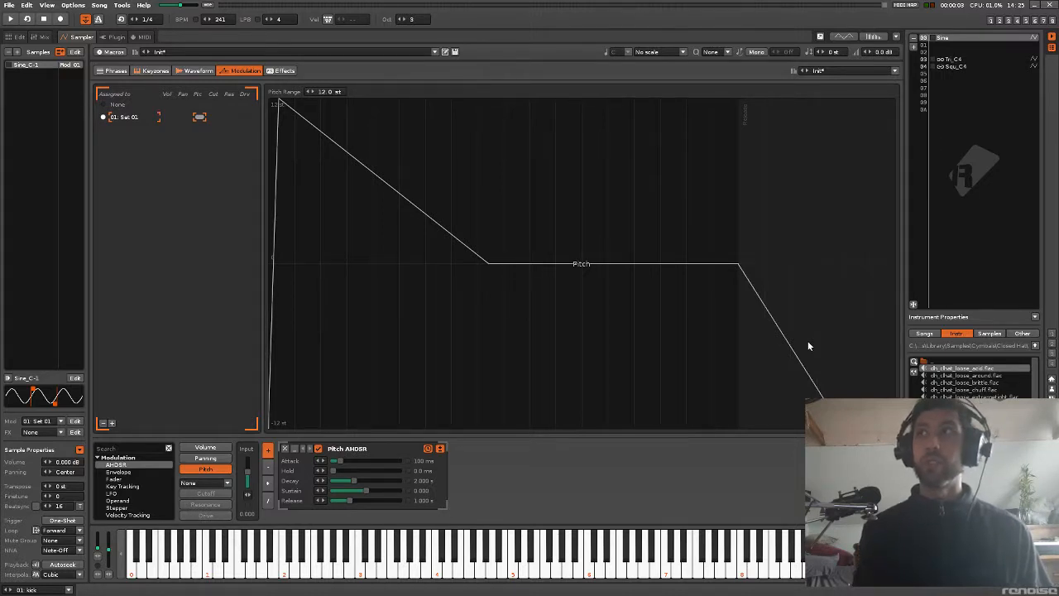
key(ctrl+m)
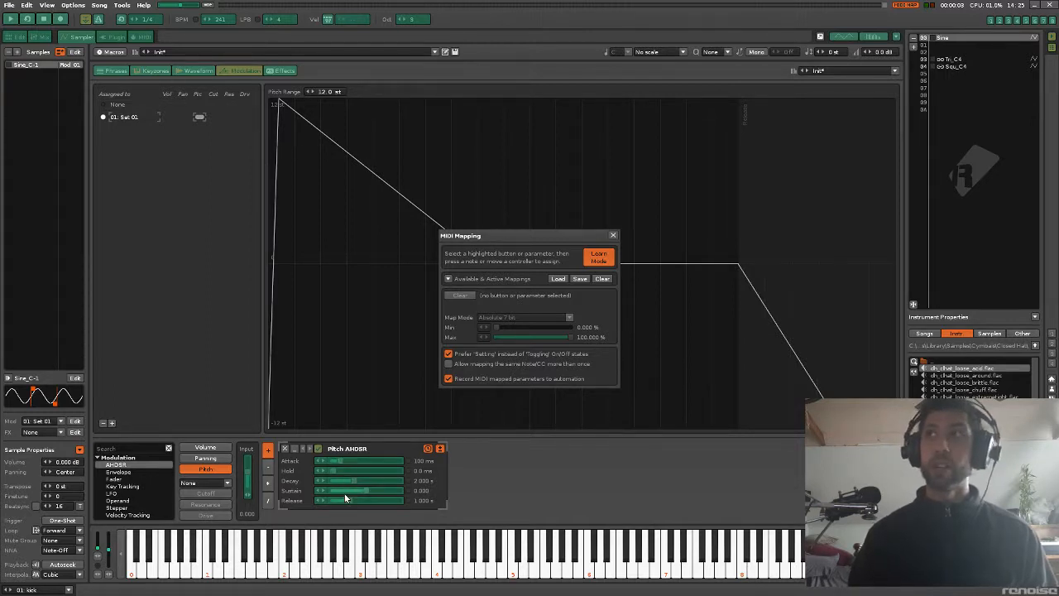
click(612, 236)
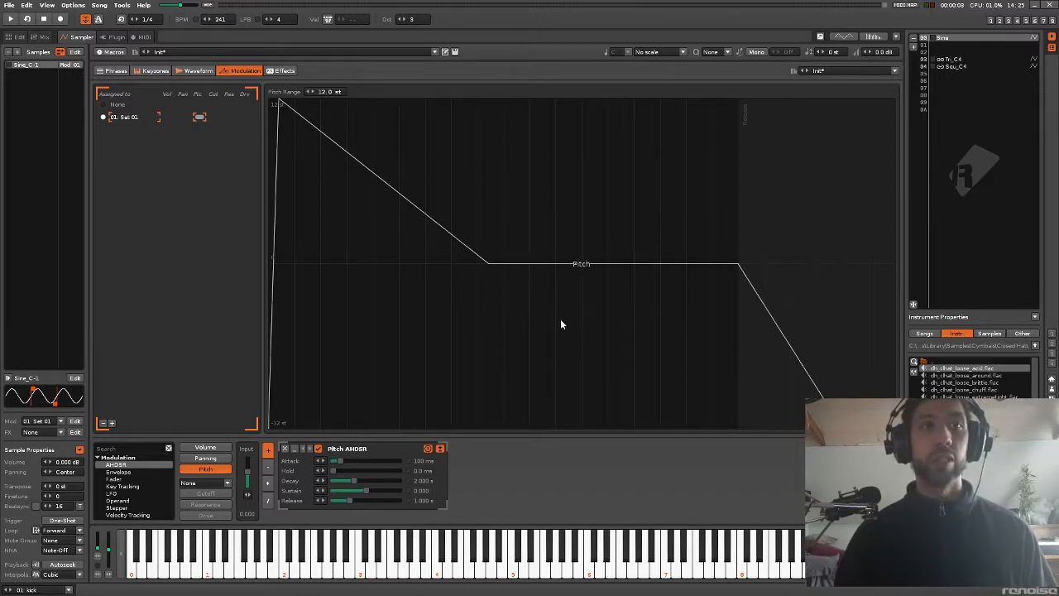
Step: Set the pitch AHDSR's attack, hold and release to 0 ms and sustain to -1.000, shorten its decay, and audition the sound
key(x)
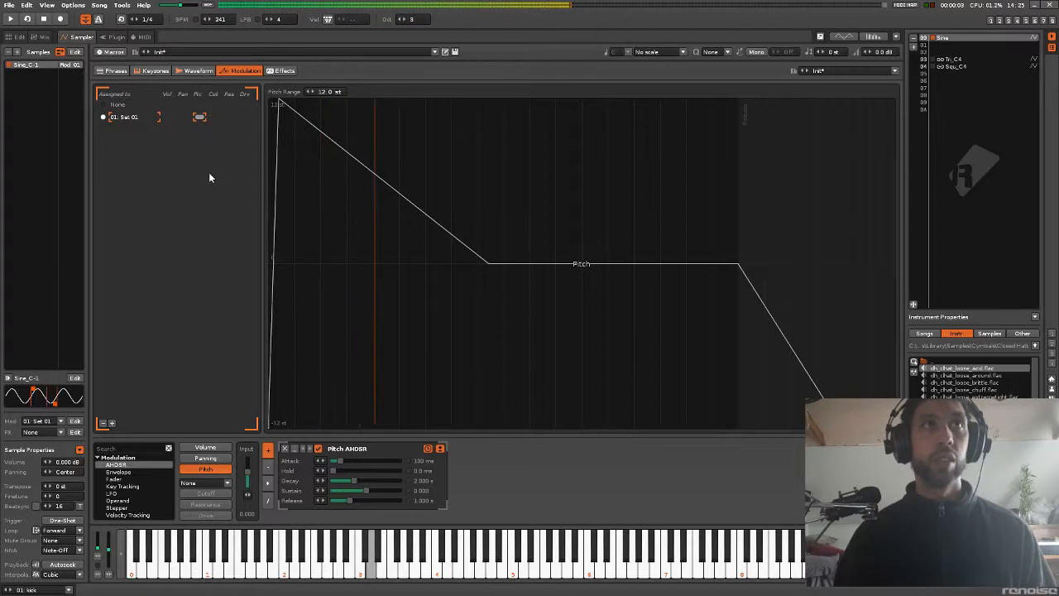
click(334, 463)
mouse_move(338, 462)
mouse_down()
mouse_move(352, 490)
mouse_move(331, 491)
mouse_move(330, 501)
mouse_move(343, 480)
mouse_up()
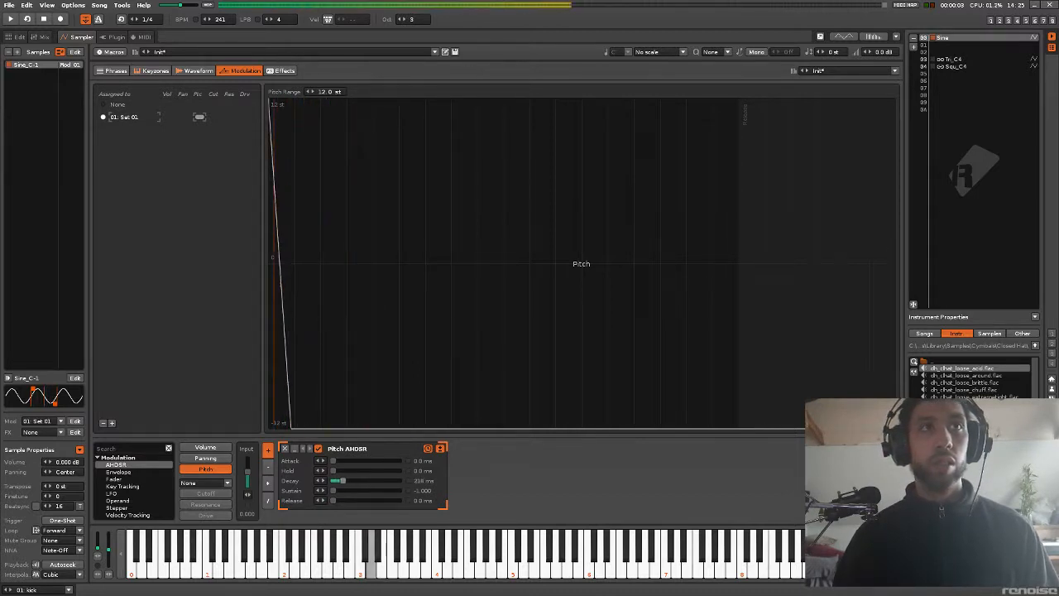
key(x)
key(x)
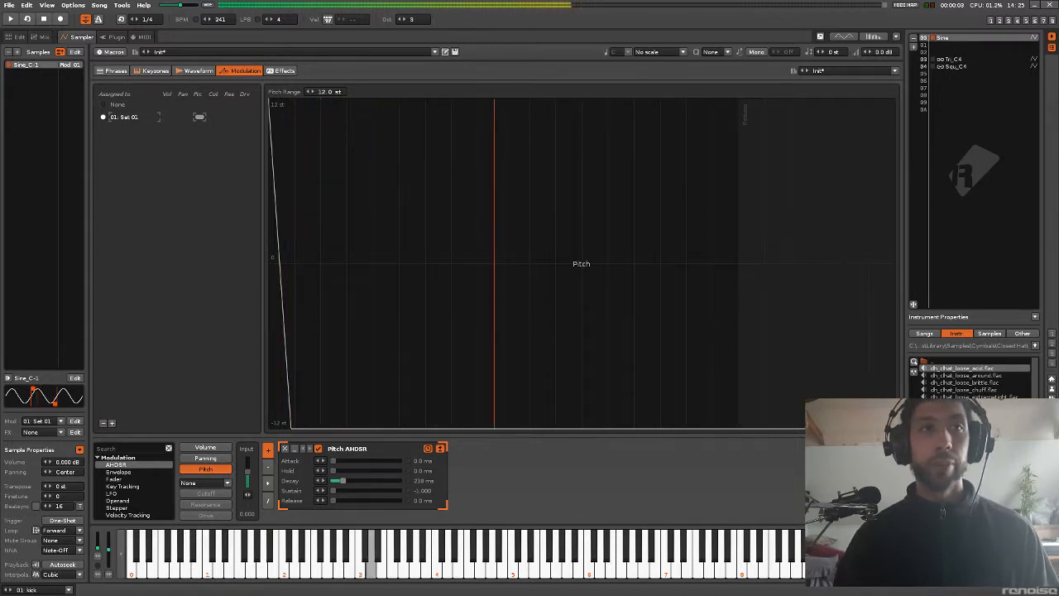
key(x)
key(q)
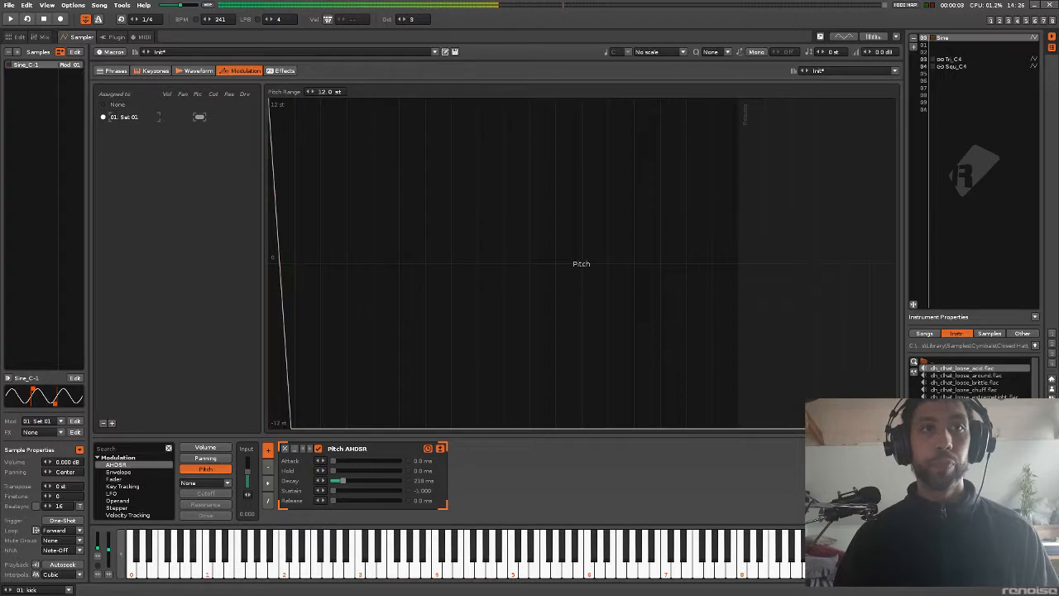
Step: Fine-tune the pitch AHDSR's decay to about 157 ms while auditioning the kick sound
drag(342, 480, 342, 479)
key(x)
key(x)
key(x)
key(x)
key(x)
key(q)
key(q)
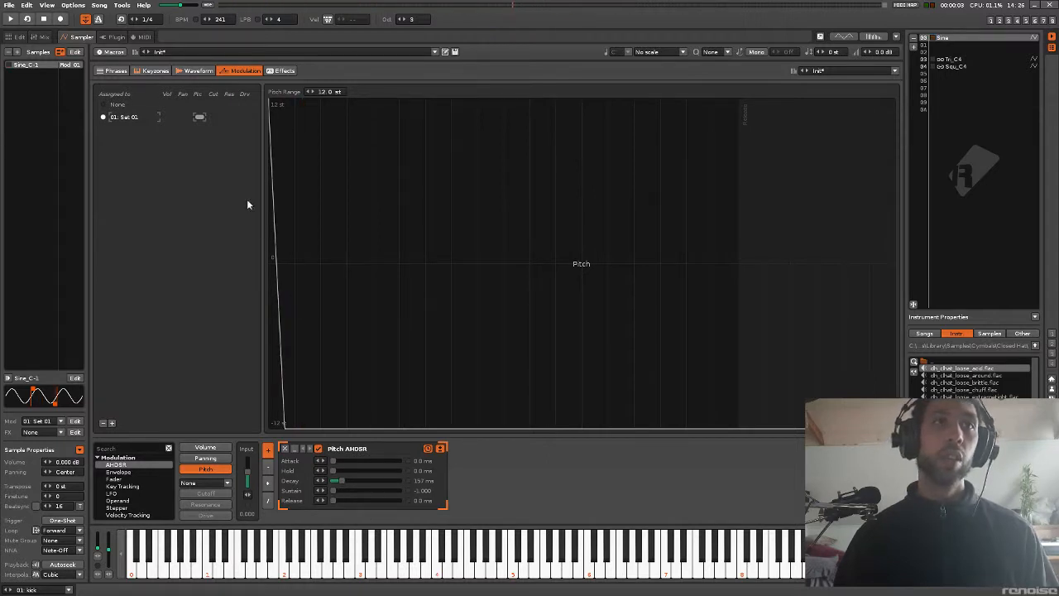
key(x)
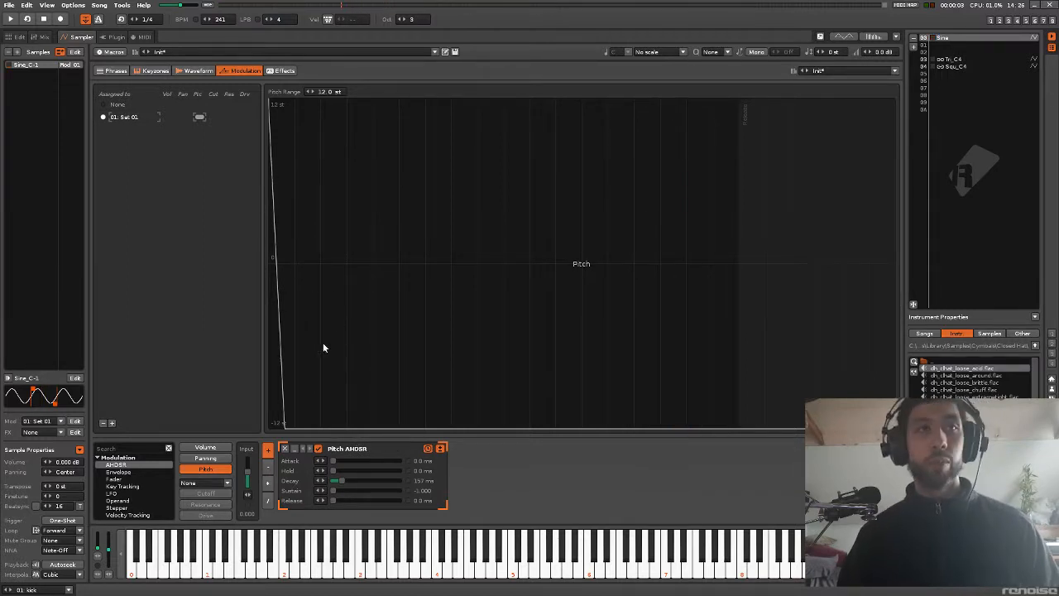
key(x)
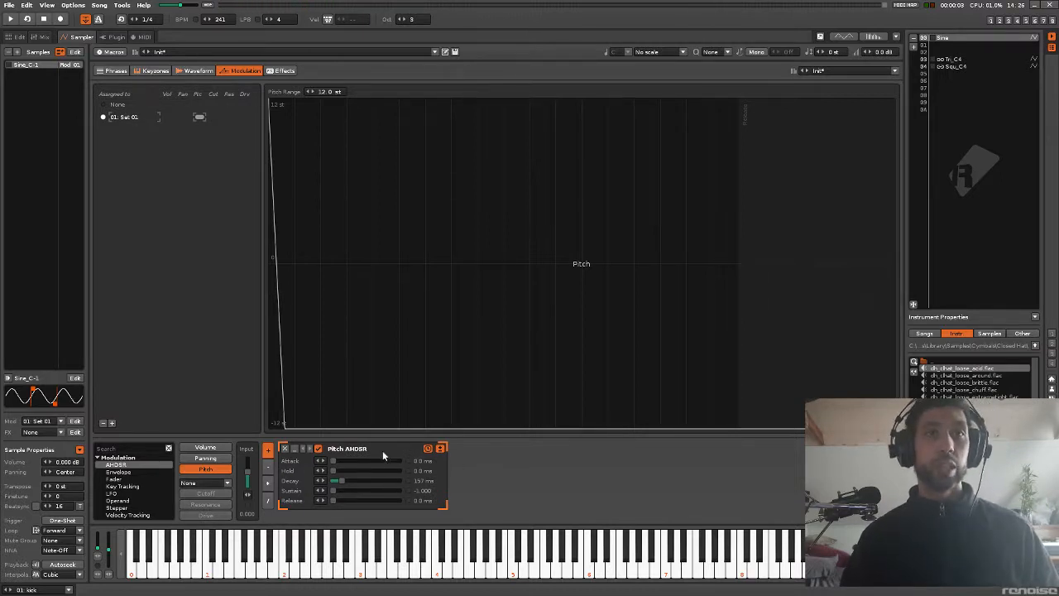
Step: Copy the pitch AHDSR device into Set 01's volume modulation and compare the two envelopes
click(163, 119)
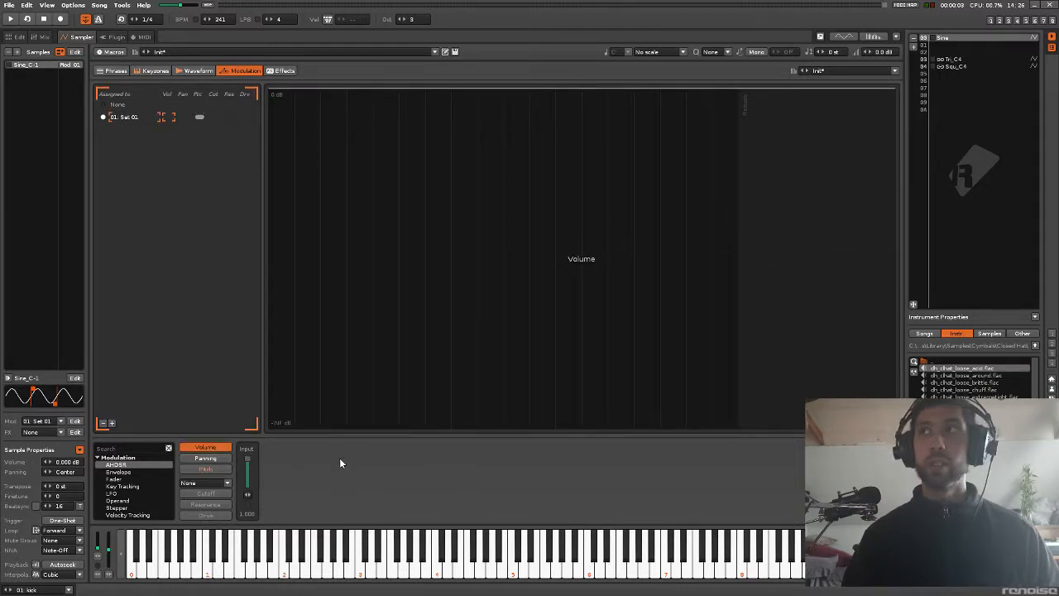
click(340, 460)
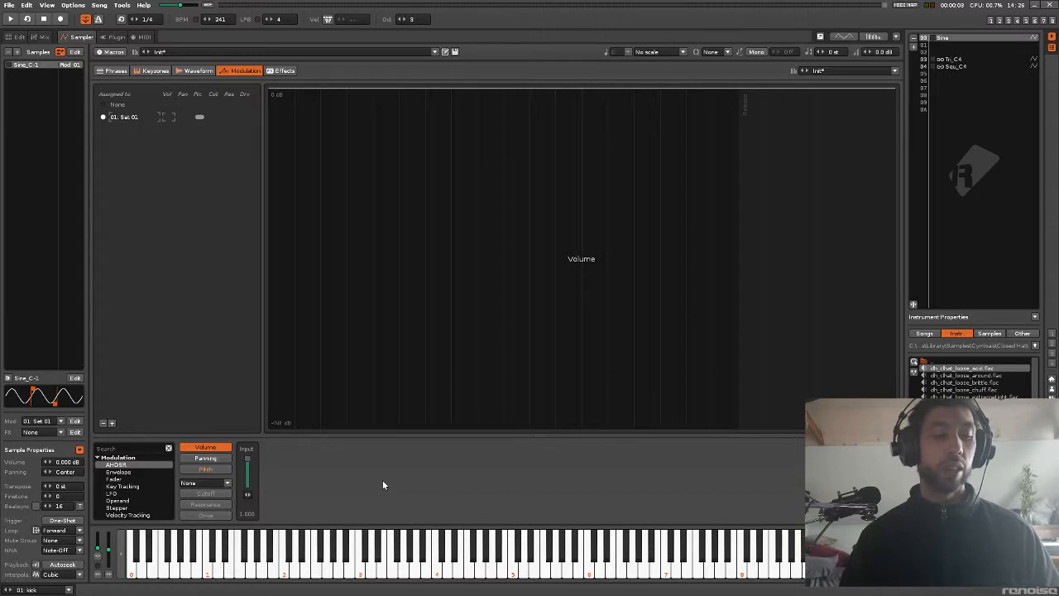
key(ctrl+v)
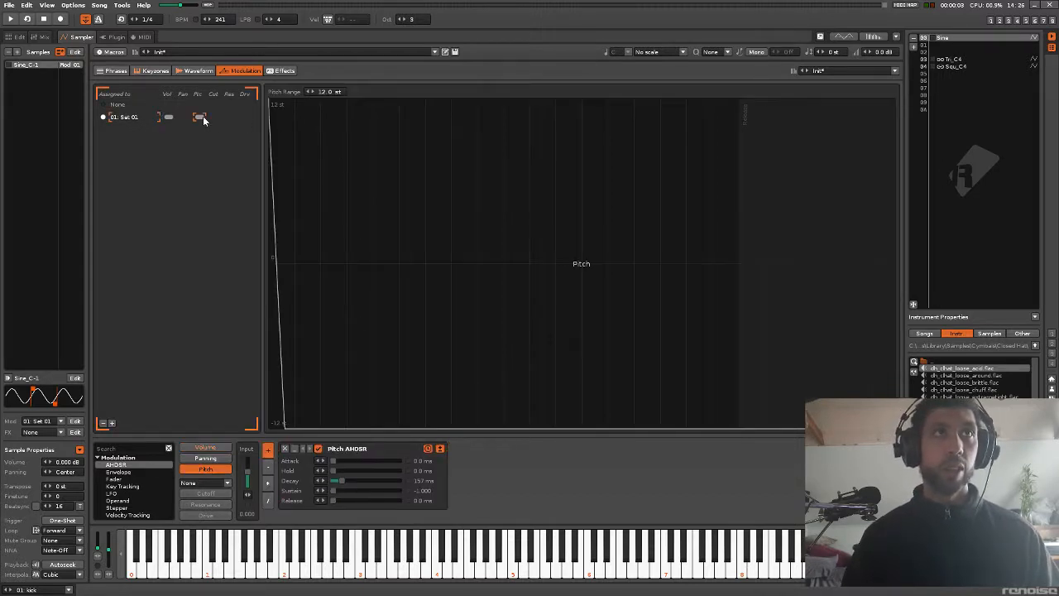
click(171, 118)
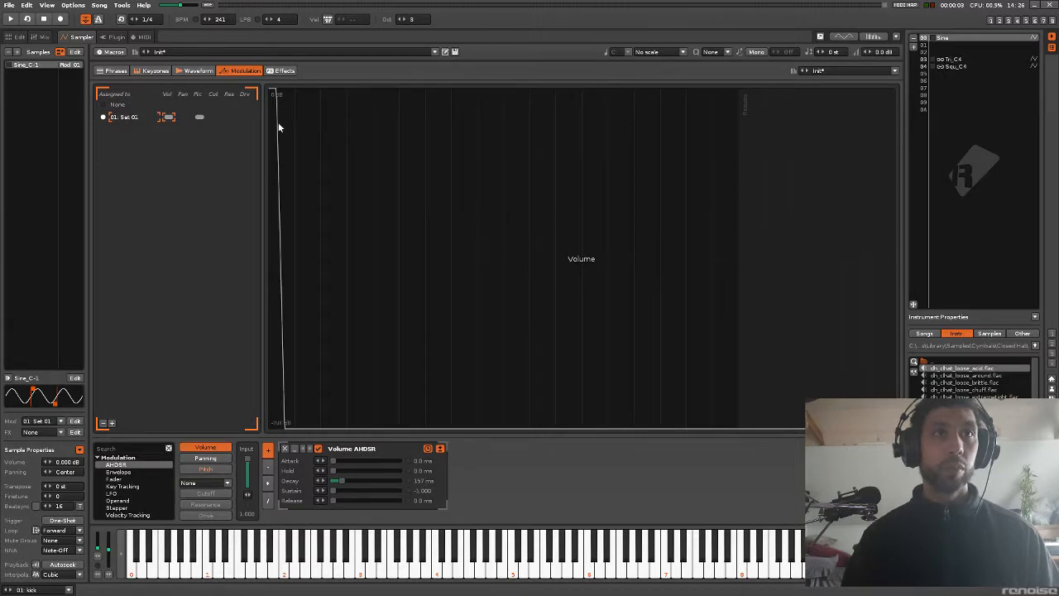
click(198, 118)
click(170, 118)
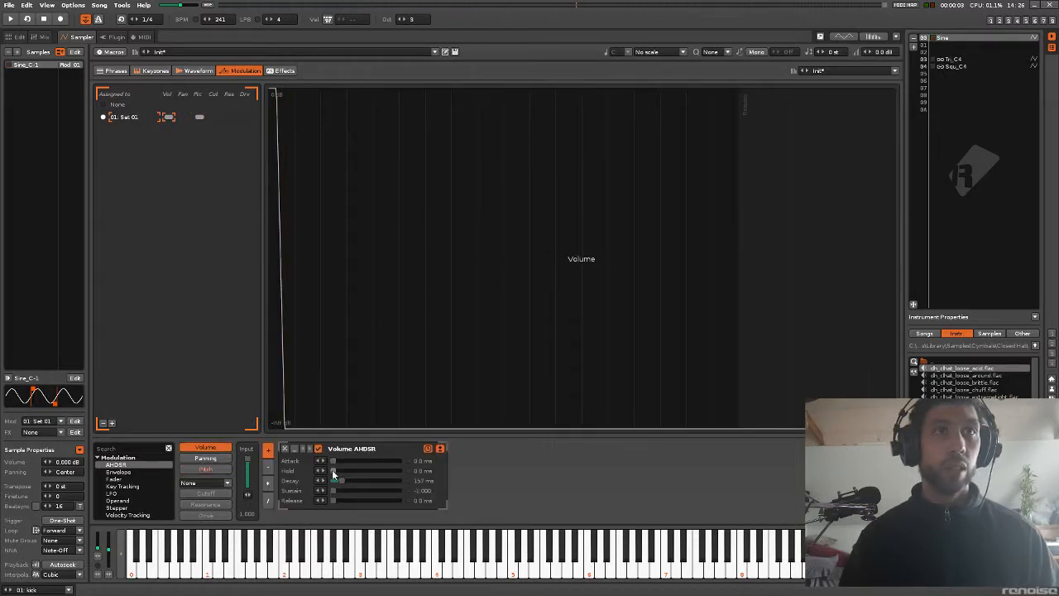
Step: Set the volume AHDSR's hold to about 67 ms and decay to about 278 ms, and return to the pattern editor
mouse_move(333, 470)
mouse_down()
mouse_move(342, 470)
mouse_move(333, 484)
mouse_move(341, 470)
mouse_move(344, 480)
mouse_move(339, 470)
mouse_up()
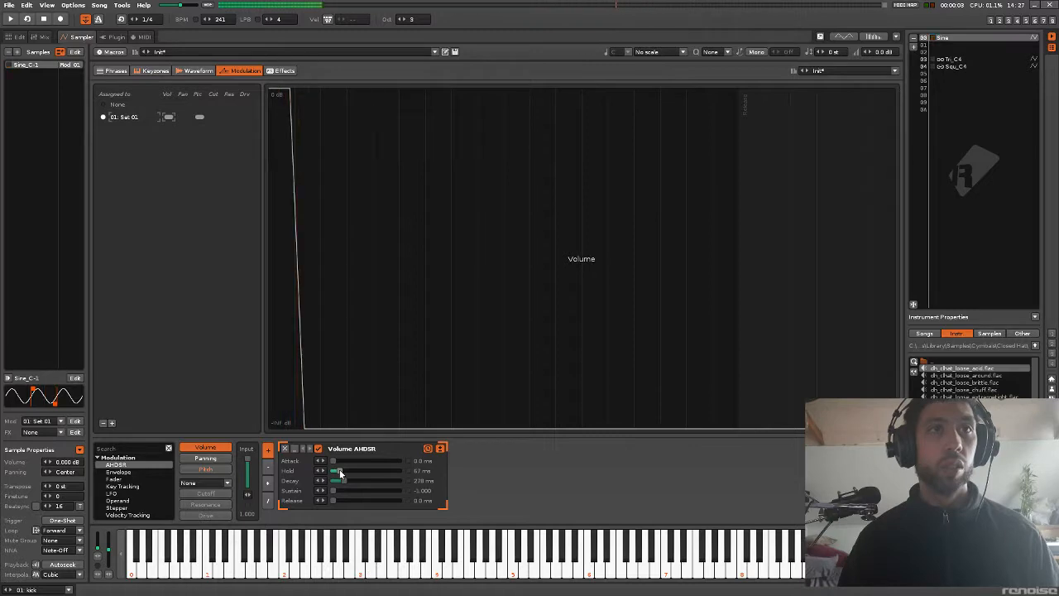
key(F2)
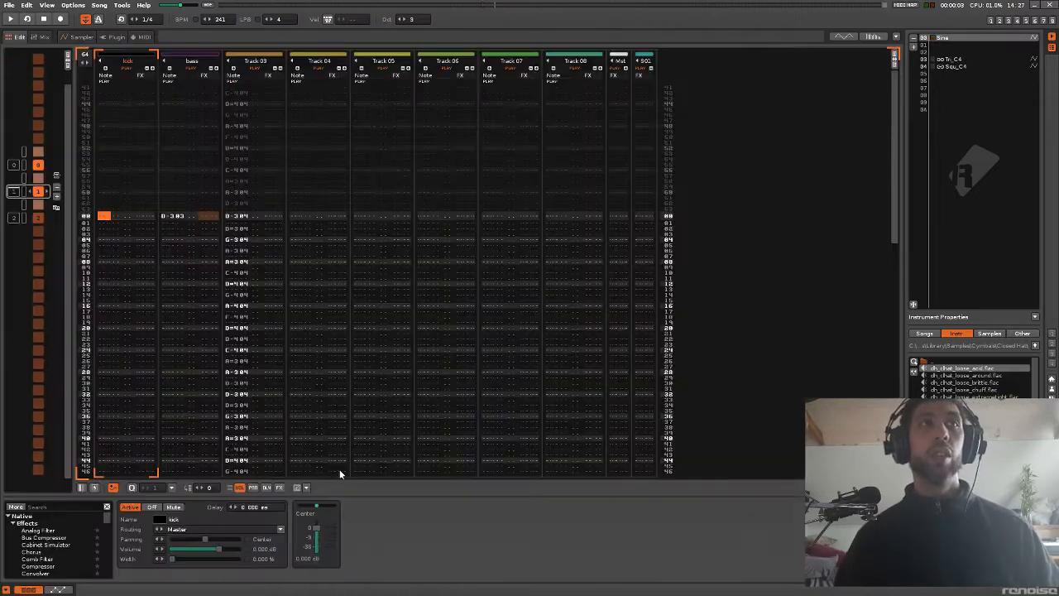
key(F3)
key(F2)
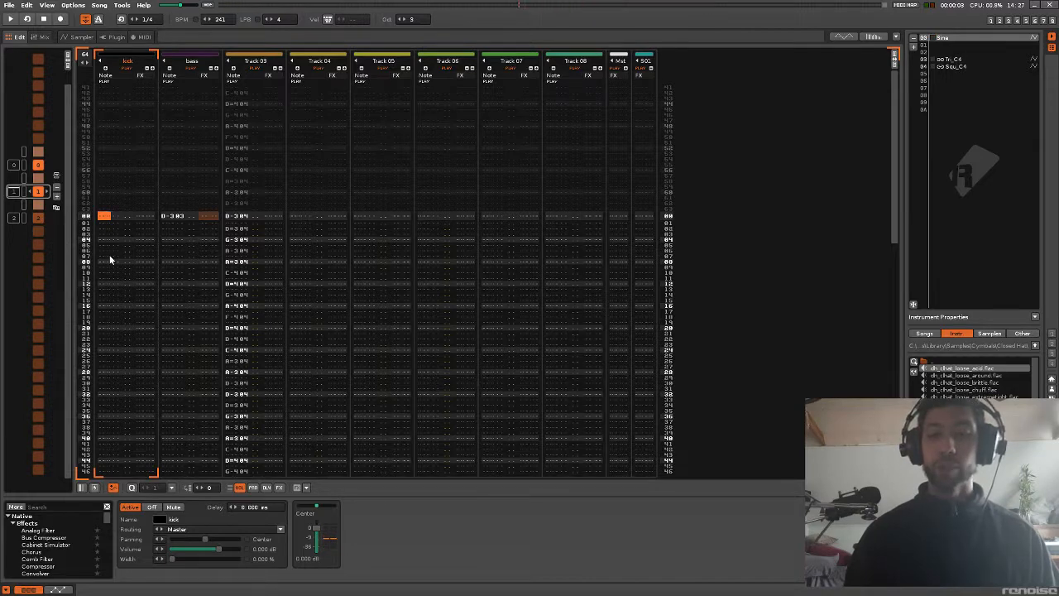
Step: Lower the keyboard octave to 2 and enter a C-3 note with instrument 00 on line 00 of the kick track
key(KP_Multiply)
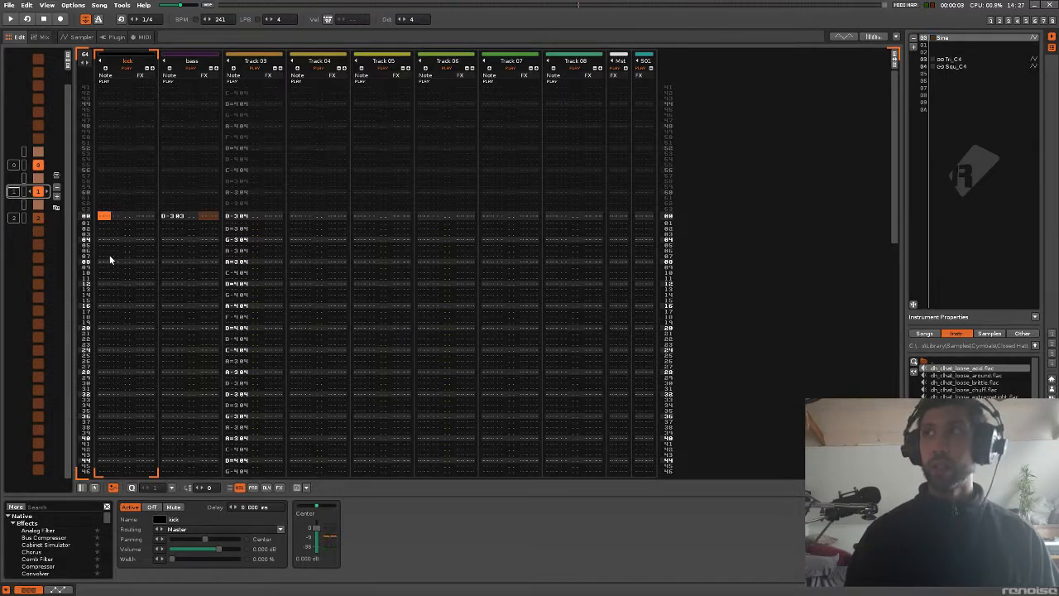
key(KP_Divide)
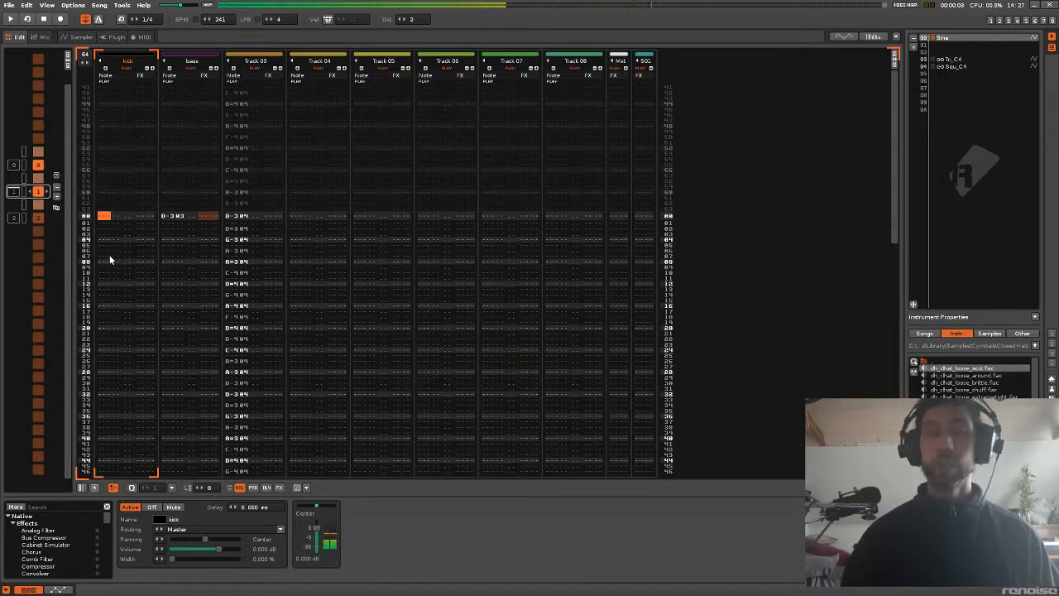
key(Escape)
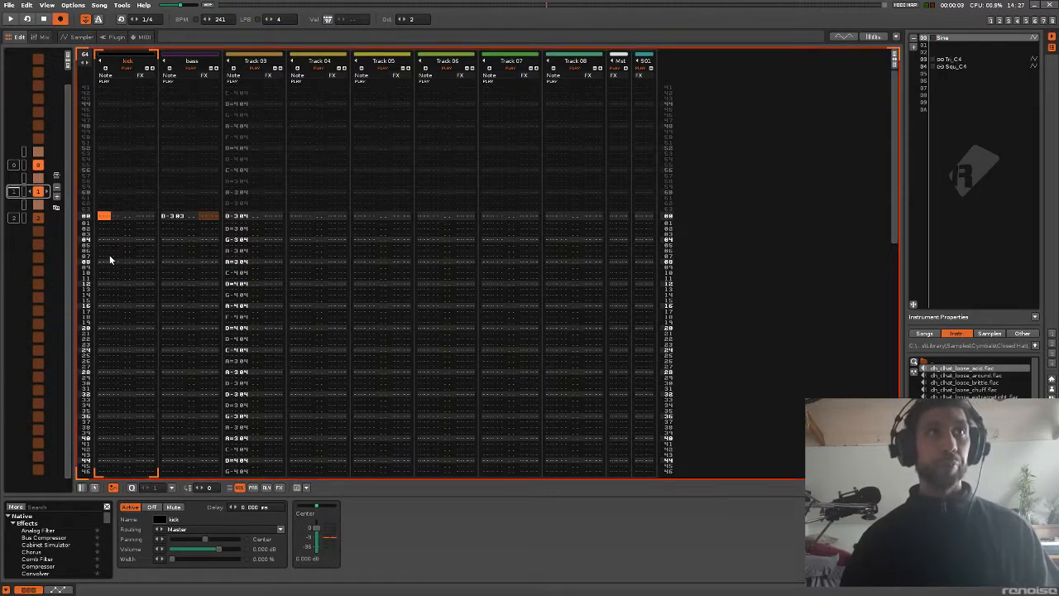
key(q)
key(Escape)
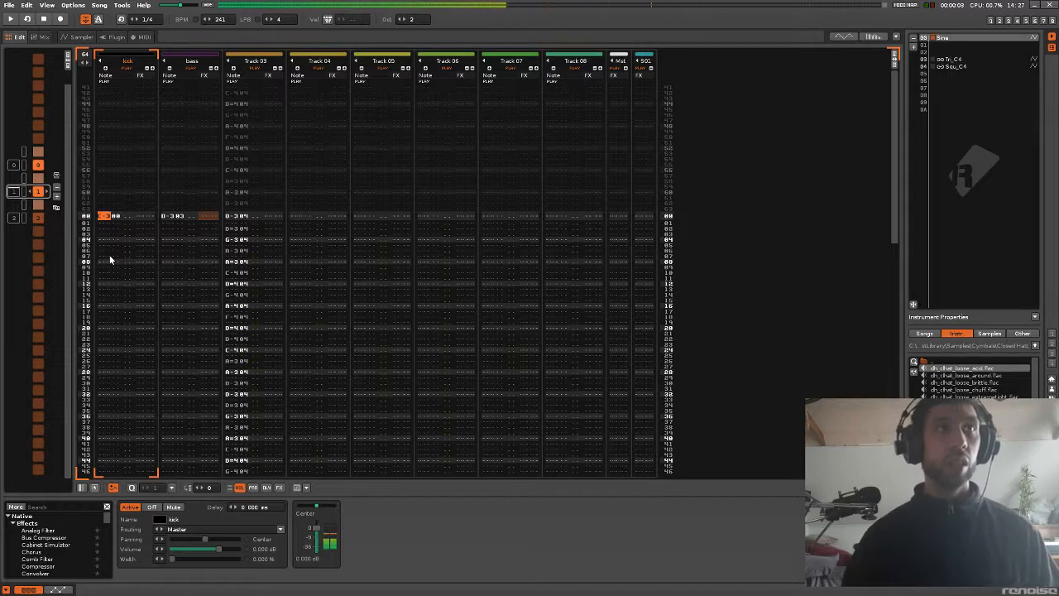
key(Escape)
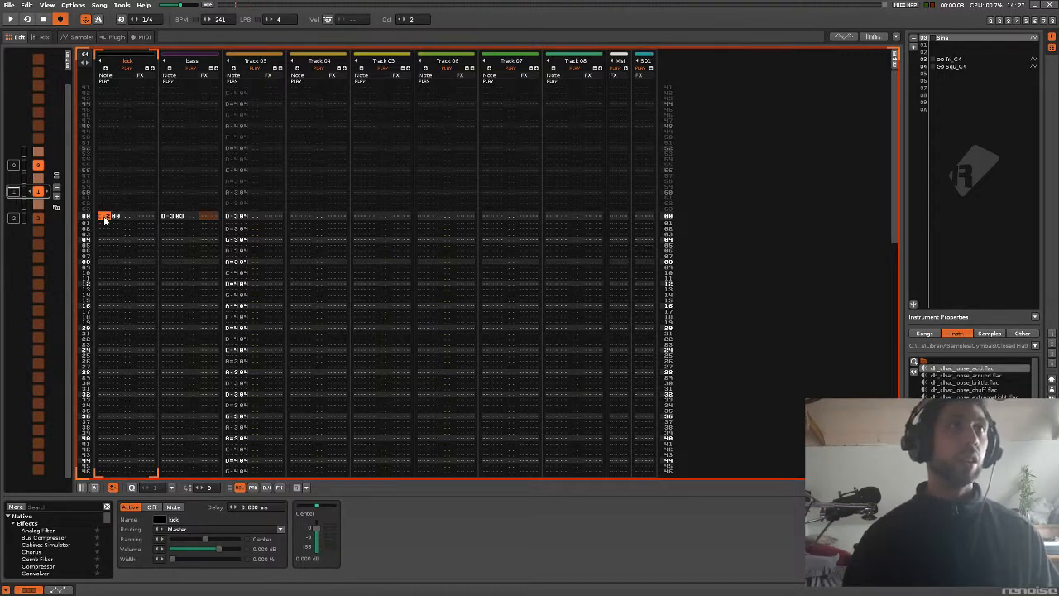
key(Escape)
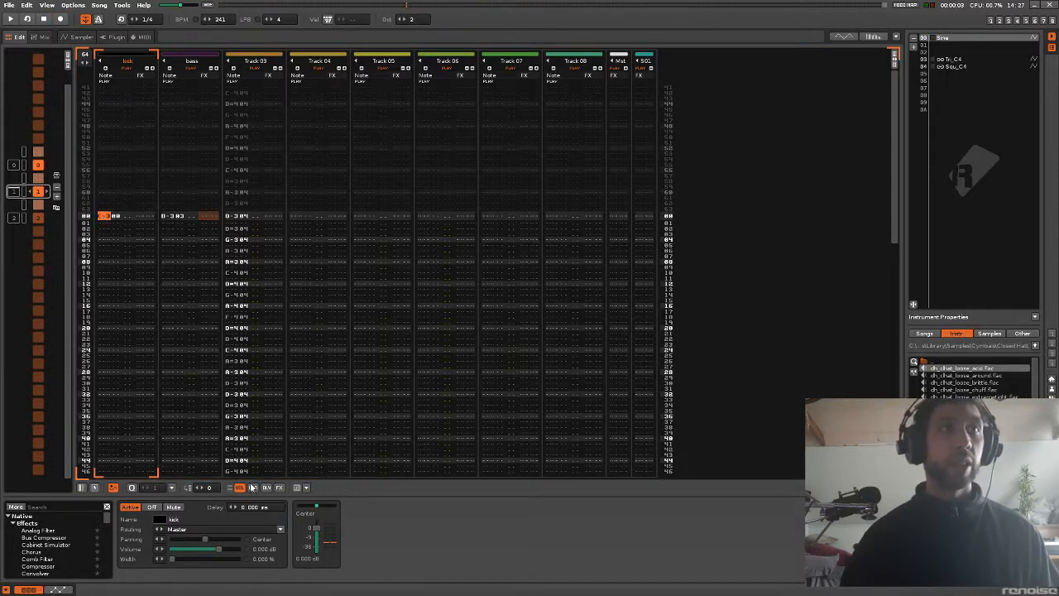
Step: Set the edit step to 8 and fill the Verse pattern's kick track with C-3 notes on every eighth line
drag(209, 488, 209, 469)
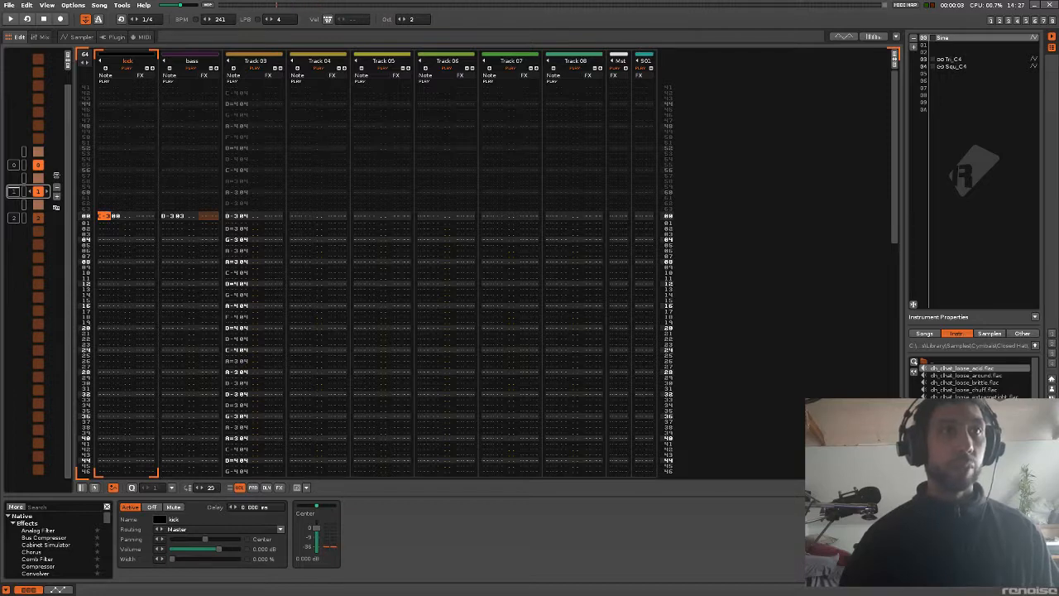
click(210, 487)
key(Return)
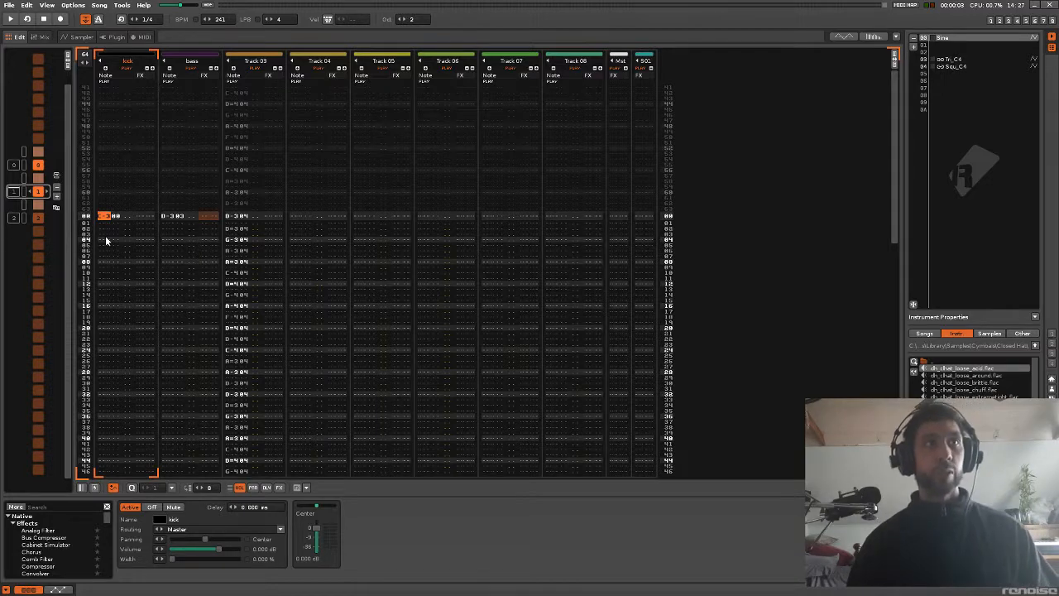
key(Escape)
key(q)
key(q)
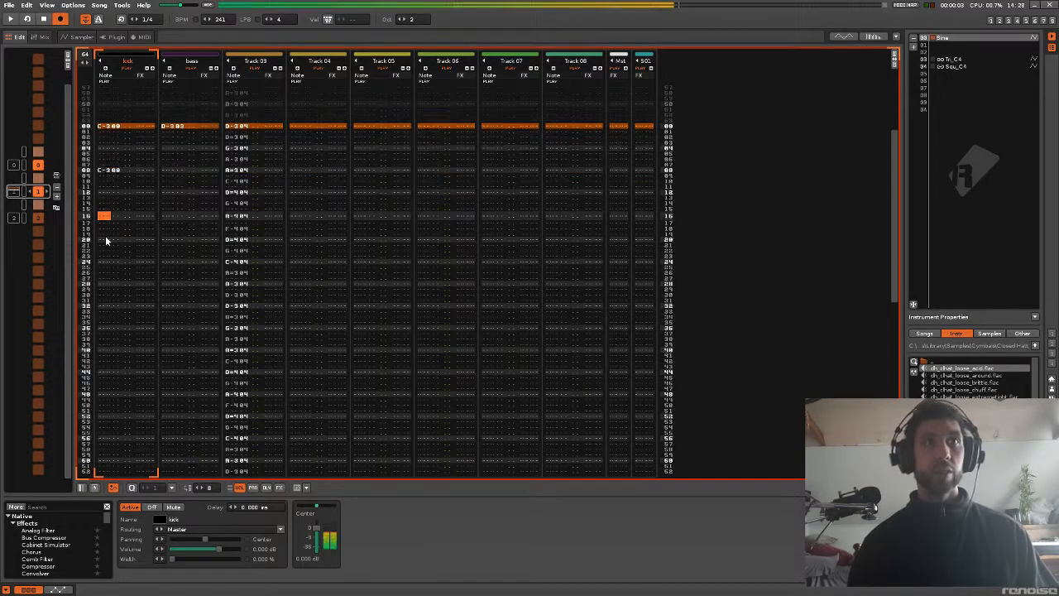
key(q)
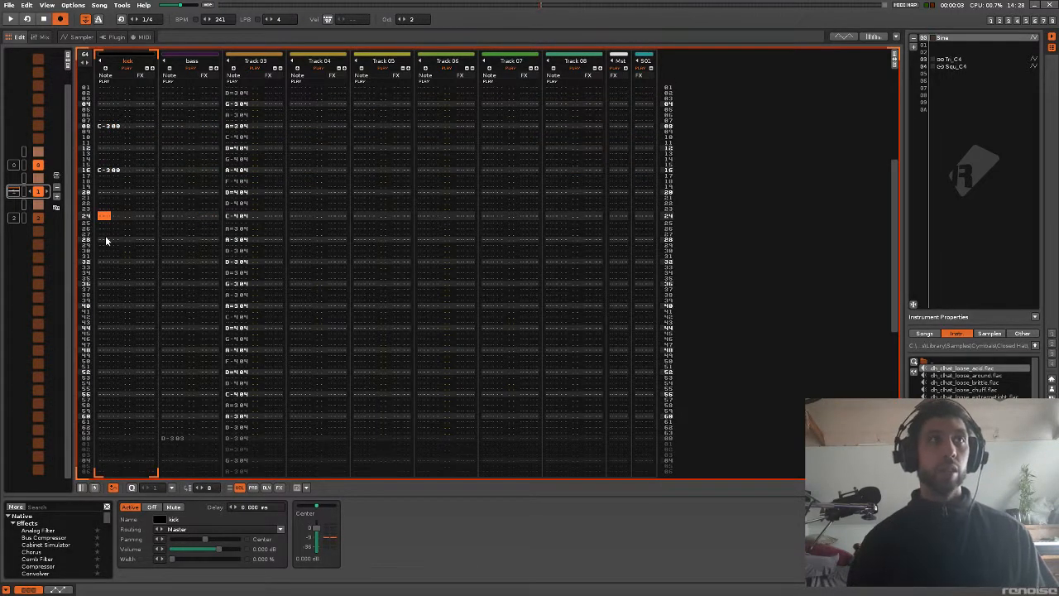
key(q)
key(q)
key(q)
key(q)
key(q)
key(q)
key(q)
key(q)
key(q)
key(q)
key(q)
key(q)
key(q)
key(q)
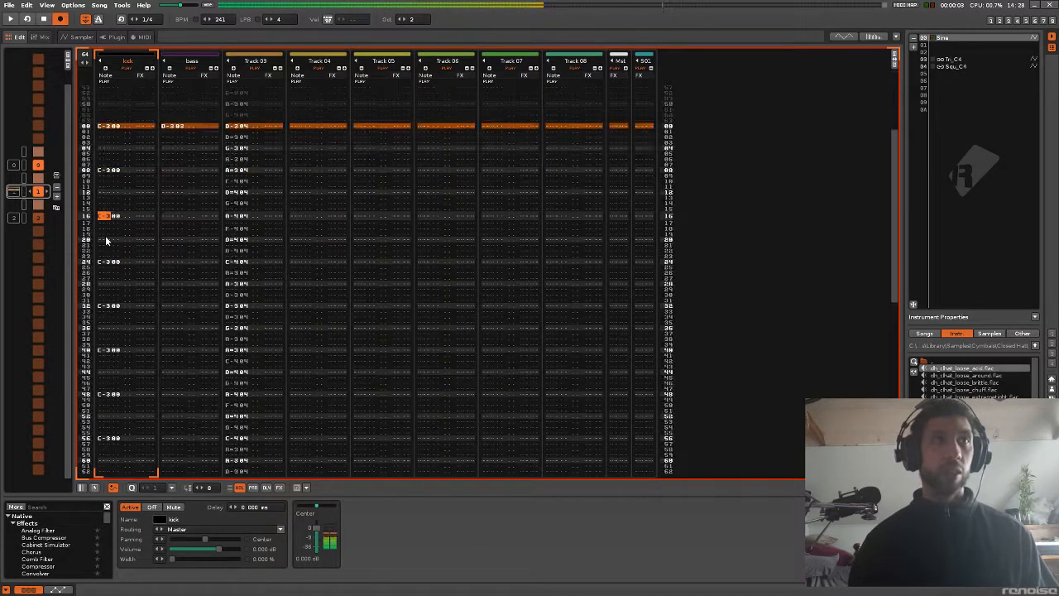
key(q)
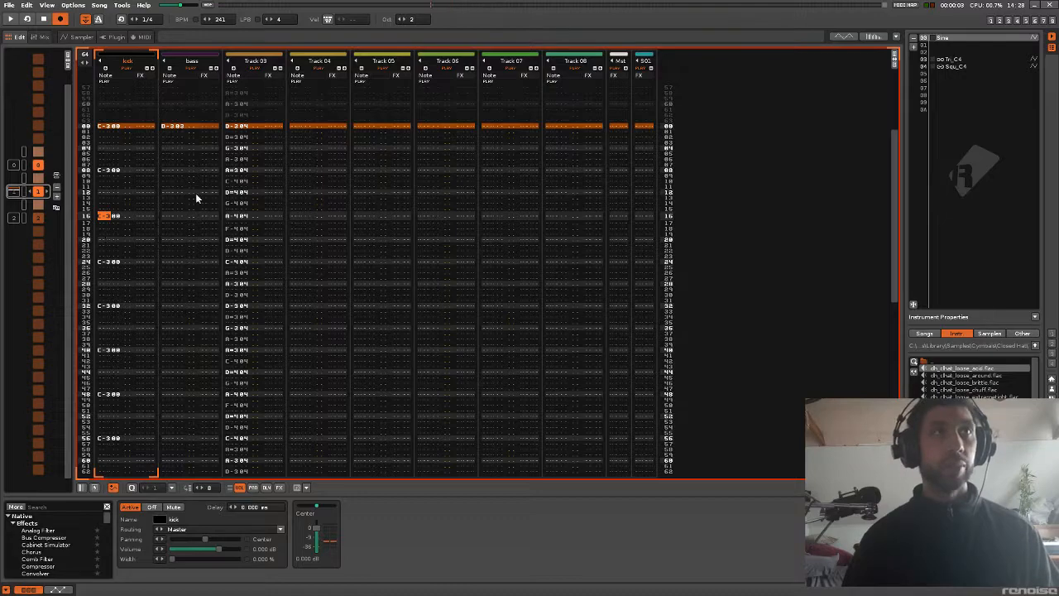
key(Escape)
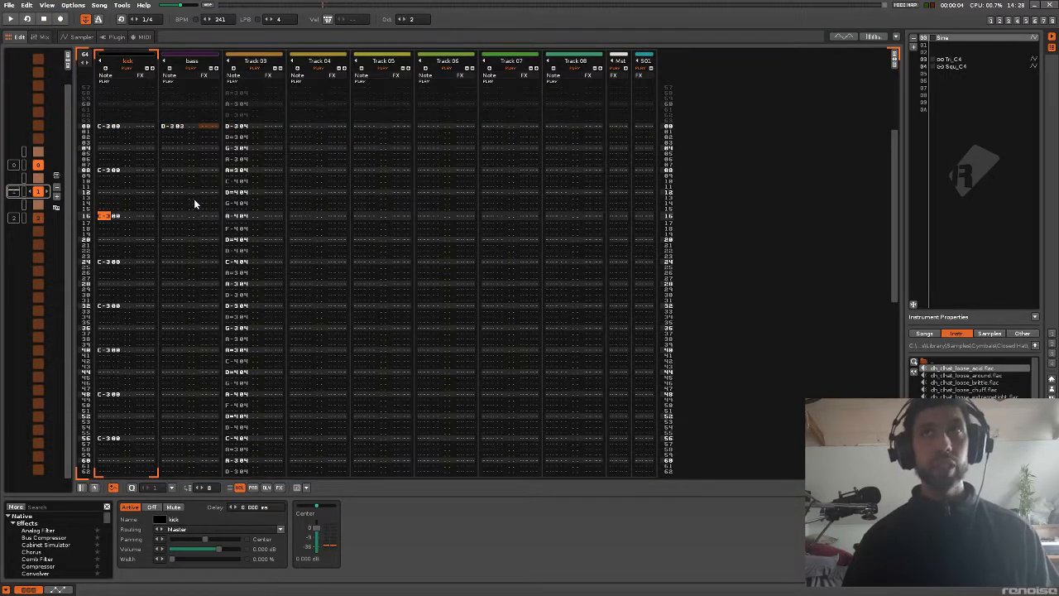
Step: Play the song to hear the kick with the other tracks, and return to the Verse pattern
key(space)
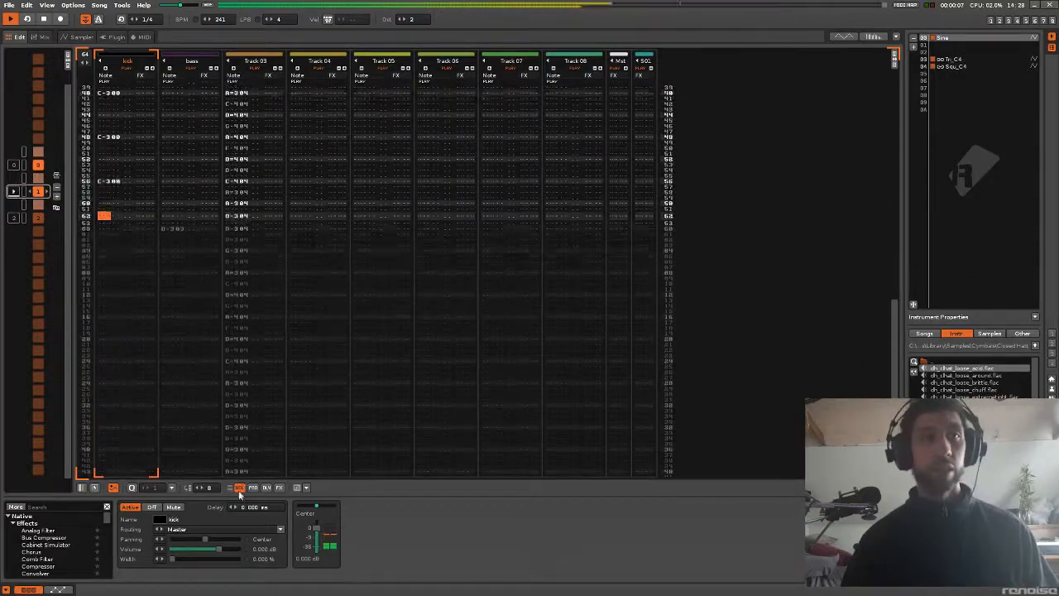
key(space)
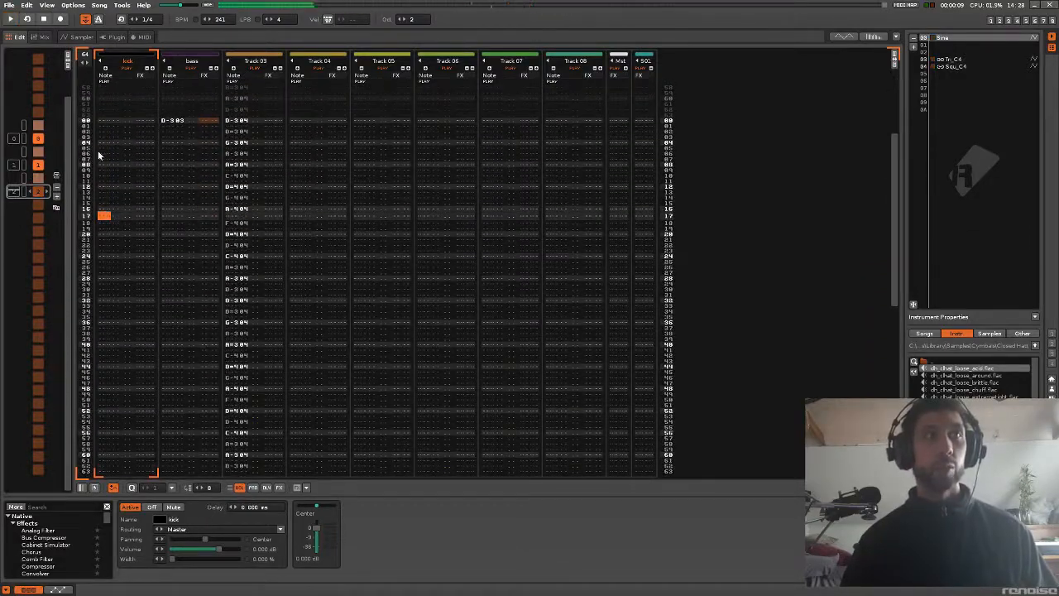
scroll(7, 264, up, 1)
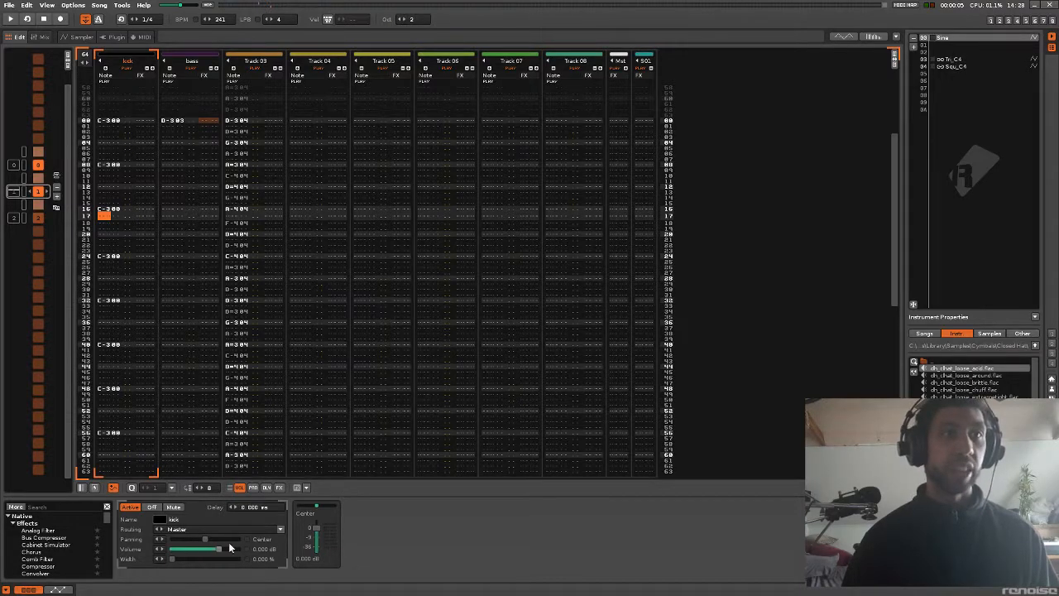
Step: Set the kick track's volume to -2 dB and play the song to check the balance
double_click(271, 548)
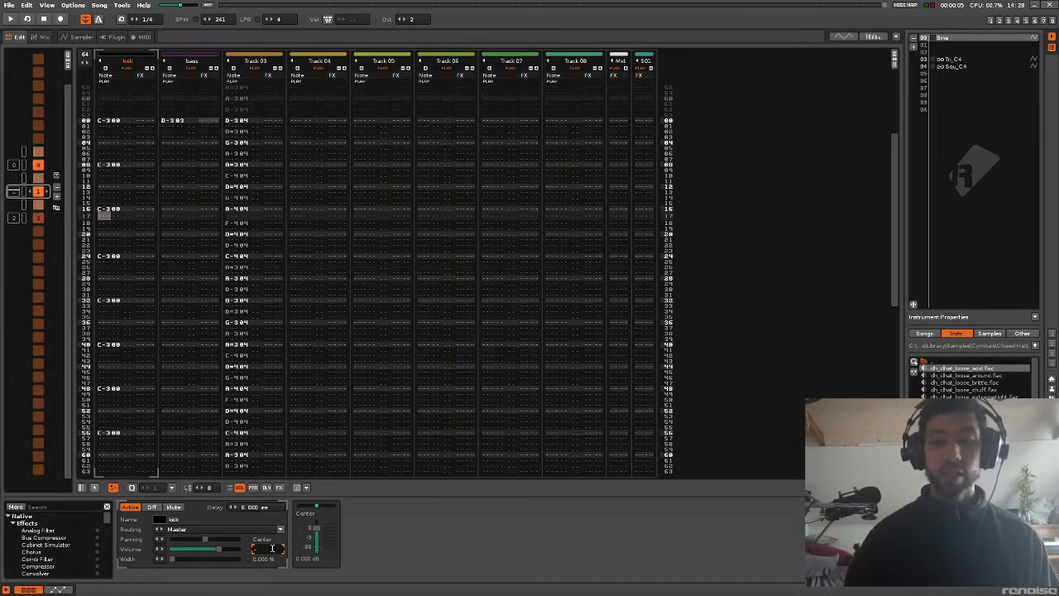
text(-2)
key(Return)
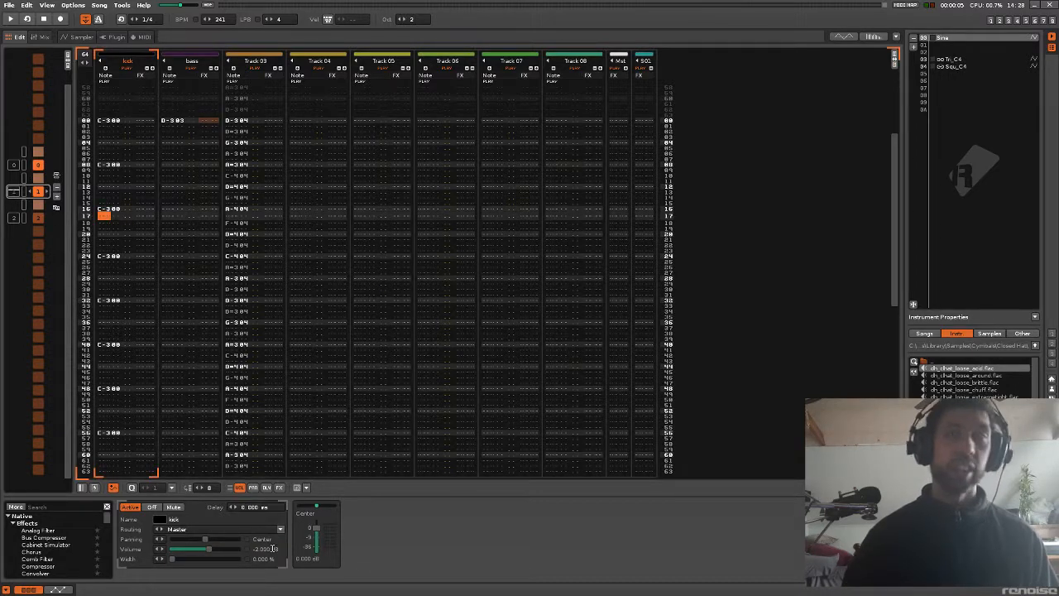
key(space)
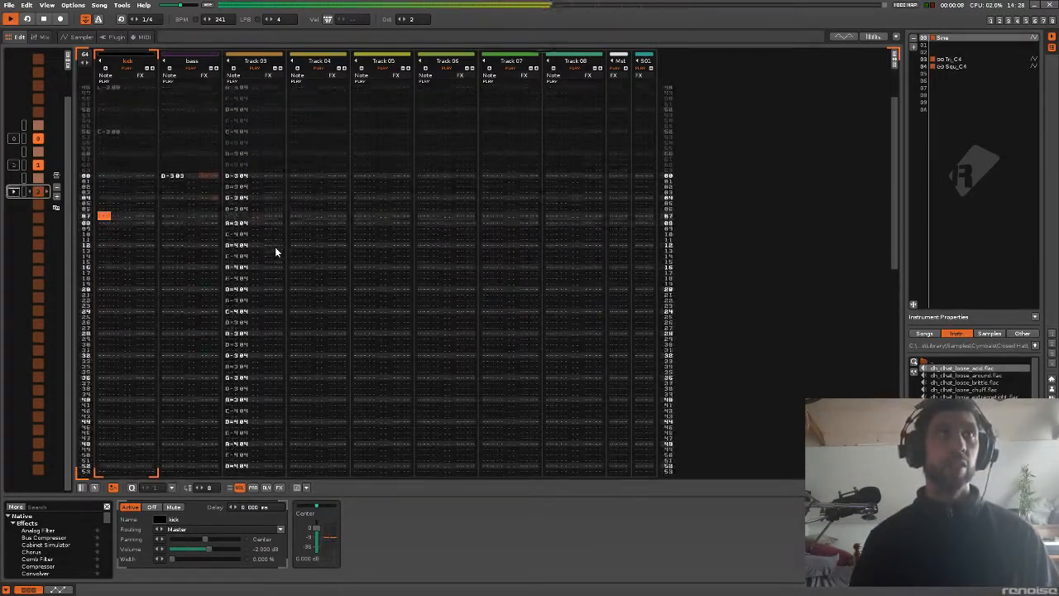
Step: Show the pattern matrix and copy the kick track's block from Verse to Chorus
key(ctrl+m)
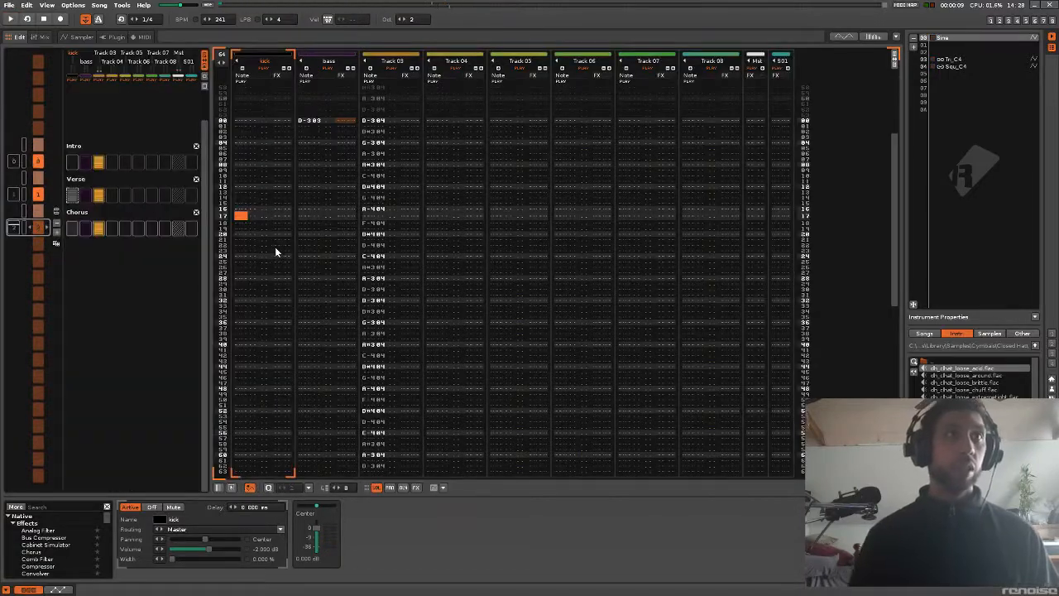
click(78, 197)
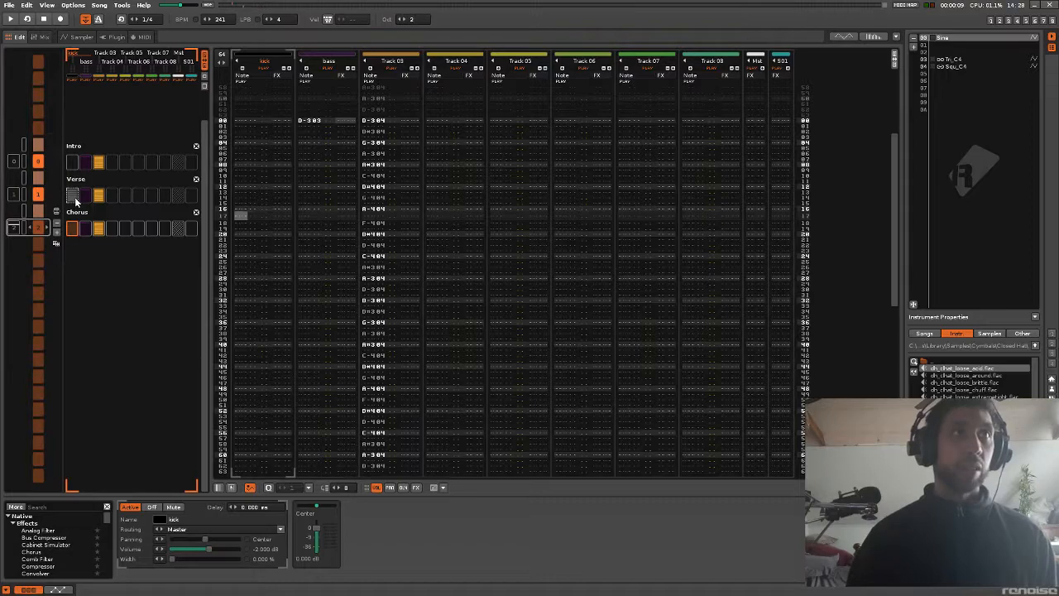
drag(75, 201, 71, 230)
Step: Enable pattern looping and listen to the Verse pattern with the kick playing, ending on the Intro pattern
key(space)
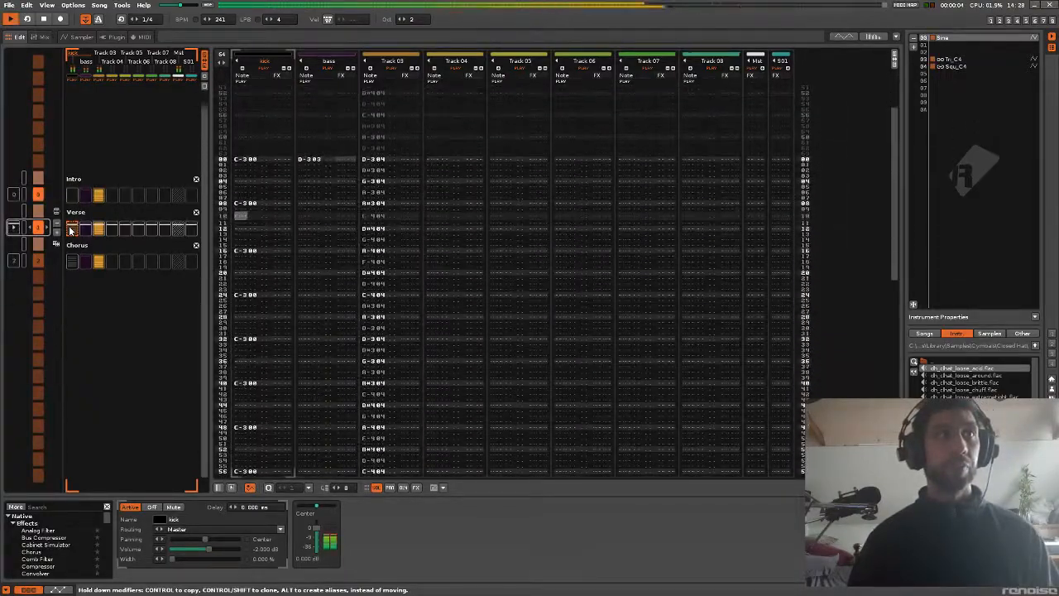
key(space)
scroll(70, 231, up, 1)
key(space)
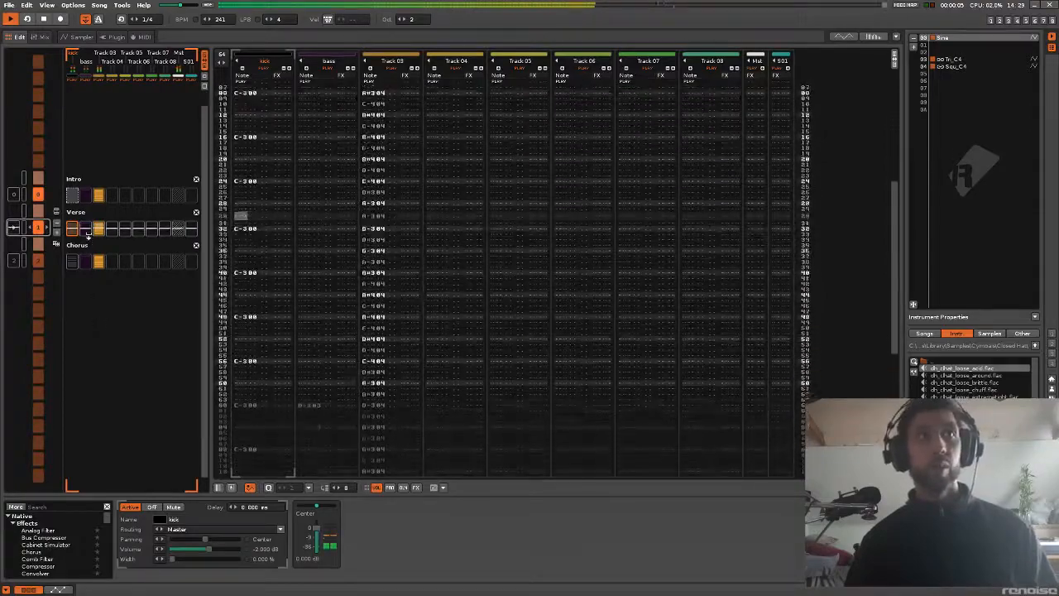
click(26, 20)
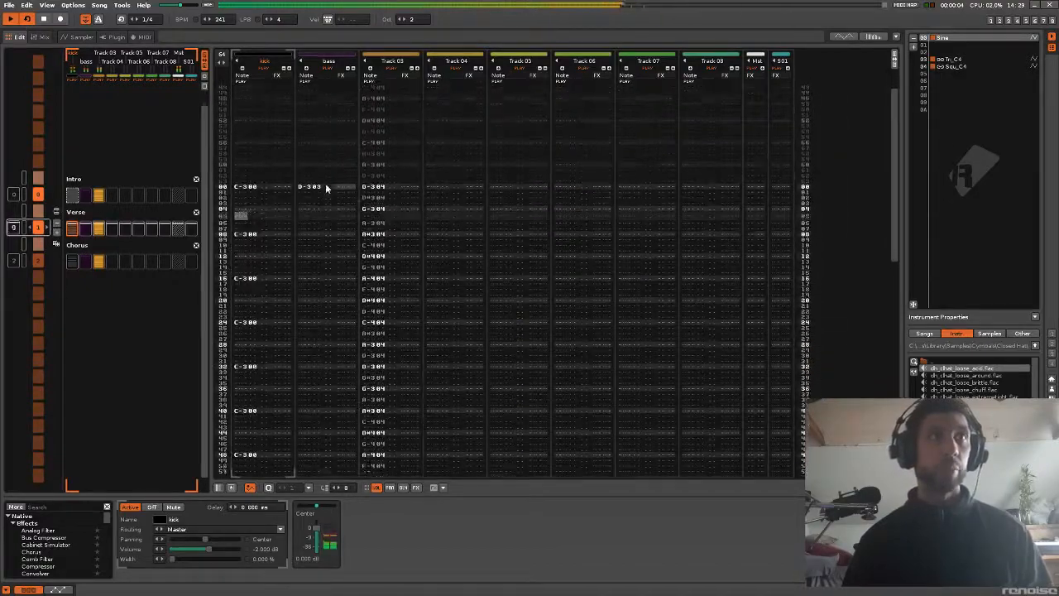
click(246, 180)
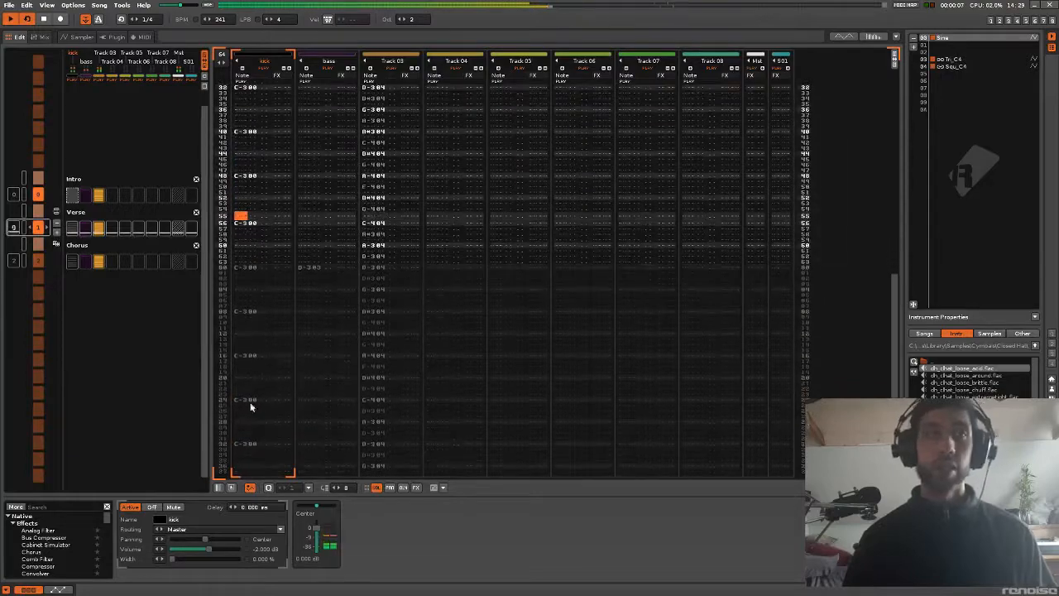
scroll(119, 276, up, 1)
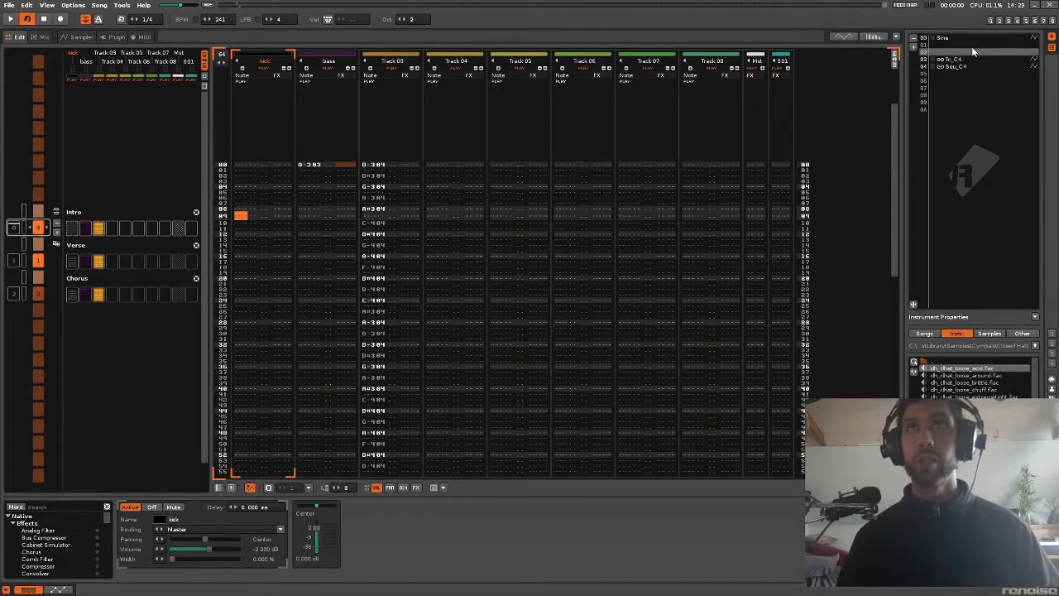
Step: Audition the closed hi-hat samples and load dh_clhat_loose_girl into instrument slot 01
click(982, 370)
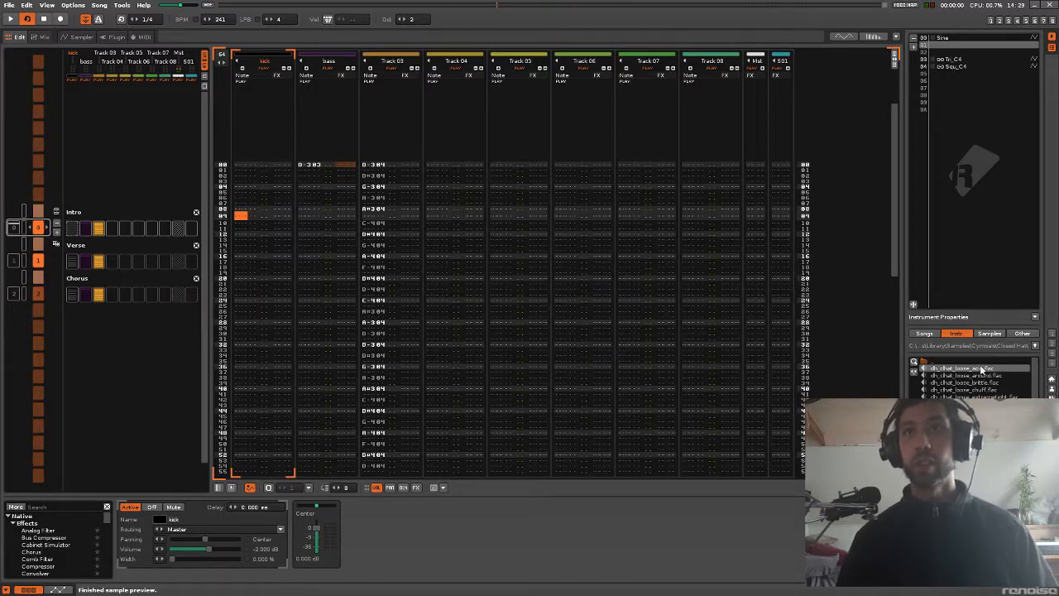
click(982, 370)
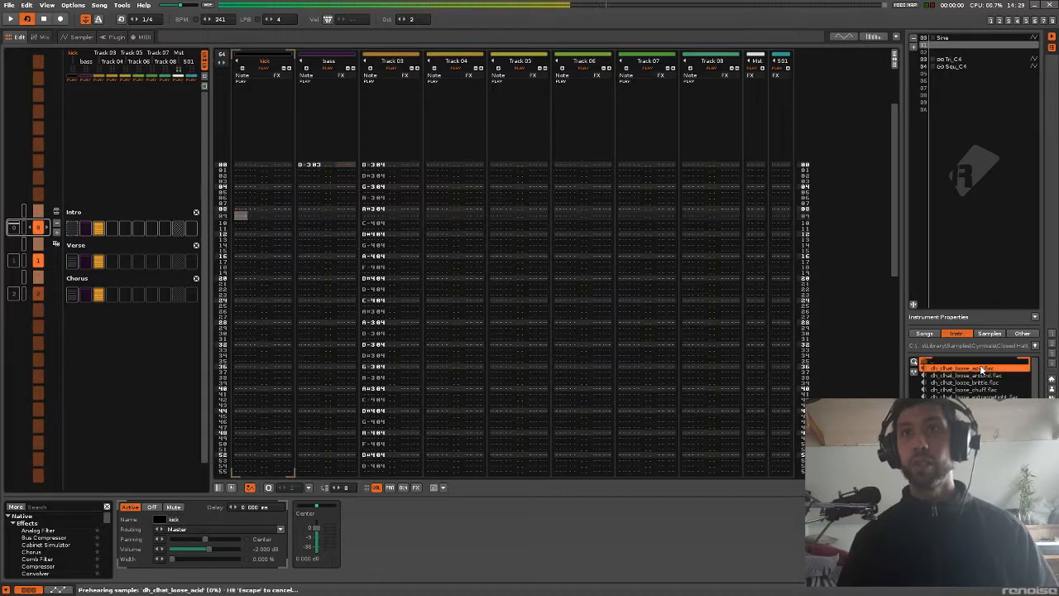
key(Down)
key(Down)
key(Down)
key(Down)
key(Down)
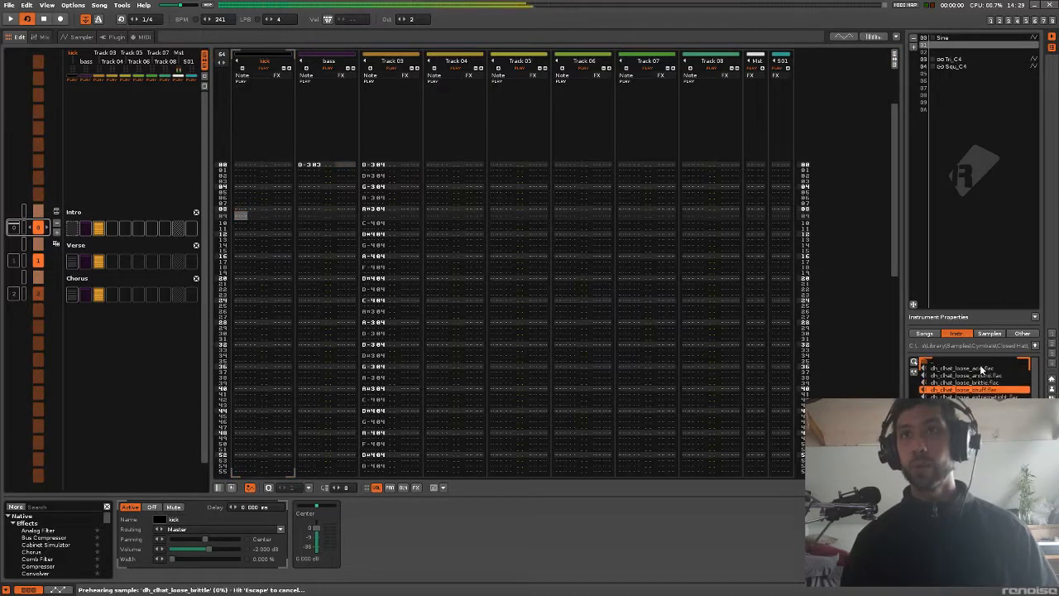
key(Down)
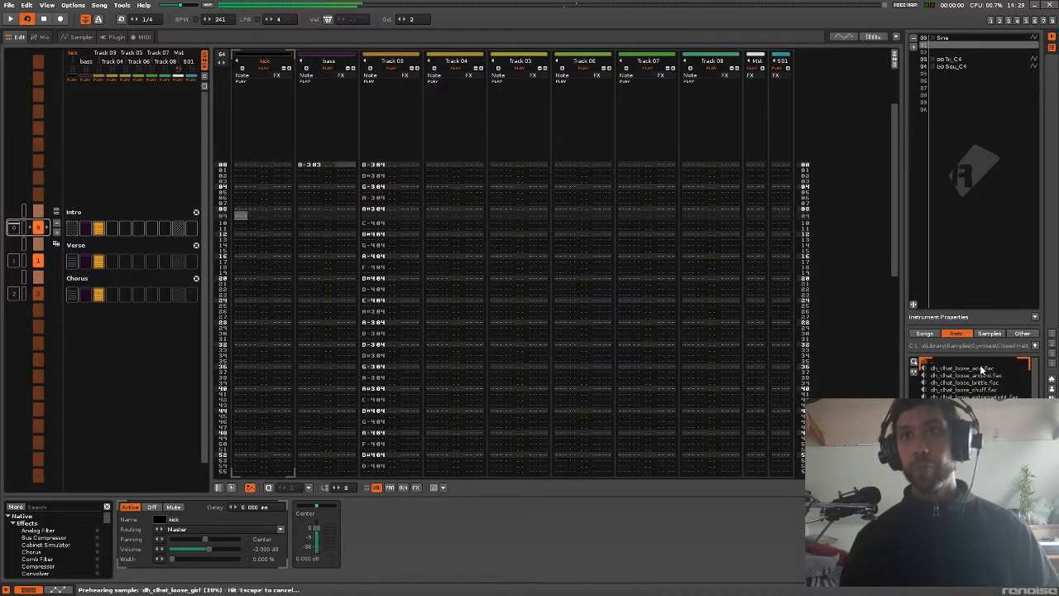
key(Down)
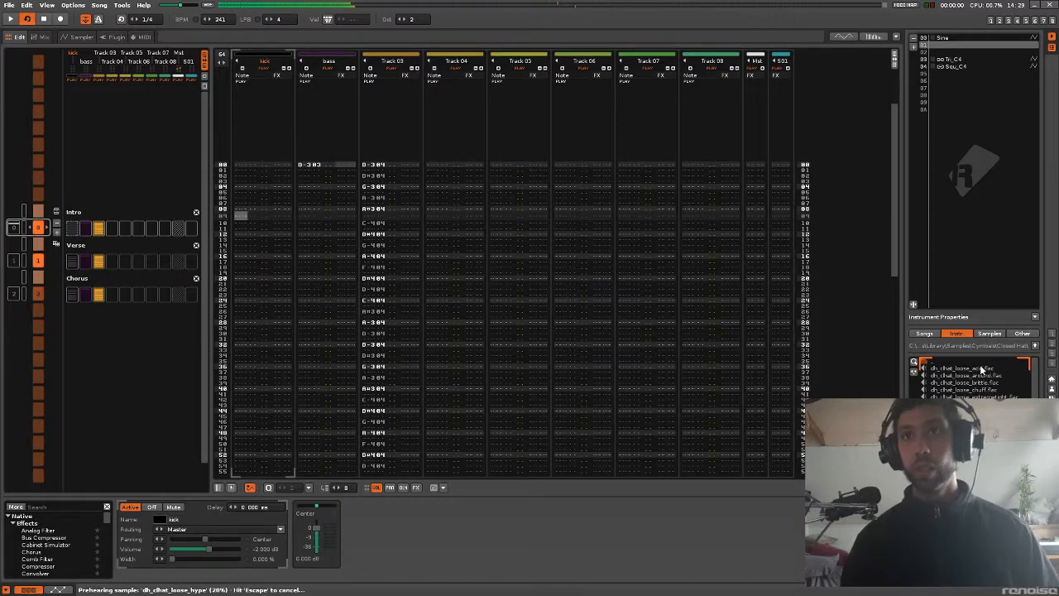
key(Down)
key(Down)
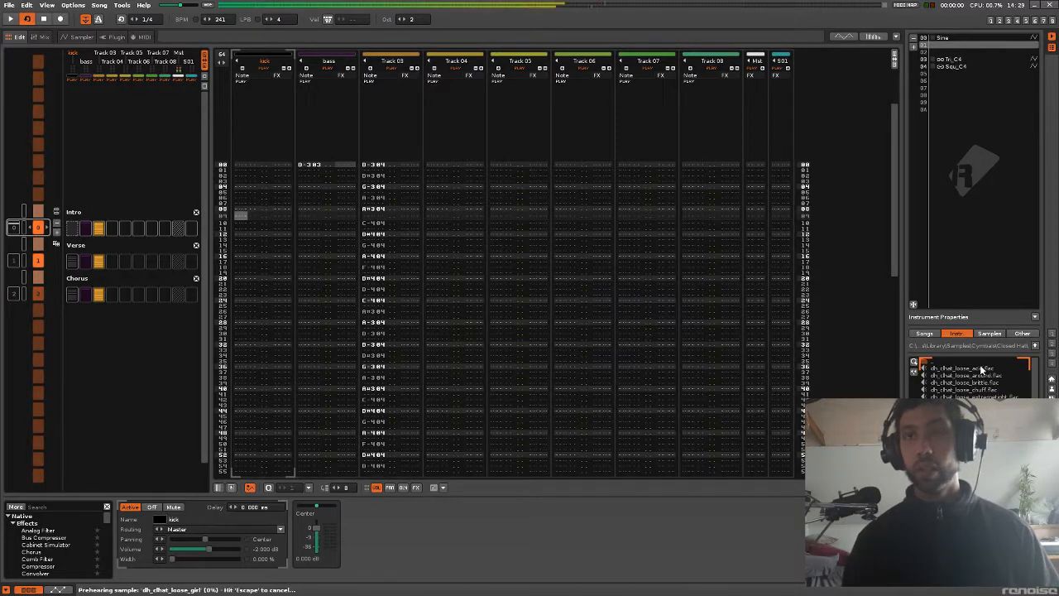
key(Return)
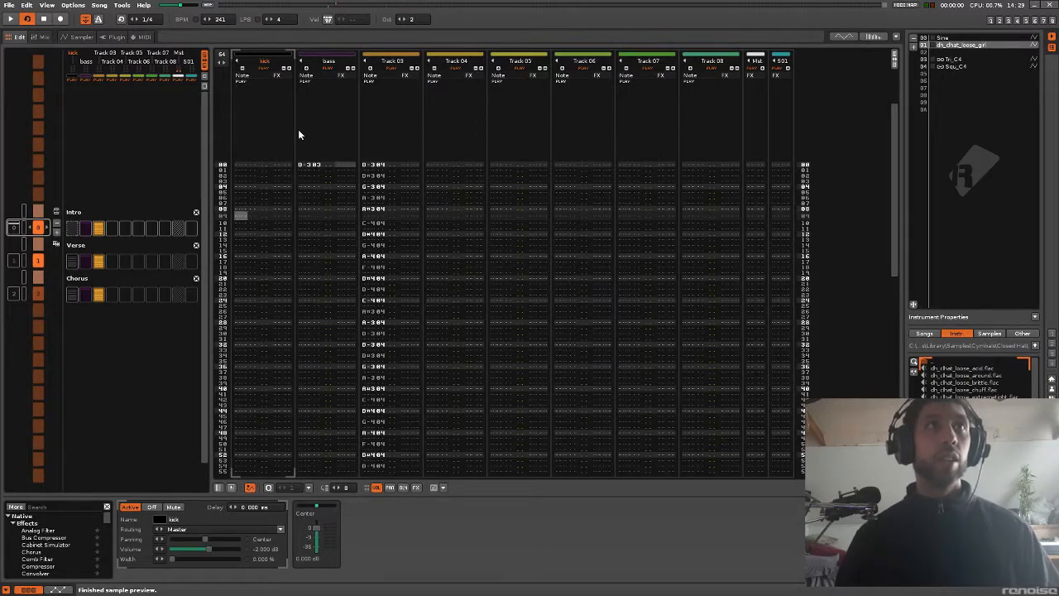
Step: Insert a new track directly after the kick track
click(269, 58)
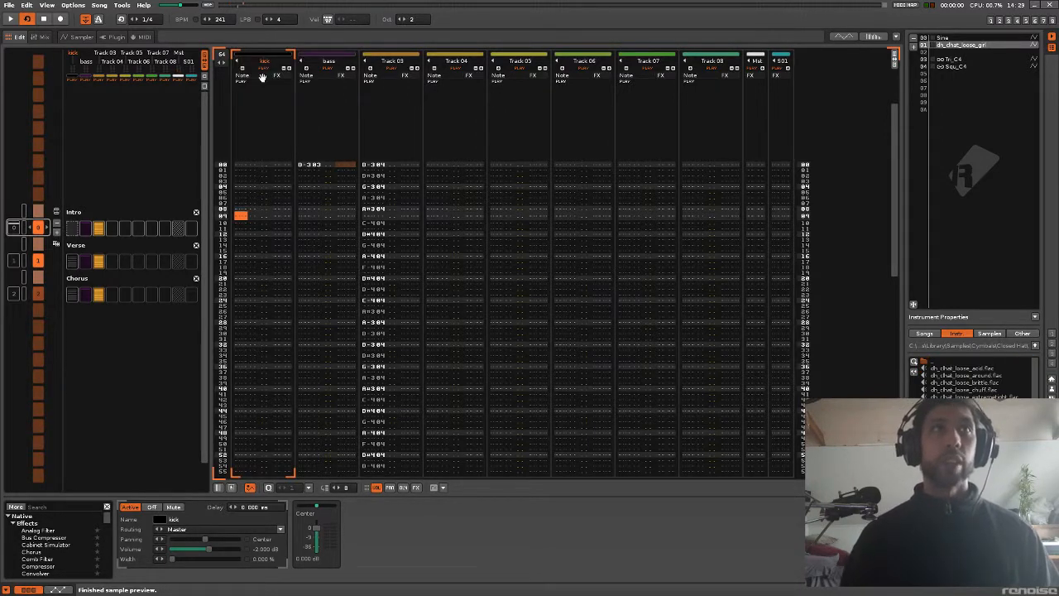
key(ctrl+t)
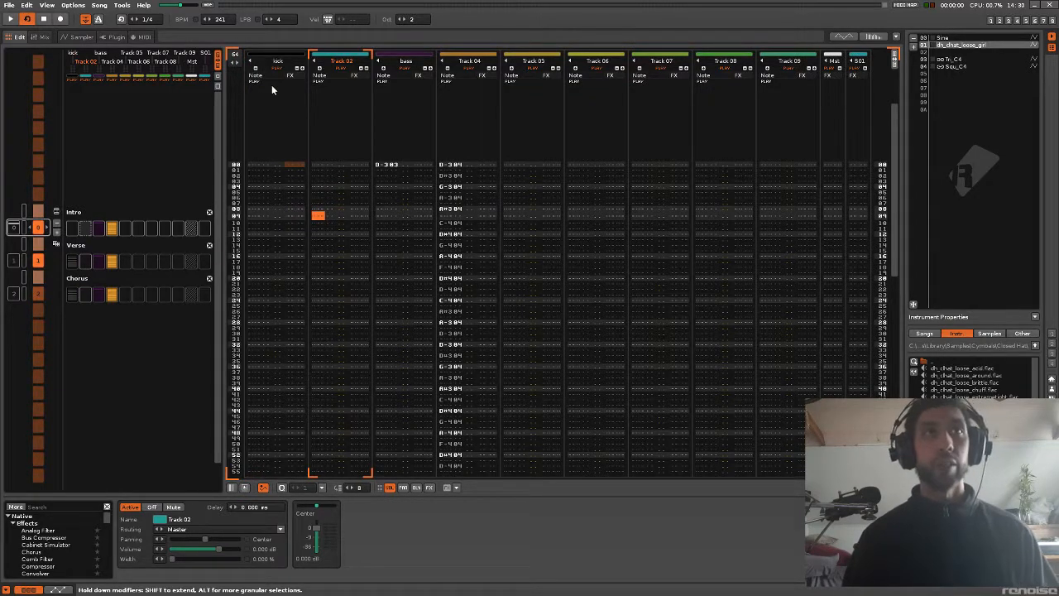
key(ctrl+z)
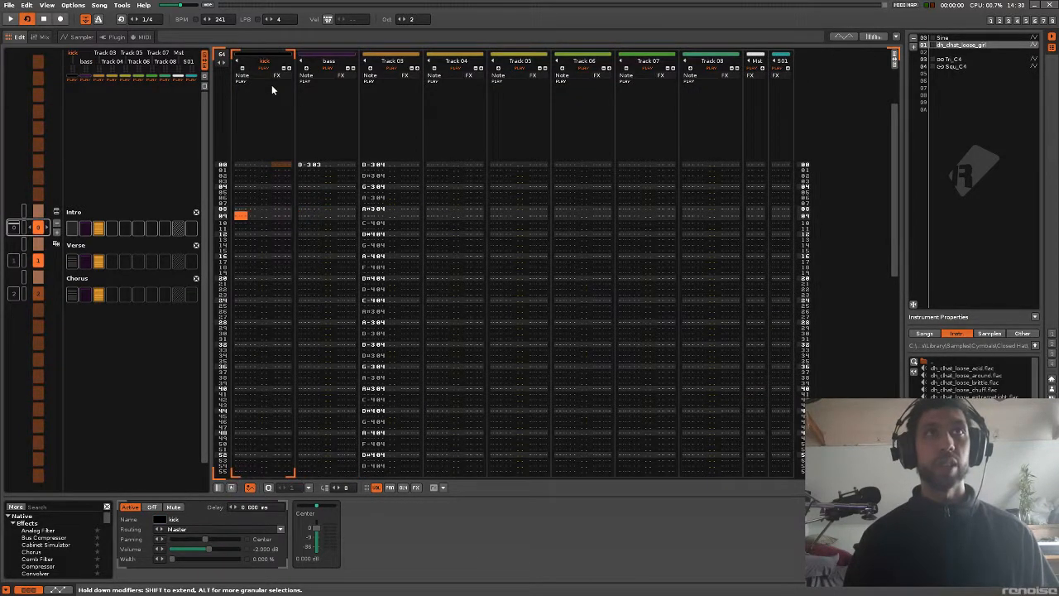
key(ctrl+t)
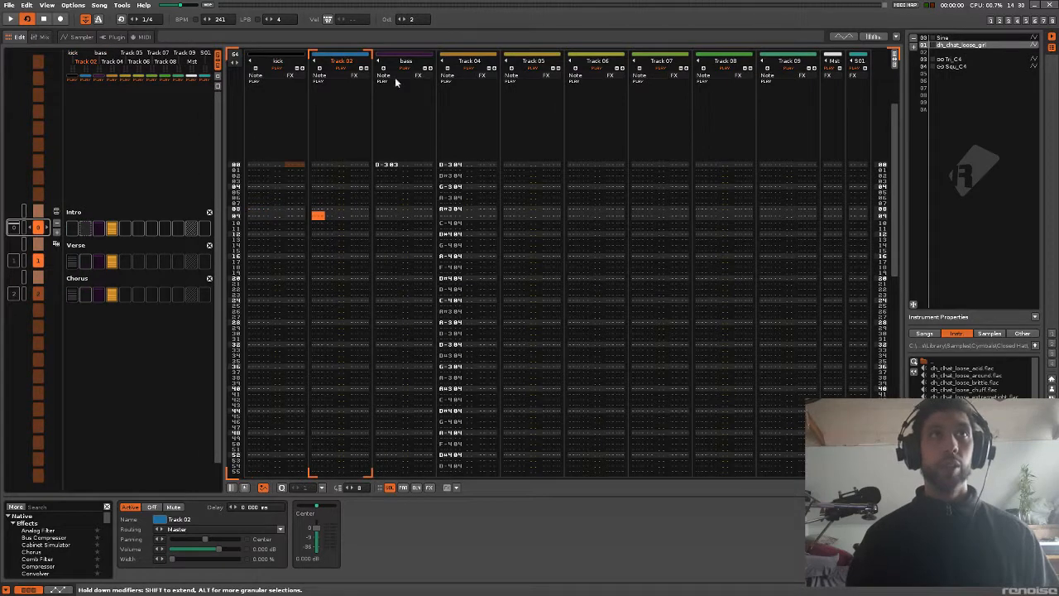
Step: Colour the new track light grey and rename it "kit"
click(356, 55)
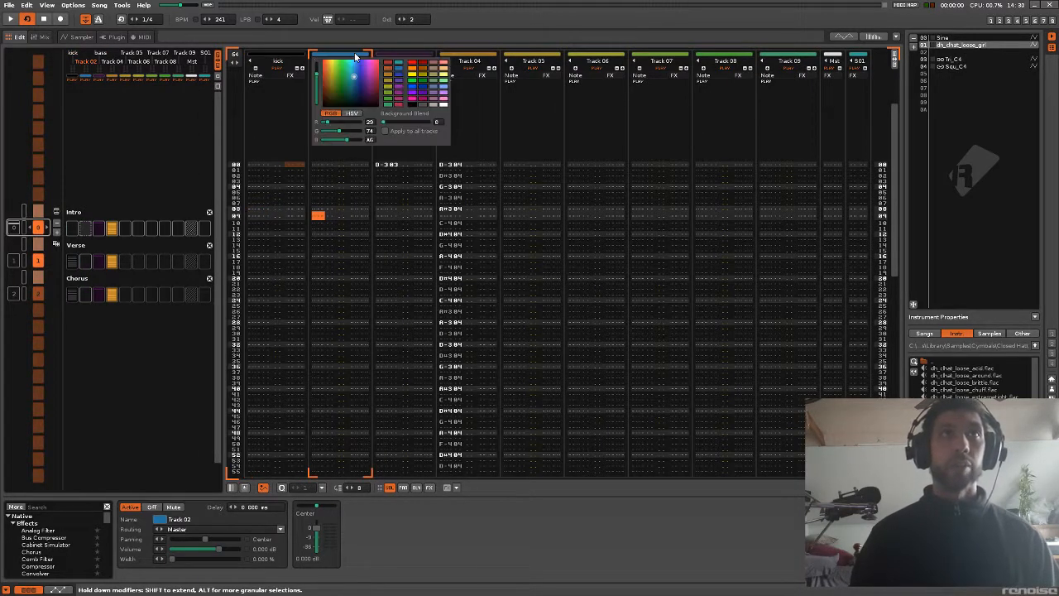
click(434, 104)
click(462, 39)
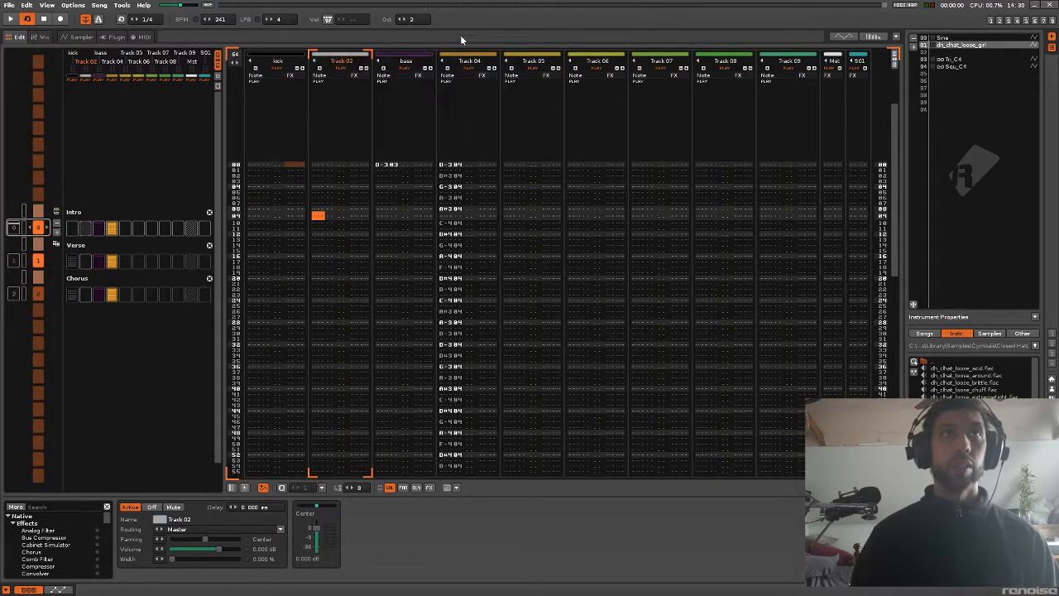
double_click(354, 62)
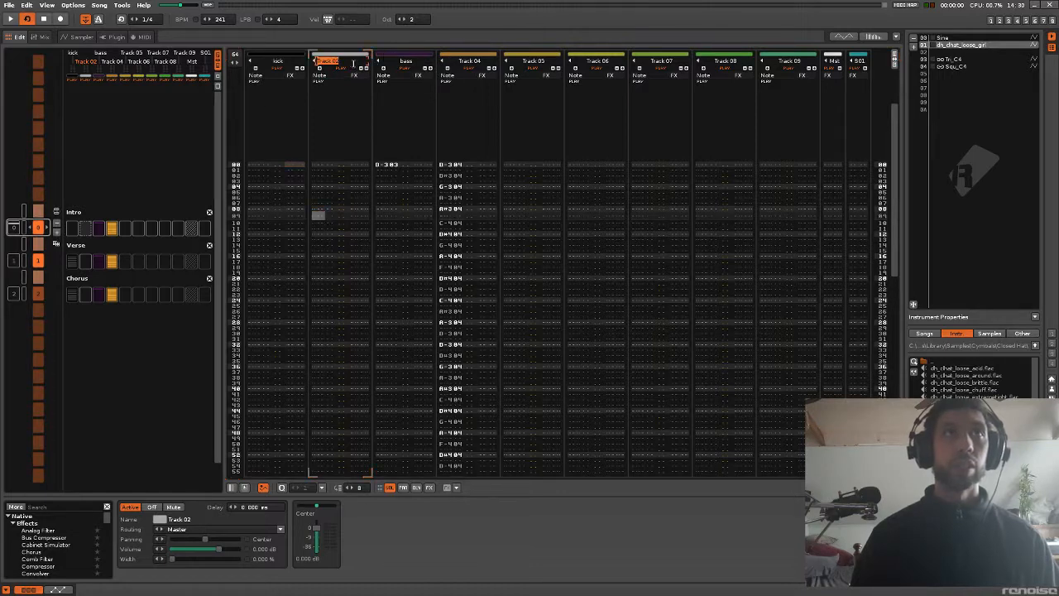
text(ht)
key(Return)
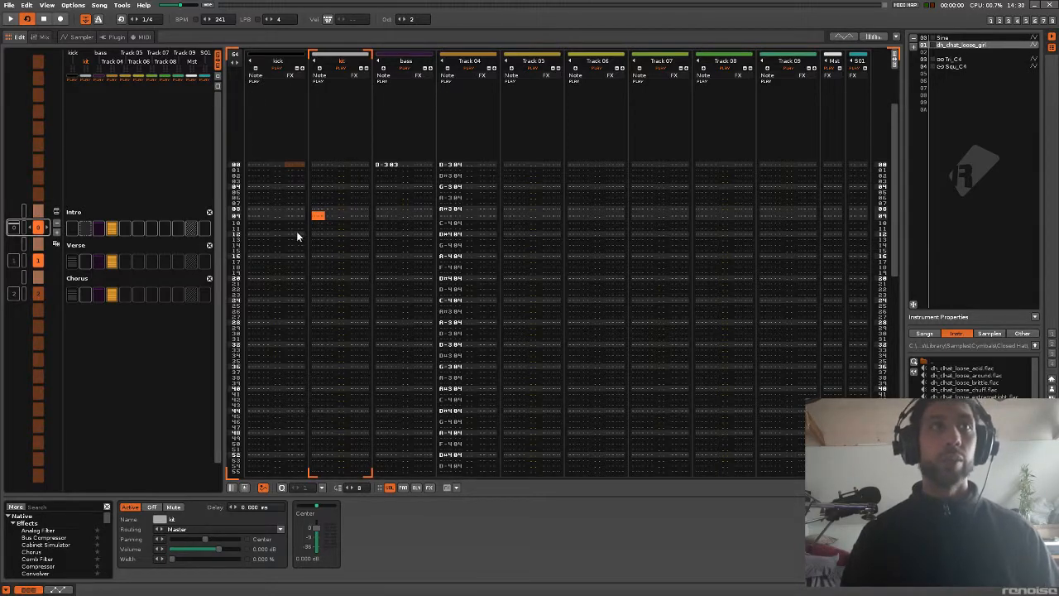
Step: In the Chorus pattern, enter C-3 hi-hat notes on the kit track every 8 lines from line 04 to line 60
click(147, 261)
click(148, 261)
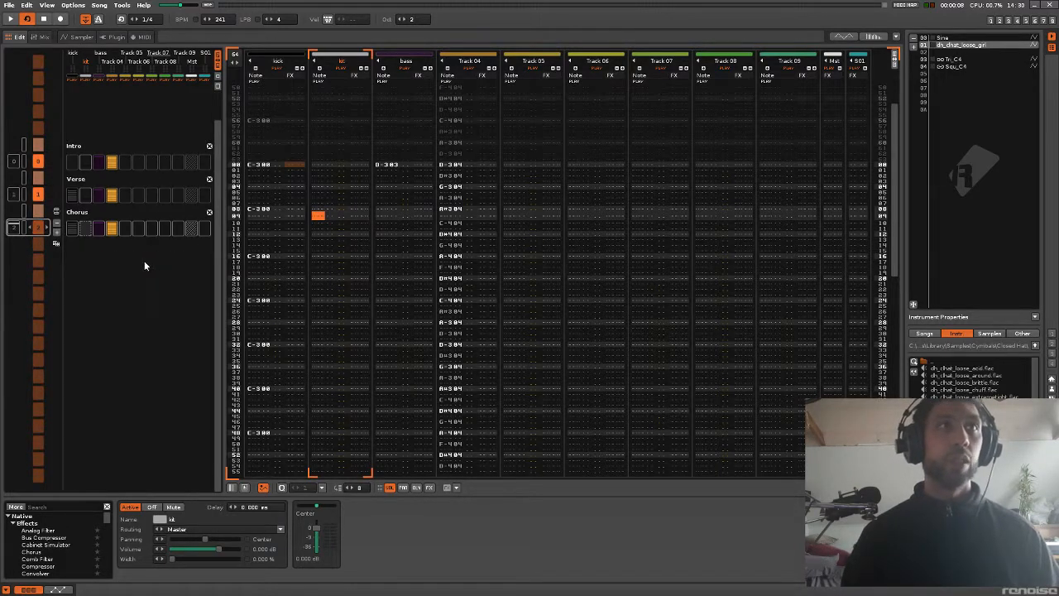
click(324, 192)
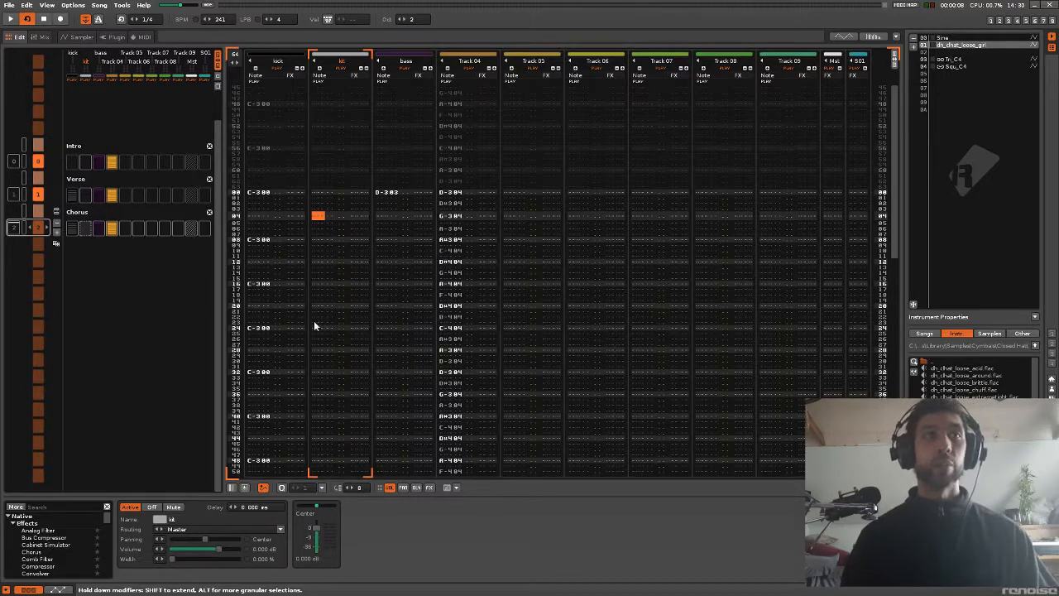
key(Escape)
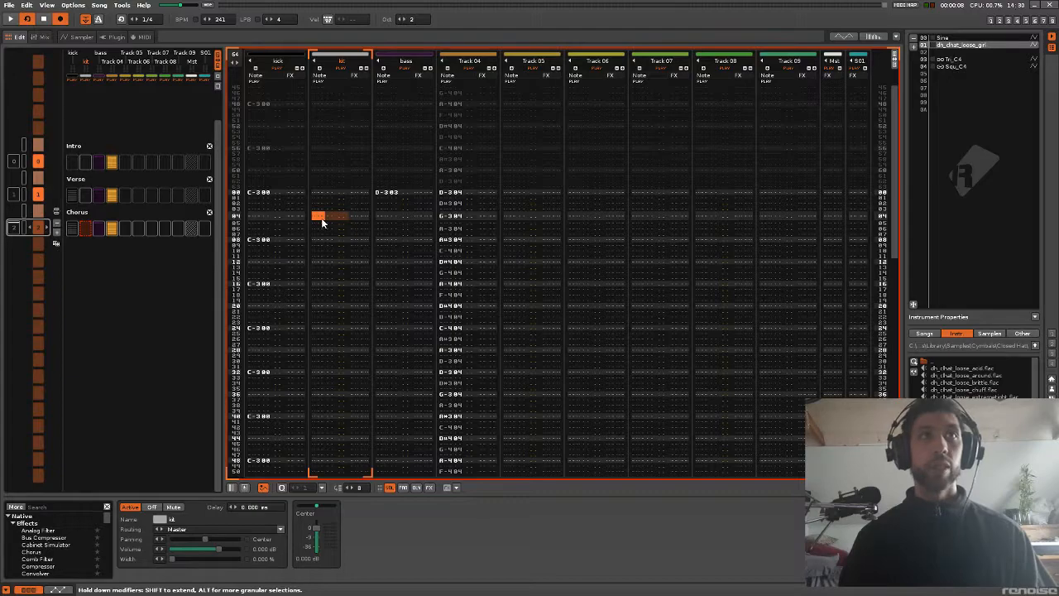
key(q)
key(q)
key(q)
key(q)
key(q)
key(q)
key(q)
key(q)
key(q)
key(q)
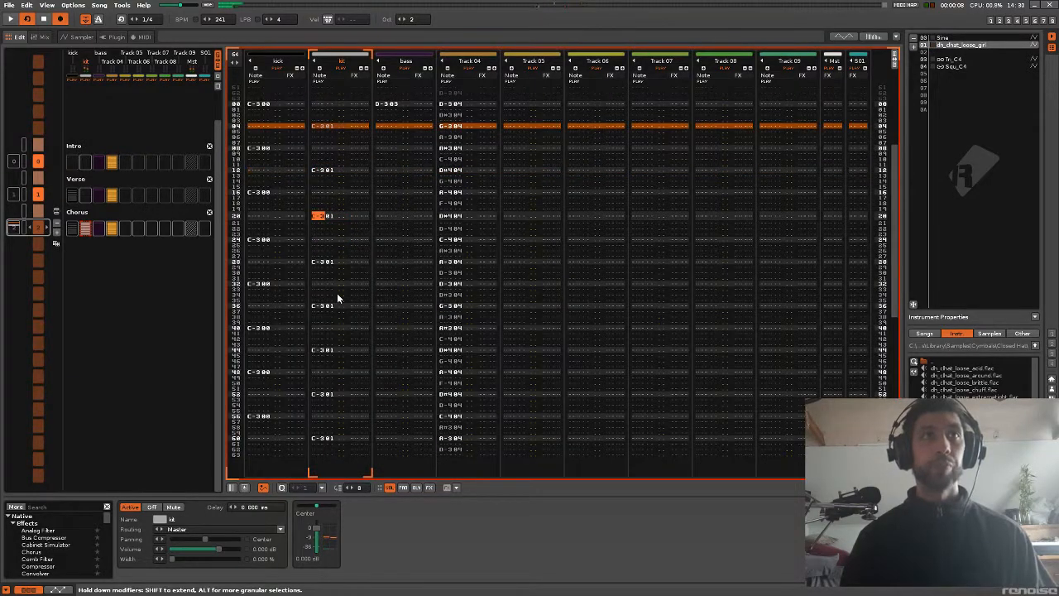
key(Escape)
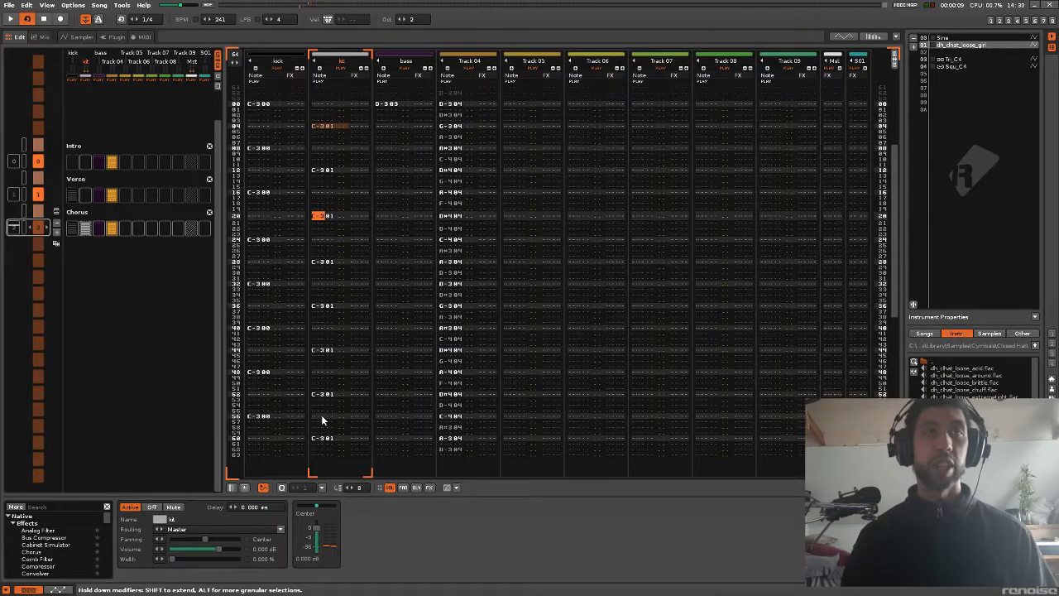
Step: Play the Chorus to hear the hi-hat with the kick, and inspect the hi-hat sample's waveform and modulation
key(space)
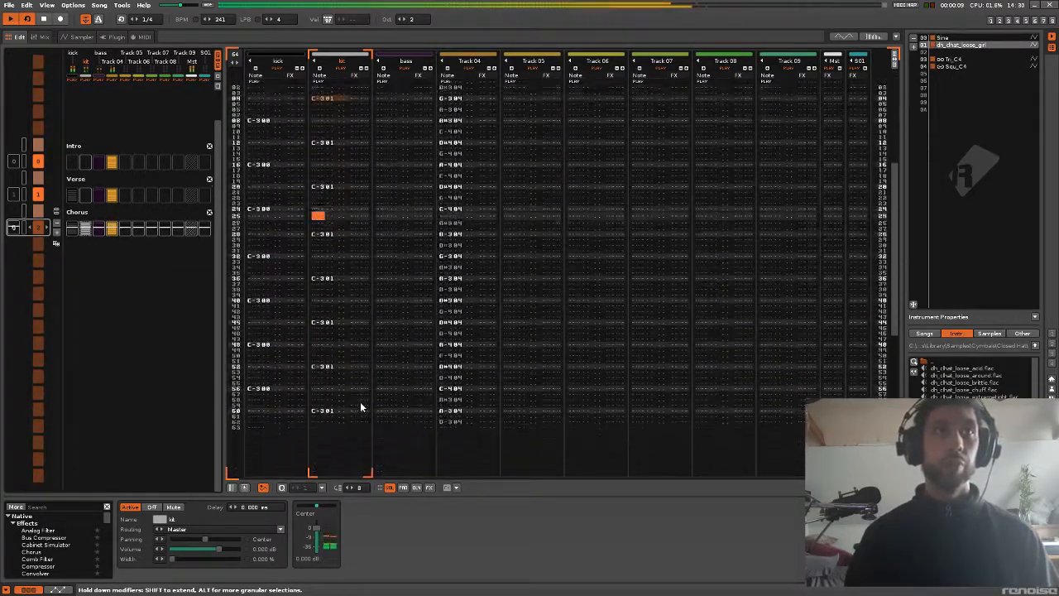
key(space)
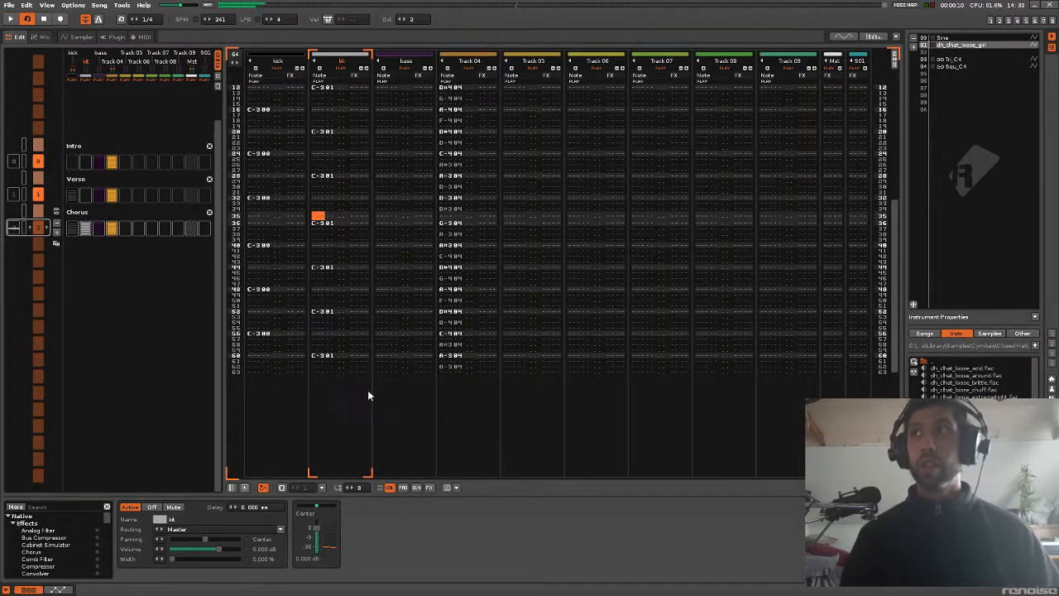
key(F3)
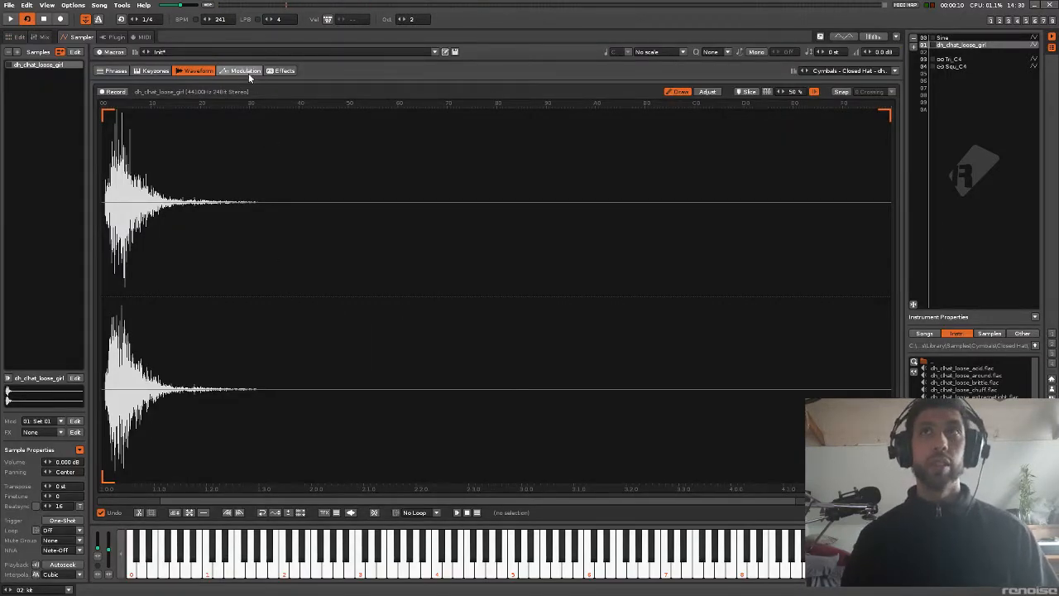
key(q)
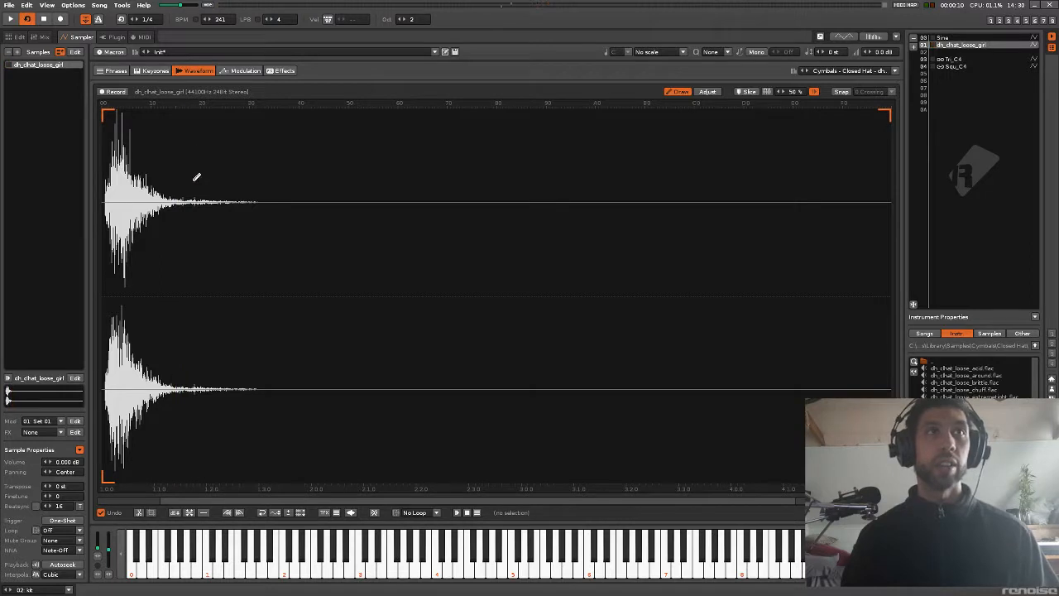
click(240, 71)
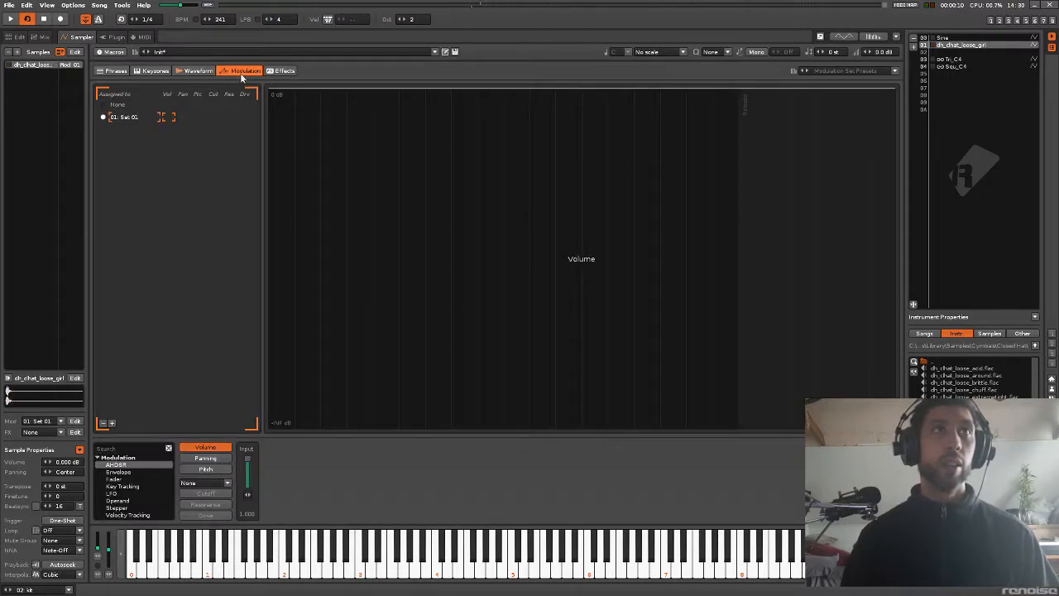
Step: Check the hi-hat's frequency spectrum in the mixer, and return to the sample's waveform
key(F2)
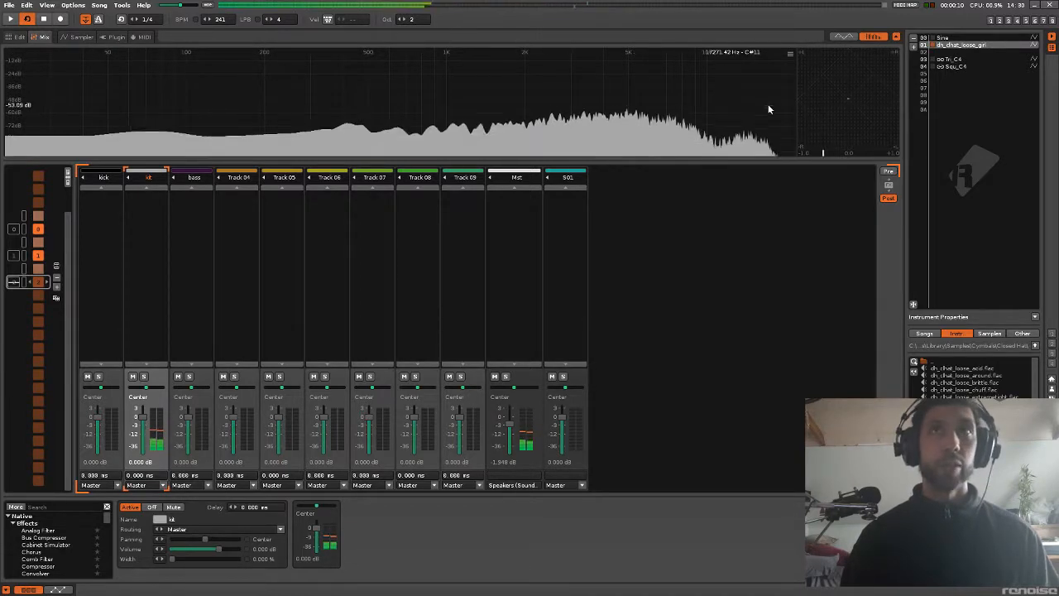
key(F3)
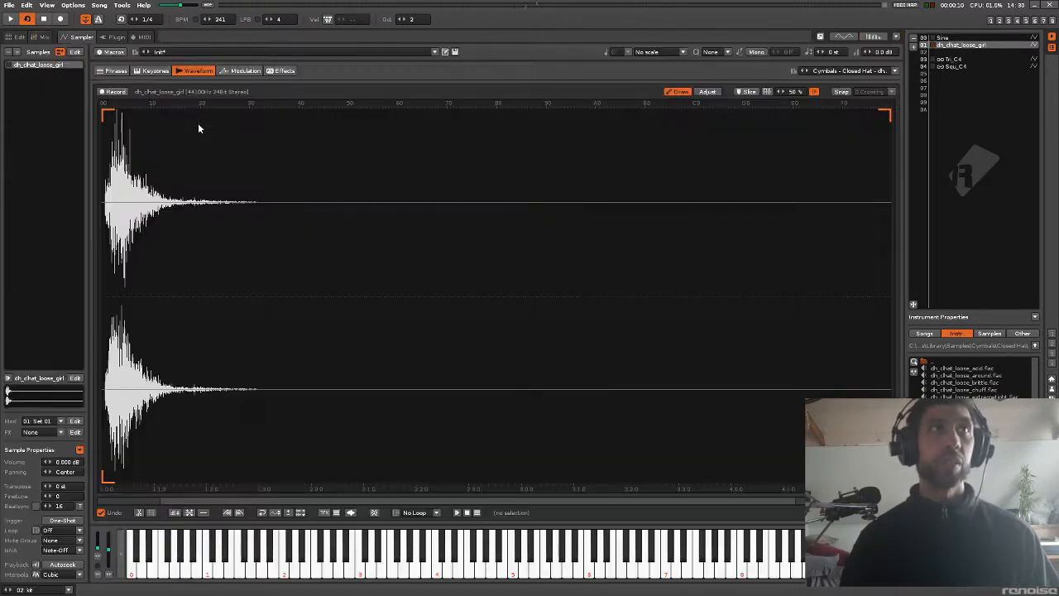
click(244, 71)
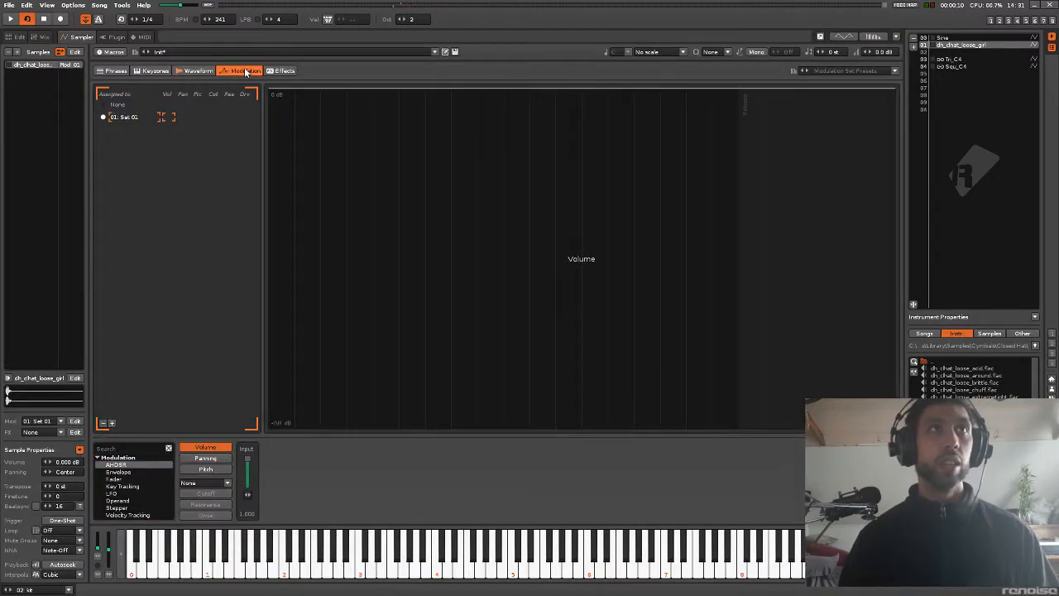
click(213, 71)
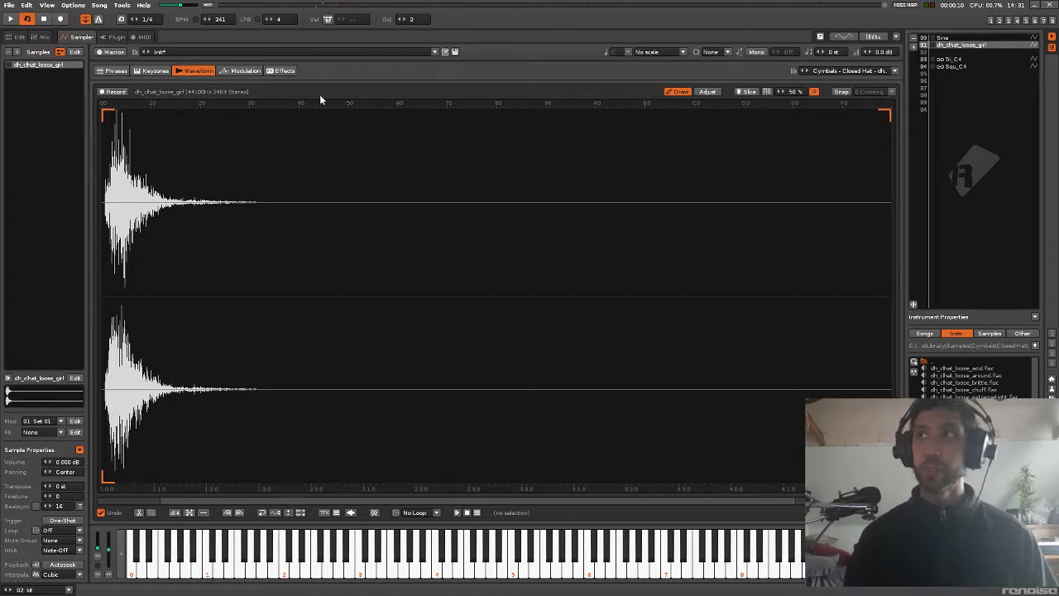
Step: Compare the hi-hat's sound and frequency spectrum at keyboard octaves 2 and 3, ending on octave 3
key(KP_Multiply)
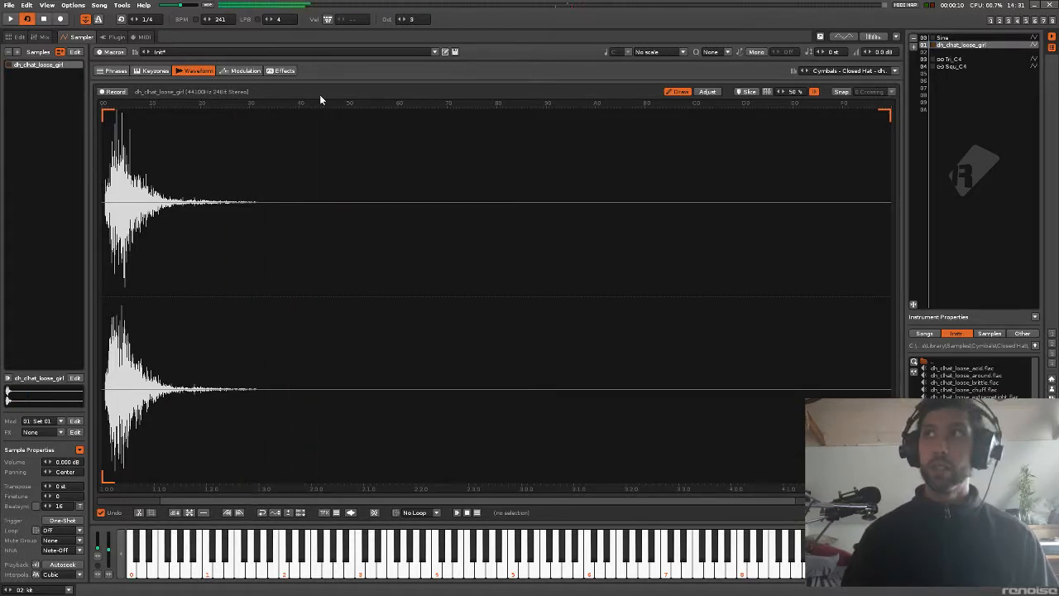
click(226, 73)
key(F3)
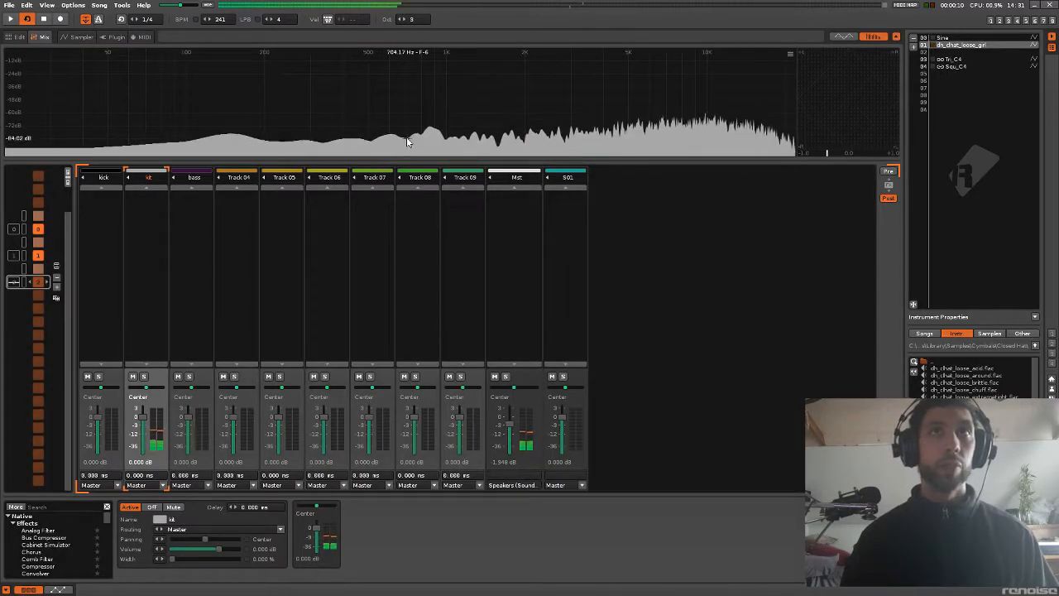
key(KP_Divide)
key(q)
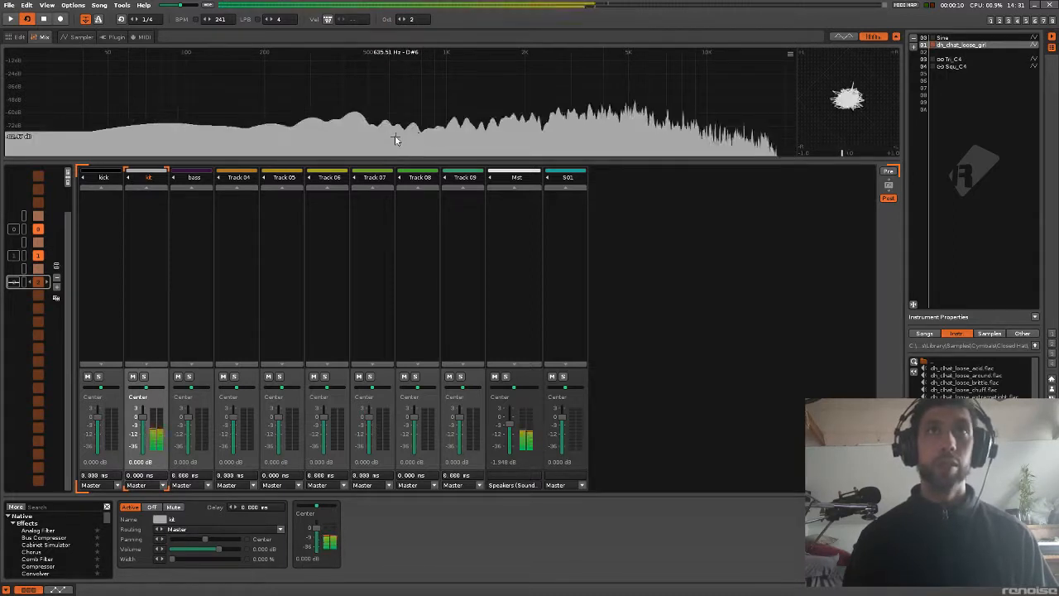
key(KP_Multiply)
key(q)
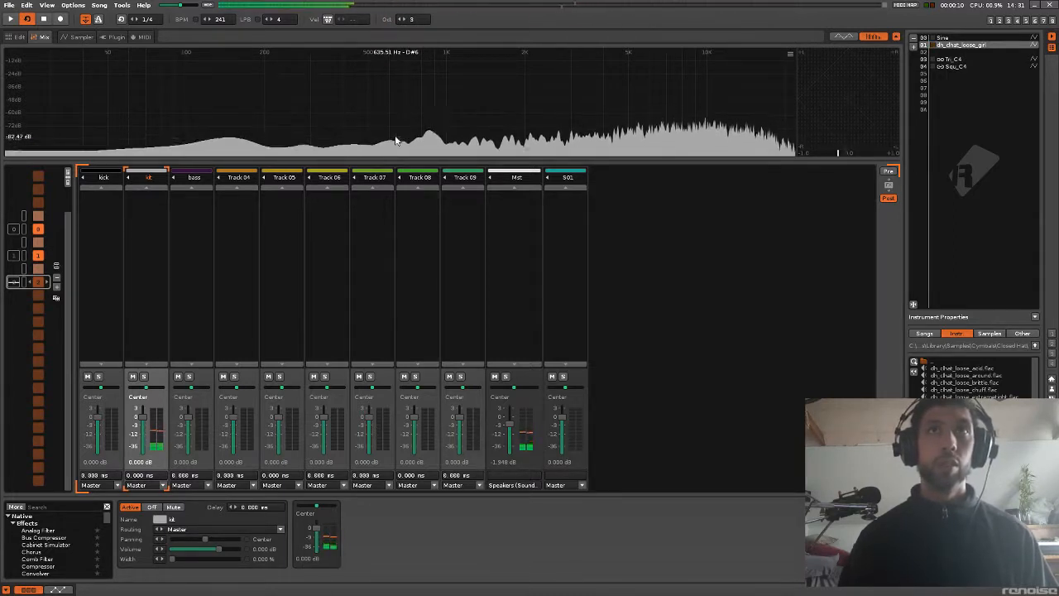
Step: Open the hi-hat sample's modulation set and give its cutoff a BP Clean filter
key(F3)
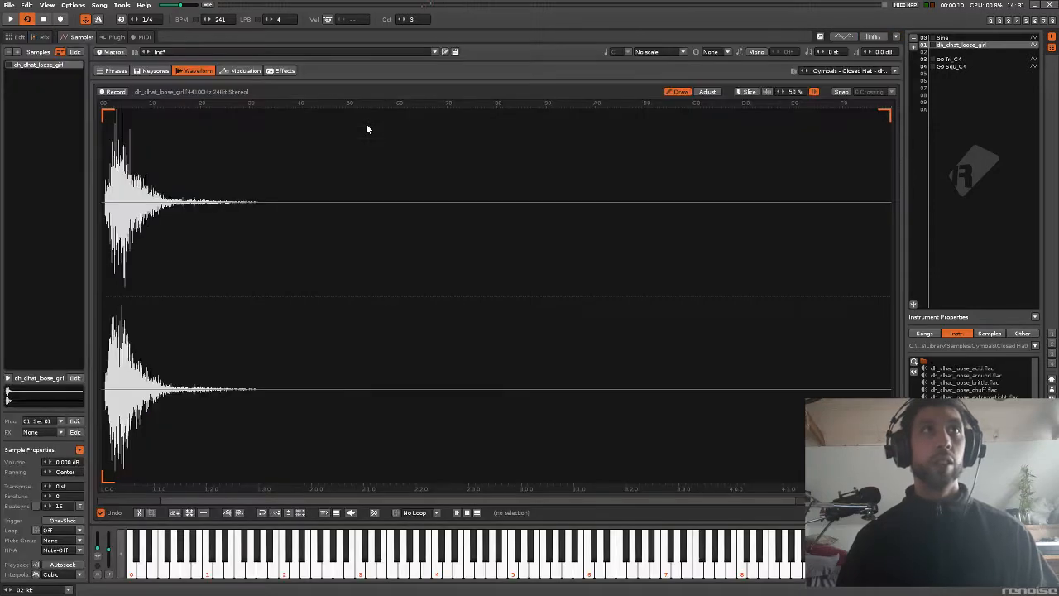
click(240, 73)
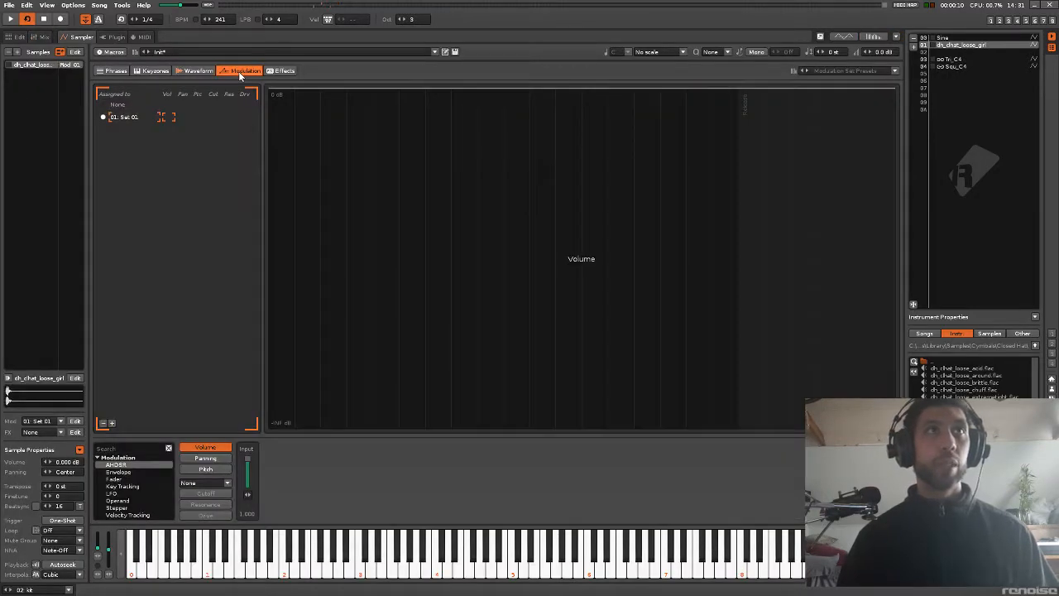
click(215, 118)
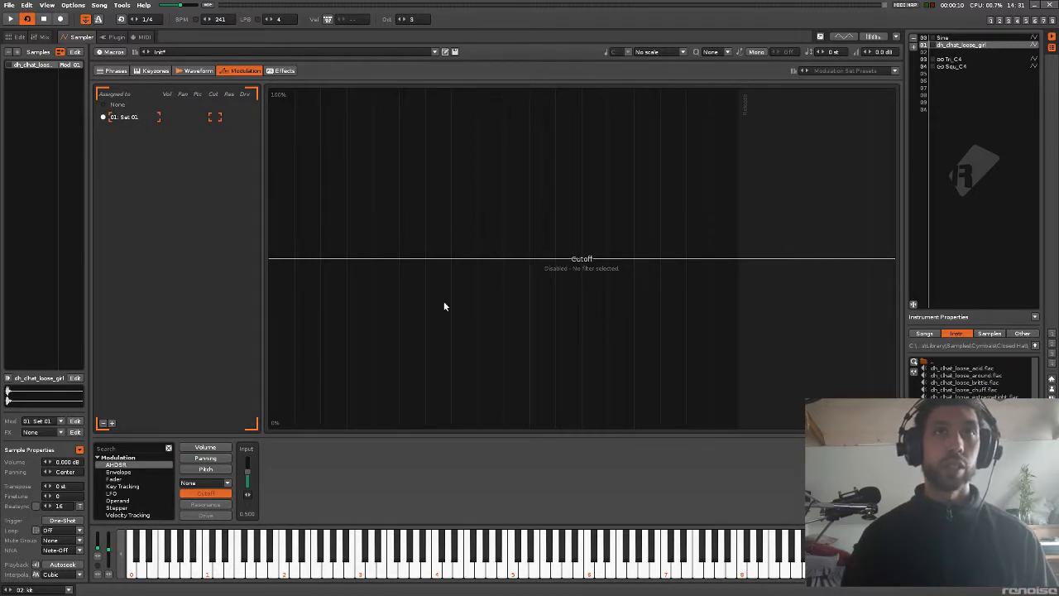
click(216, 482)
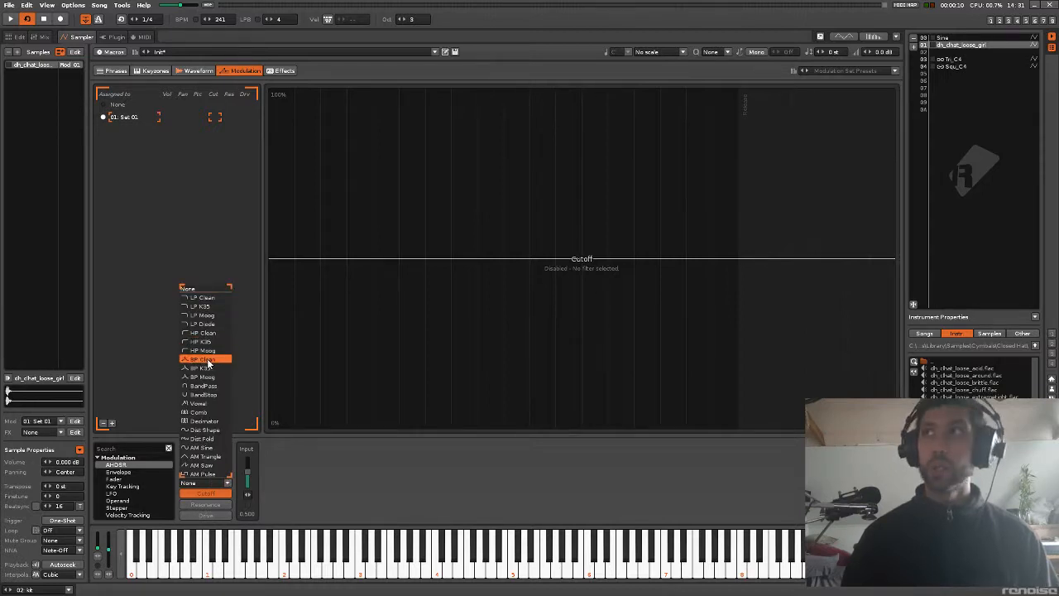
click(206, 359)
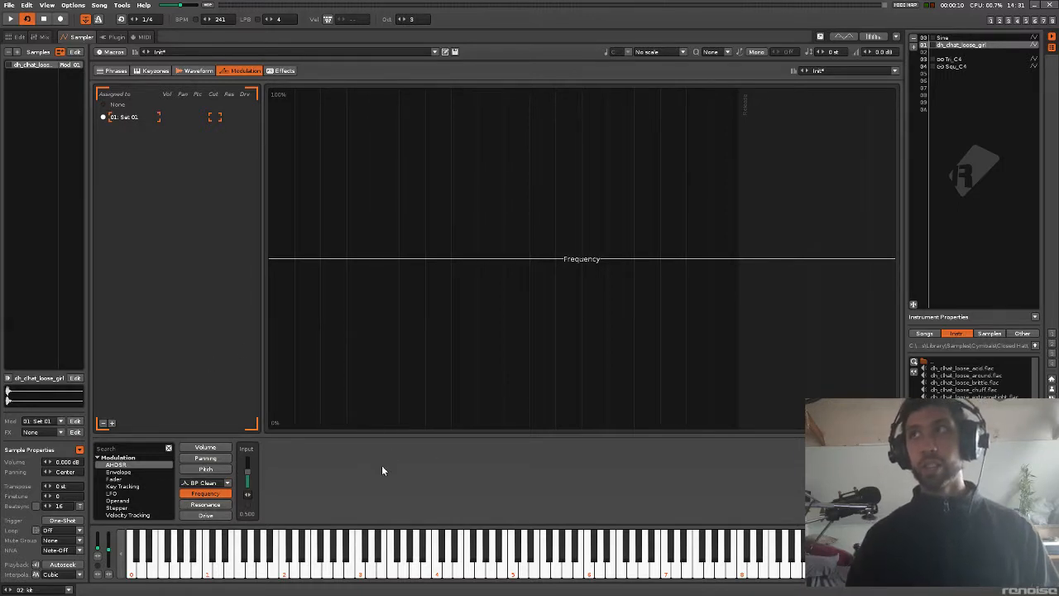
Step: While auditioning the hi-hat, set the band-pass filter's resonance to 0.200 and its frequency to 0.748
key(q)
key(q)
key(q)
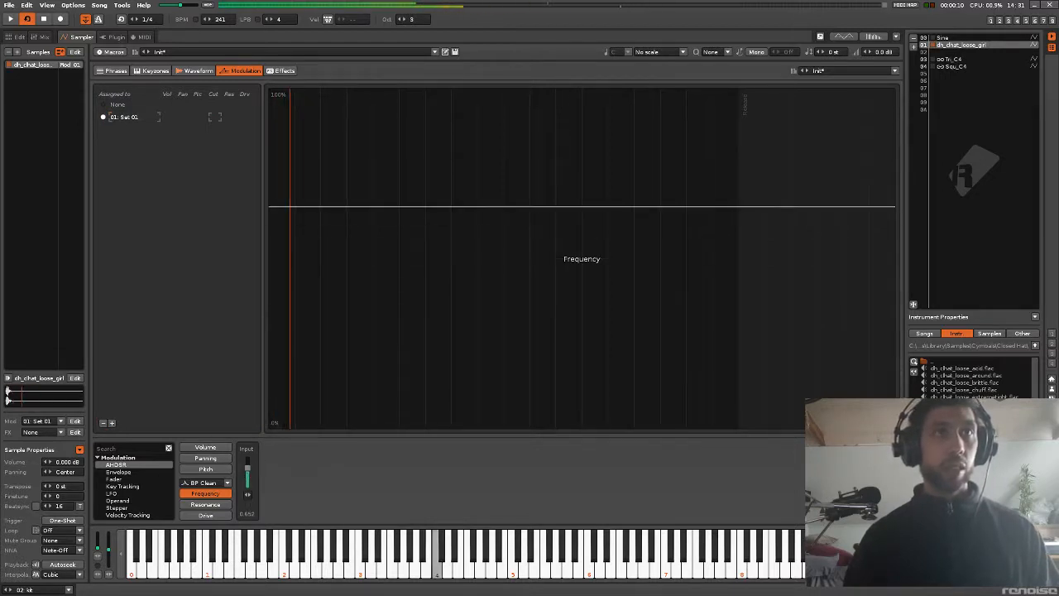
click(225, 505)
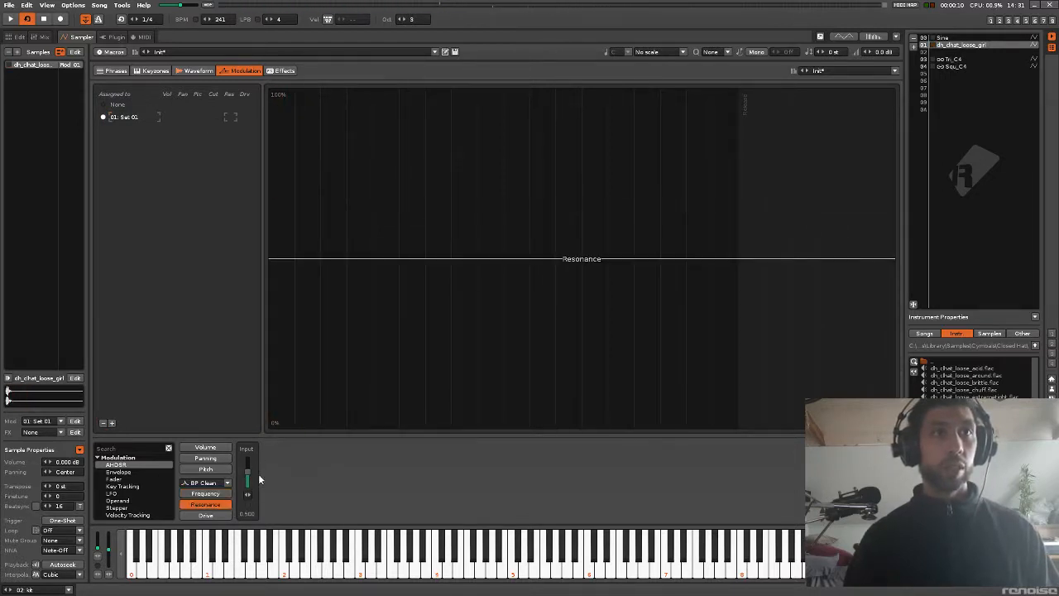
drag(246, 475, 246, 486)
key(q)
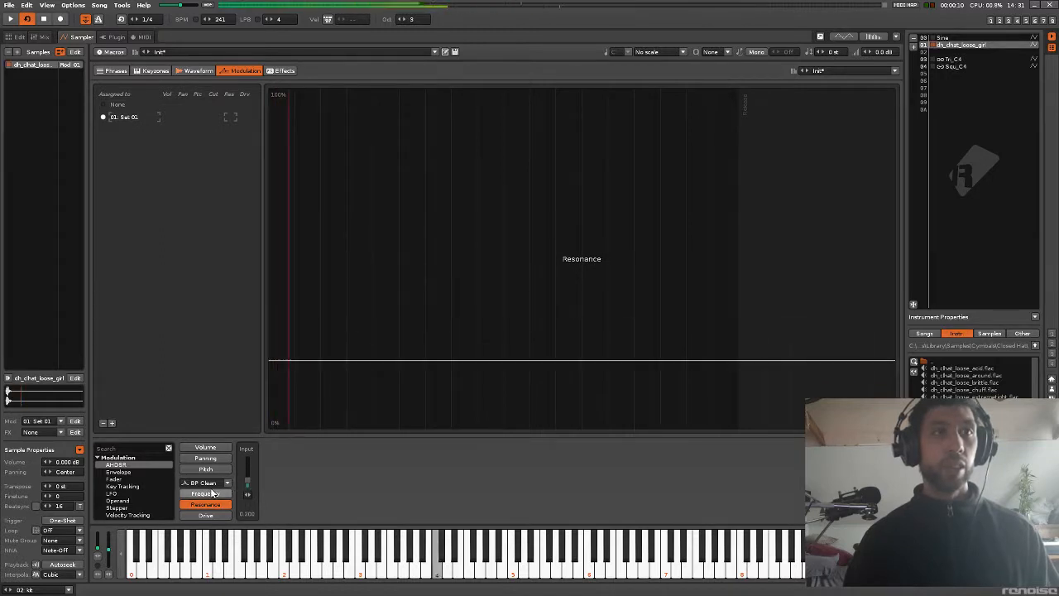
click(212, 493)
key(q)
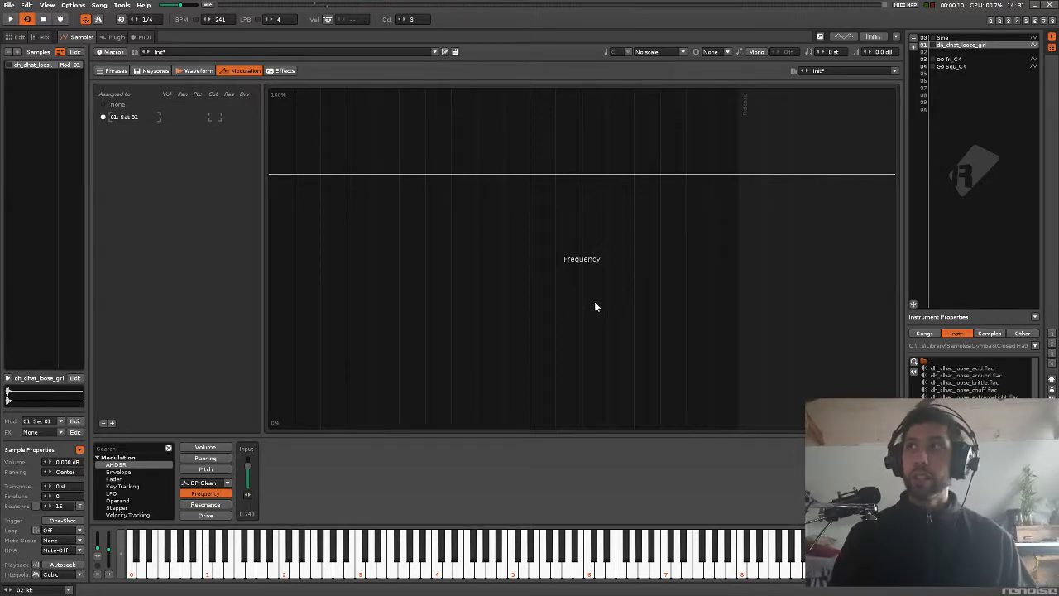
Step: Audition the filtered hi-hat while viewing its spectrum in the mixer beside the detached Instrument Editor, and close that editor window
key(F3)
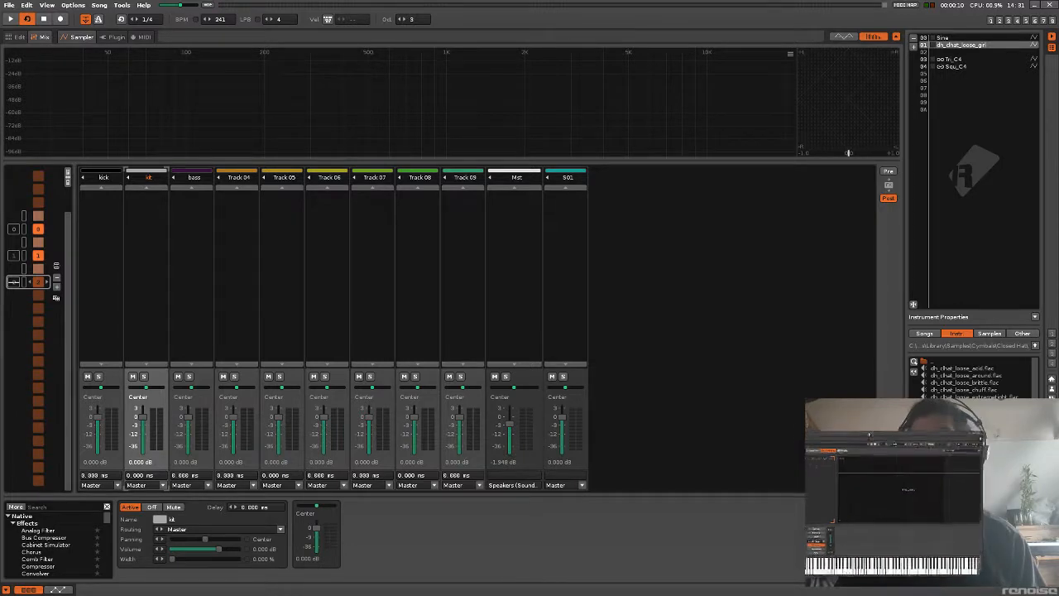
drag(885, 436, 848, 407)
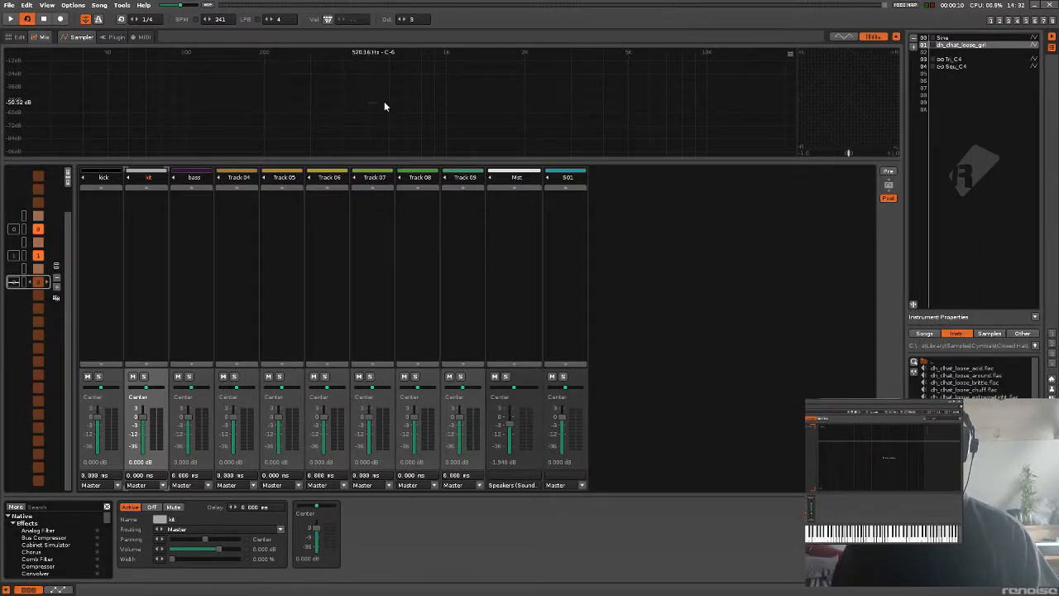
key(z)
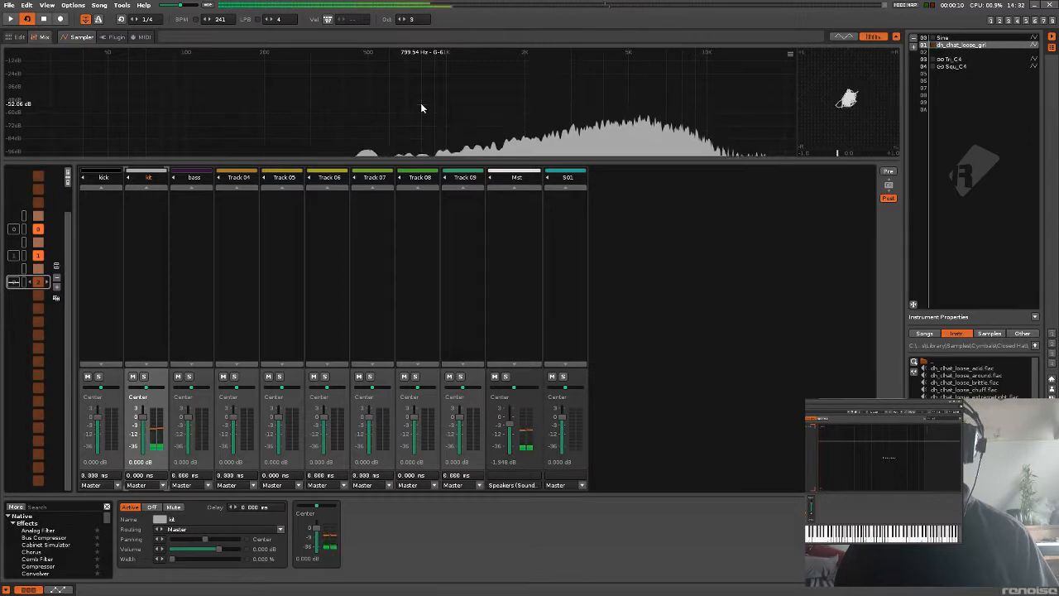
key(q)
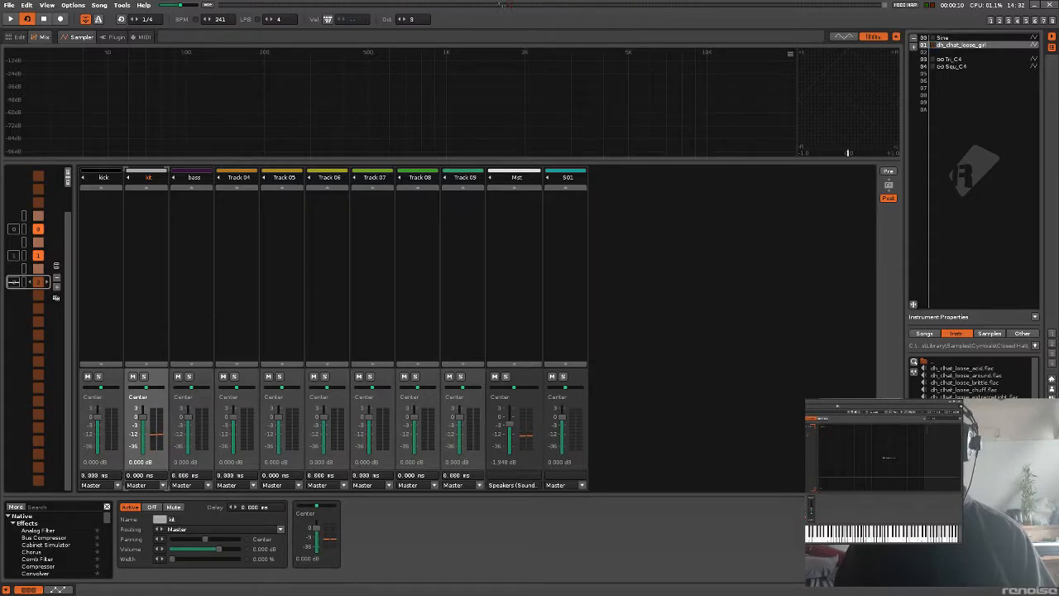
drag(827, 405, 521, 124)
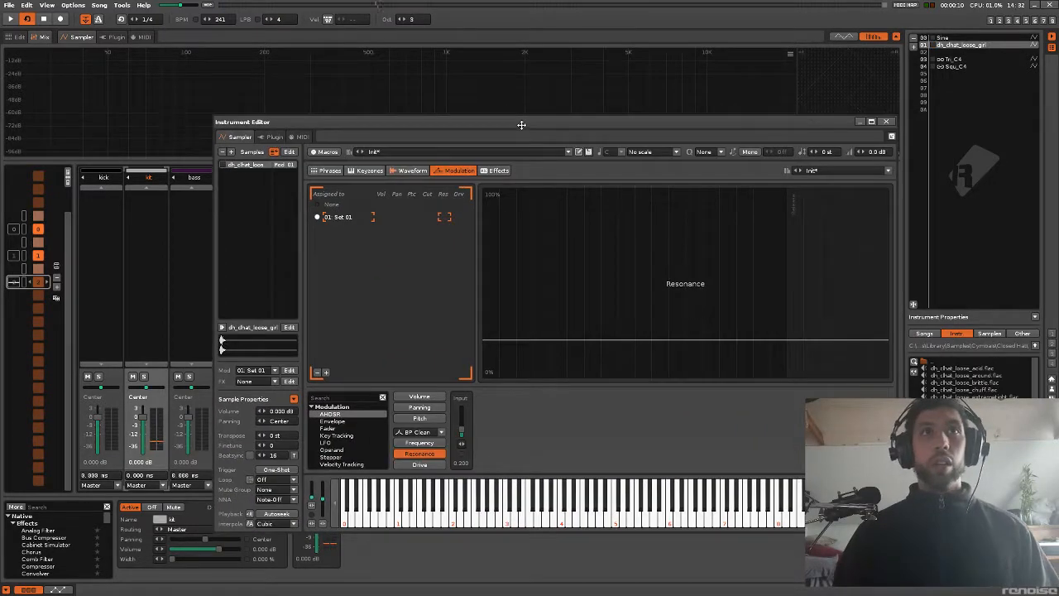
key(alt+F4)
Step: Return to the pattern editor and play the Chorus to hear the filtered hi-hat with the kick
key(F2)
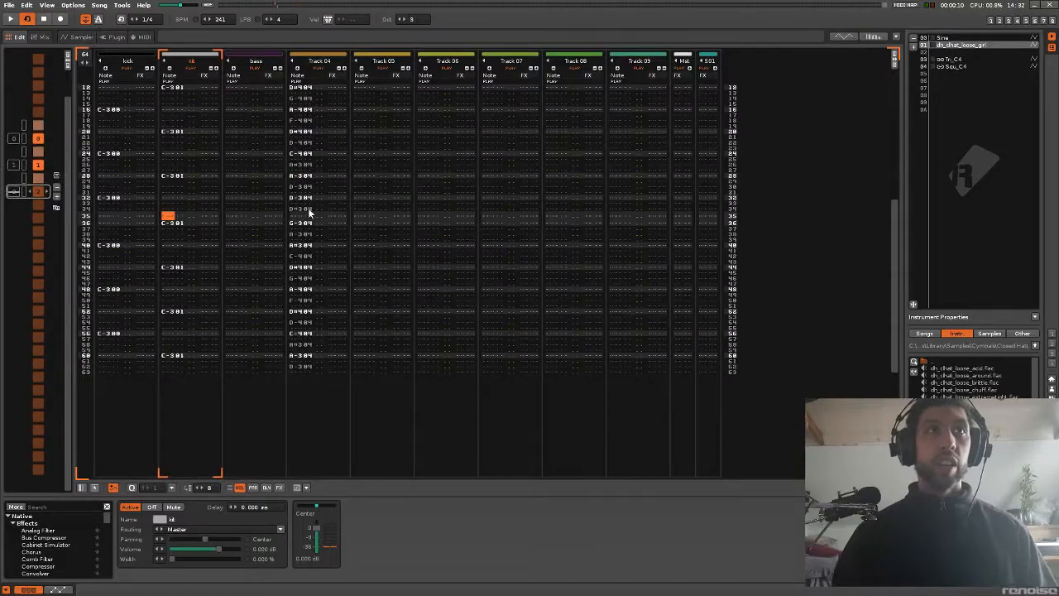
key(space)
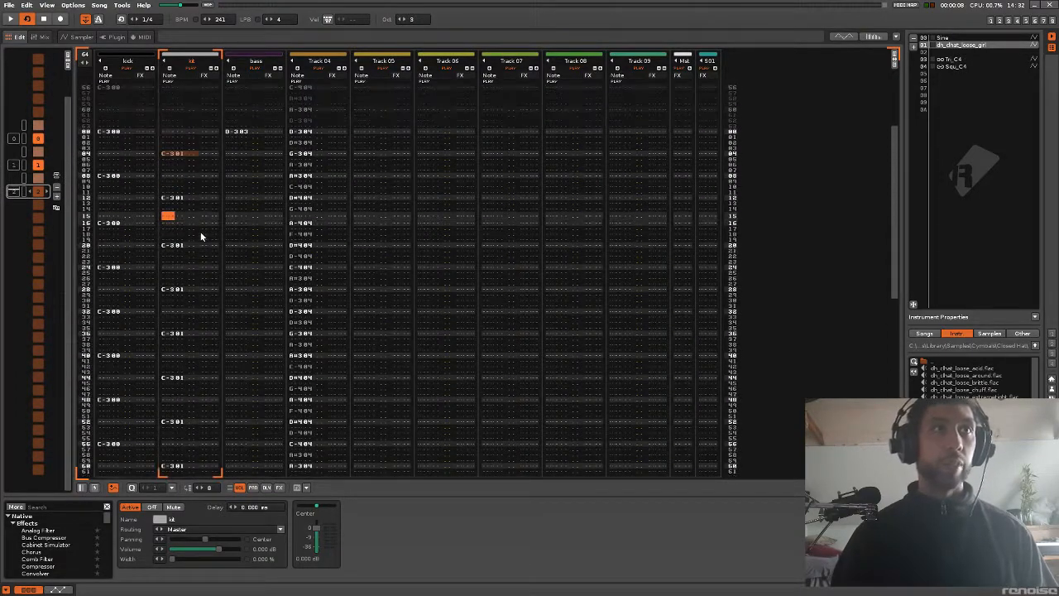
key(space)
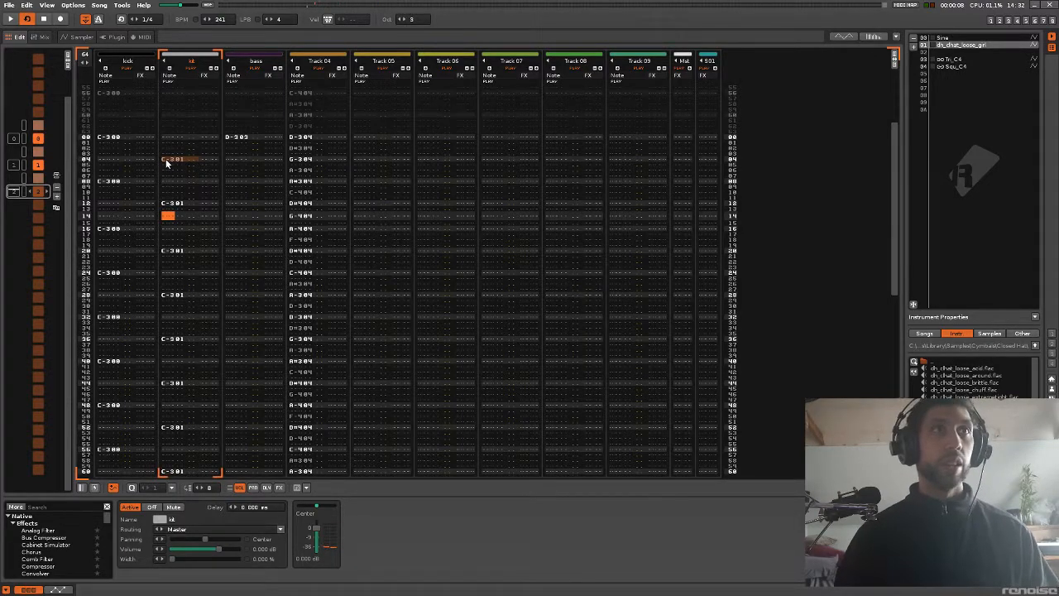
Step: Change the Chorus hi-hat note on line 04 of the kit track to C-4
key(Escape)
key(Up)
key(Up)
key(Up)
key(Up)
key(Up)
key(Up)
key(Up)
key(Up)
key(Up)
key(Up)
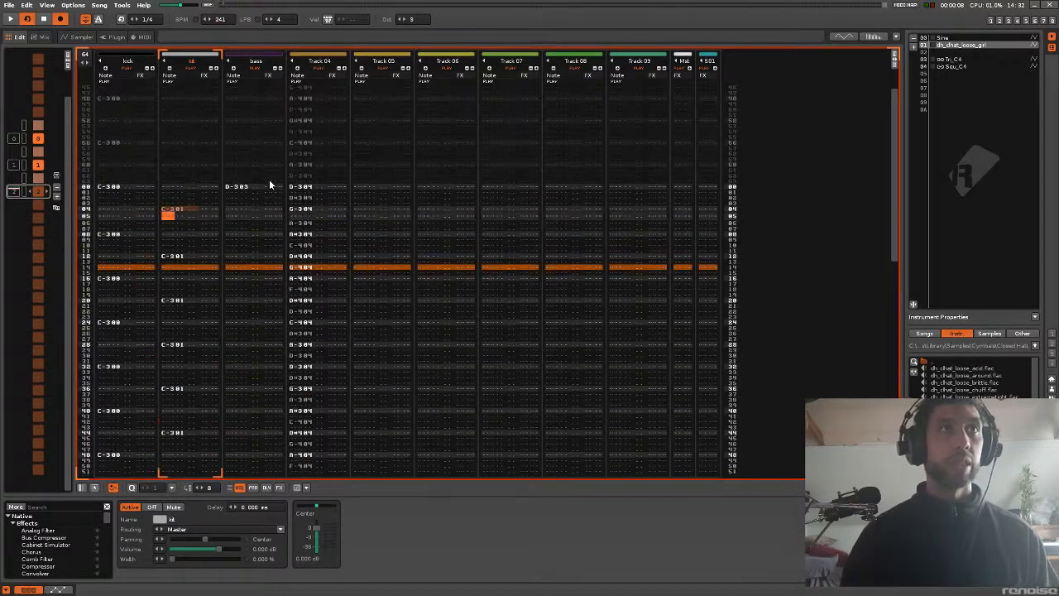
key(Escape)
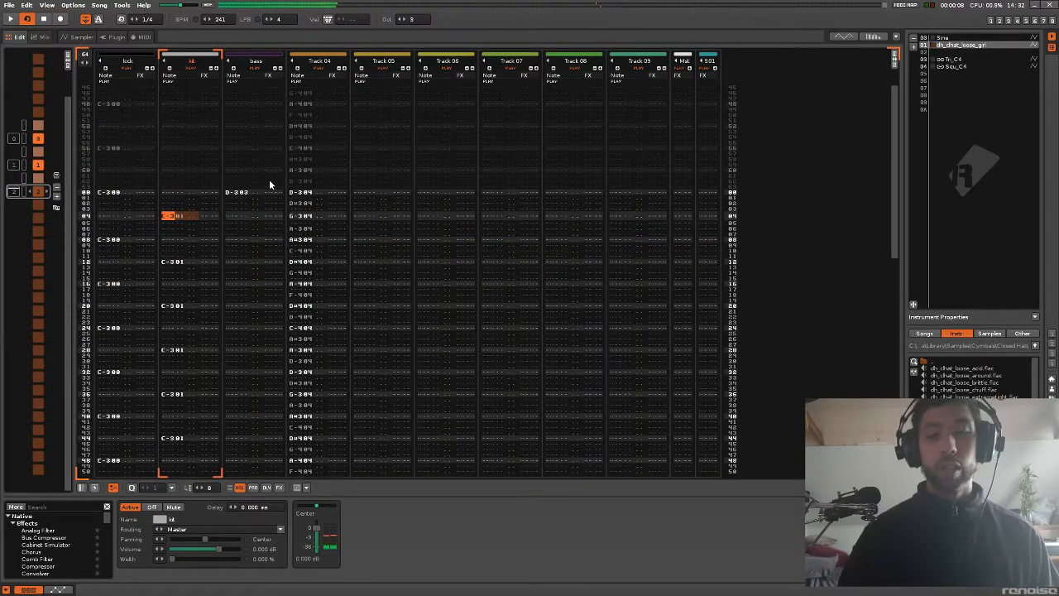
key(Escape)
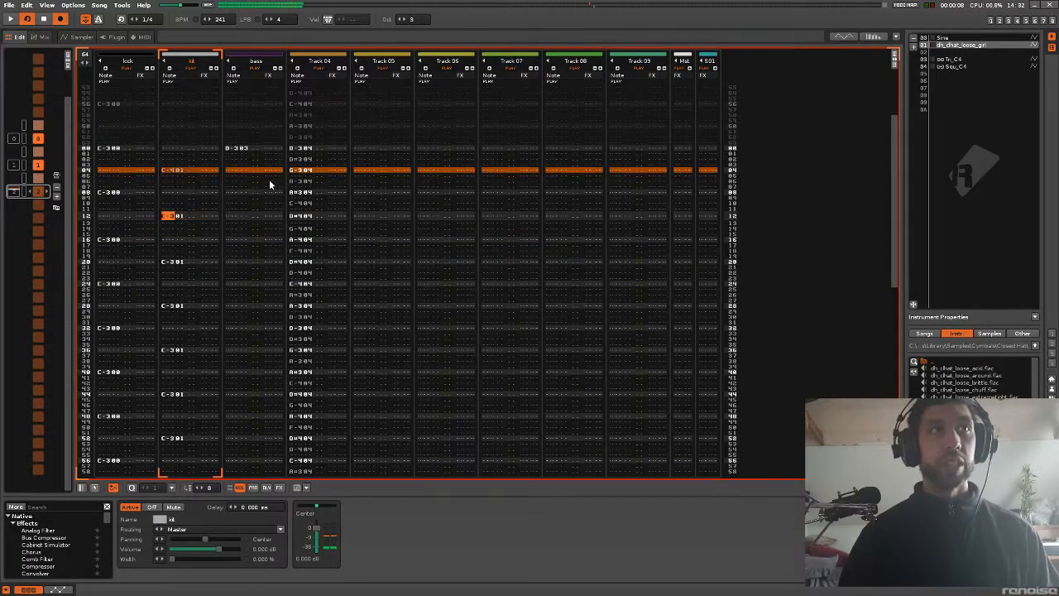
key(Up)
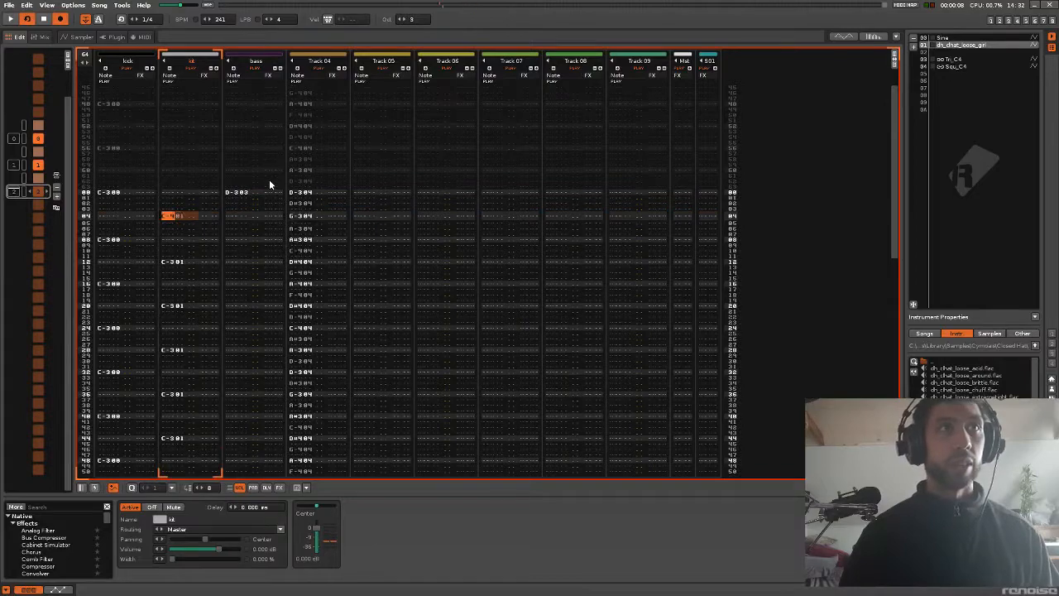
key(q)
key(Up)
key(Up)
key(Up)
key(Up)
key(Up)
key(Up)
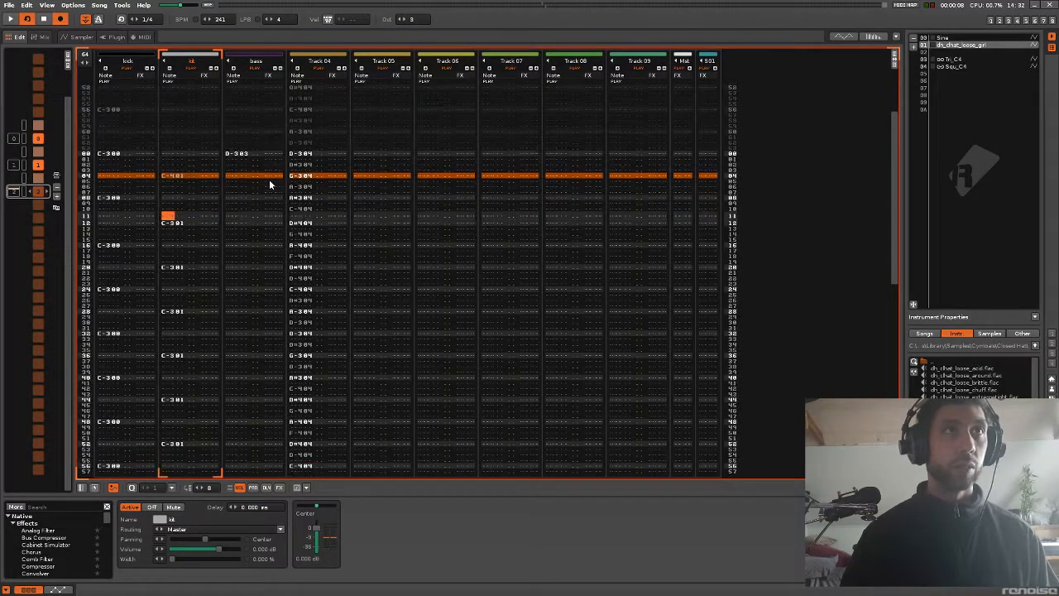
key(Up)
key(Up)
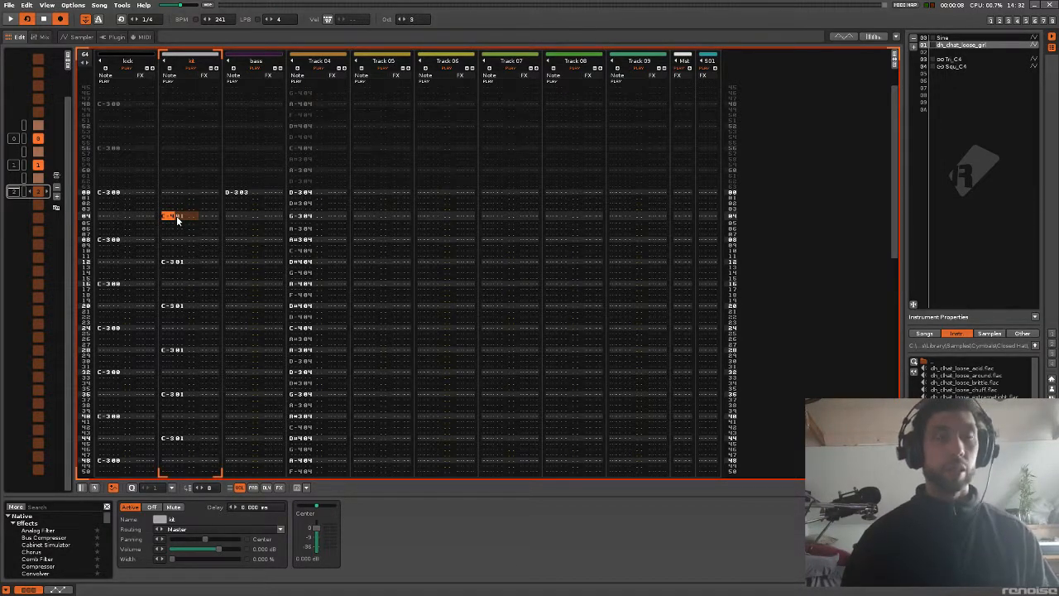
Step: Replace the remaining Chorus hi-hat notes on the kit track with C-4, every 8 lines from line 12 to line 60
key(q)
key(q)
key(q)
key(q)
key(q)
key(q)
key(q)
key(q)
key(q)
key(q)
key(q)
key(q)
key(q)
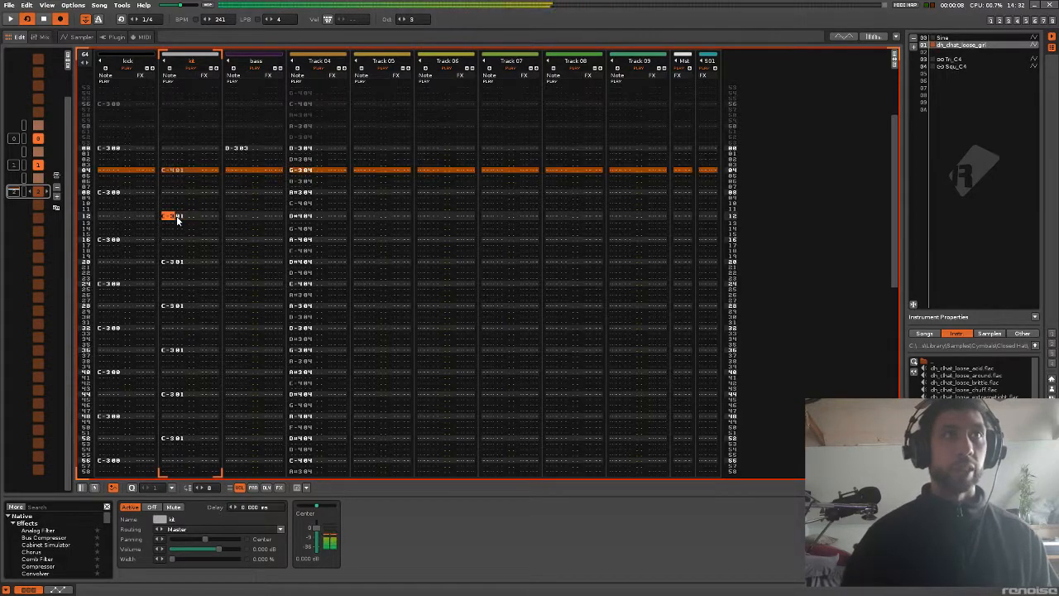
key(q)
key(q)
key(q)
key(q)
key(q)
key(q)
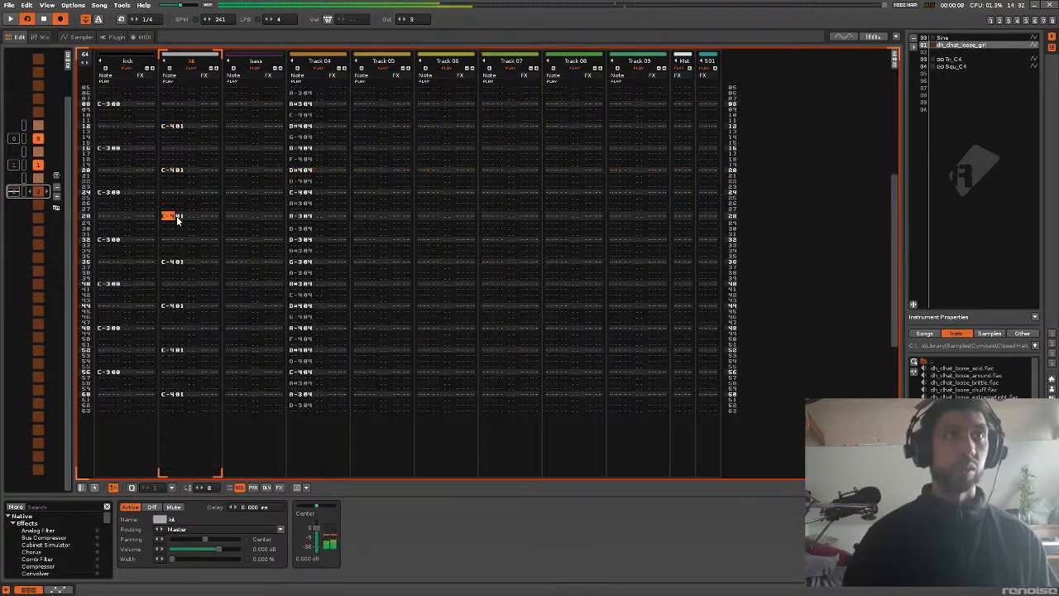
key(Escape)
Step: Show the pattern matrix to review the Intro, Verse and Chorus patterns, and play the song from the Intro
key(ctrl+m)
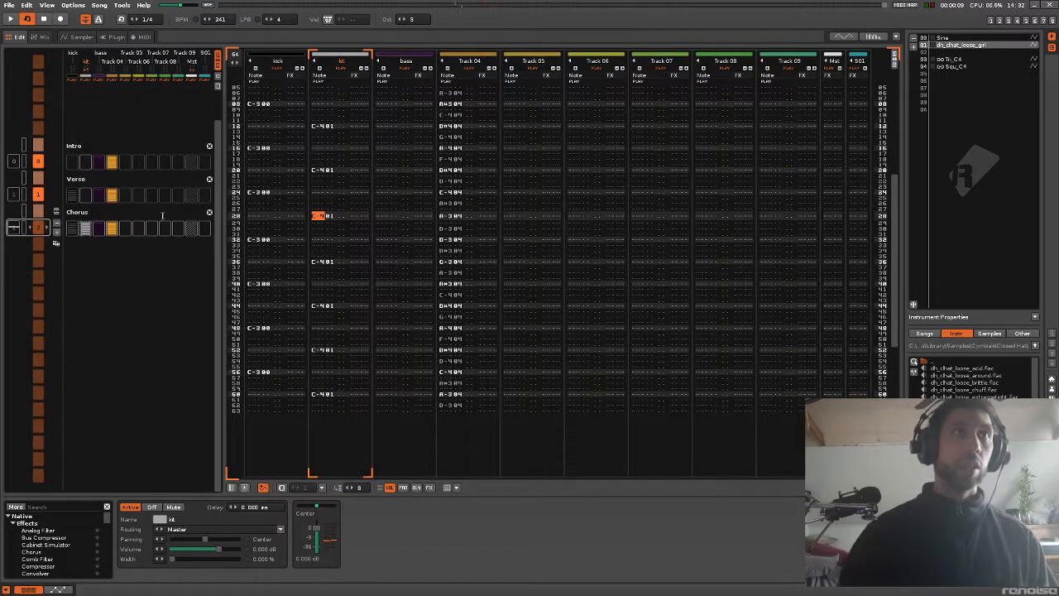
scroll(73, 204, up, 1)
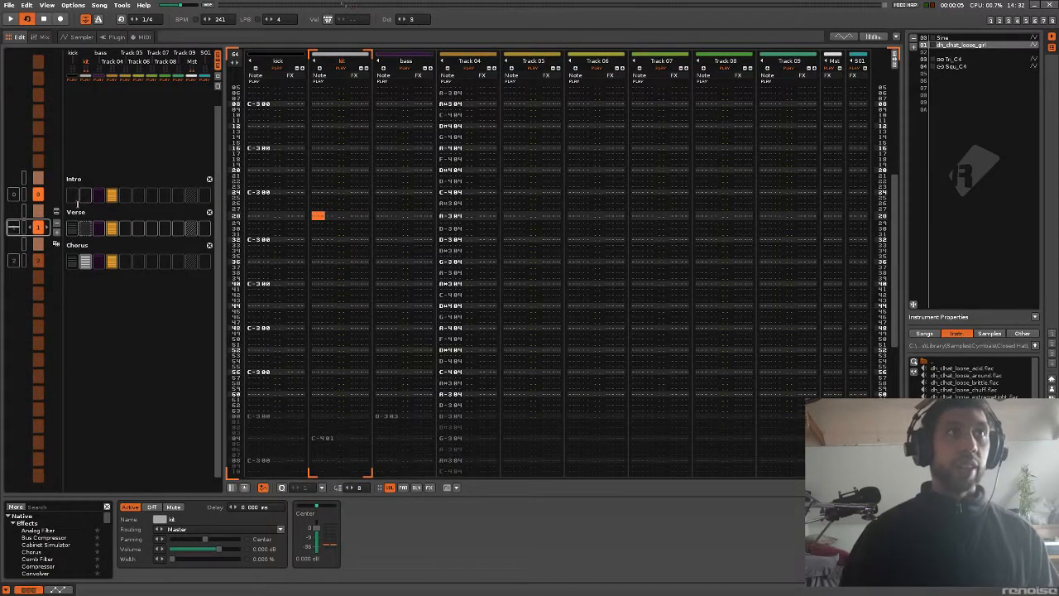
scroll(90, 204, up, 1)
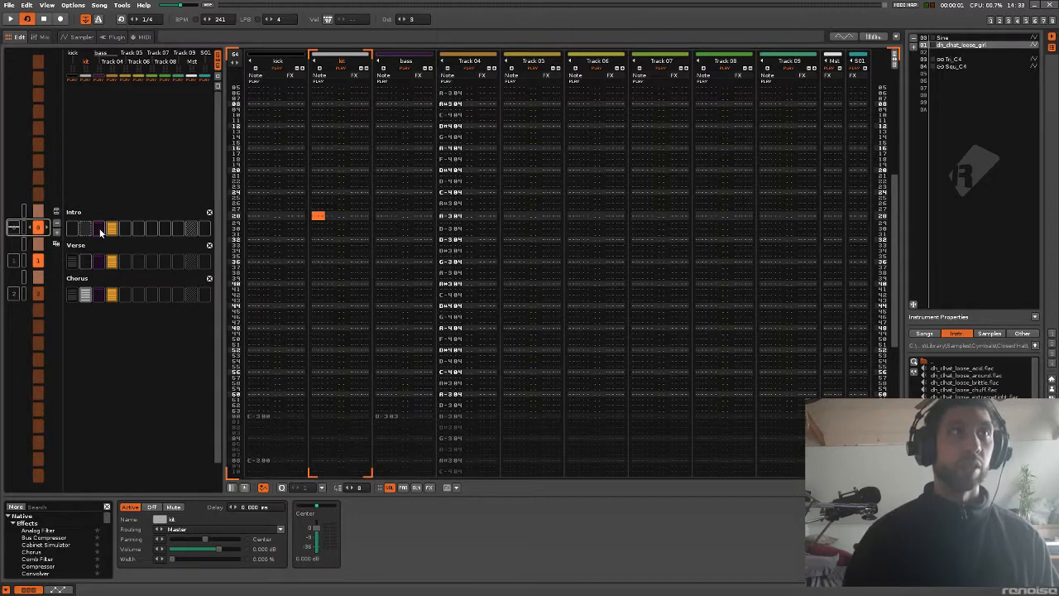
scroll(81, 248, down, 1)
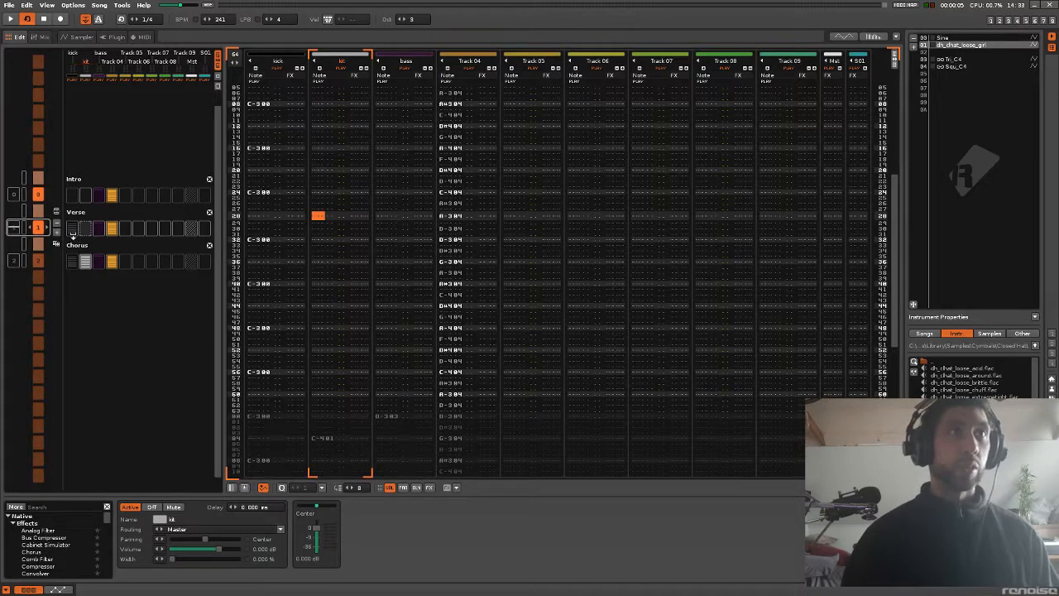
scroll(103, 233, down, 1)
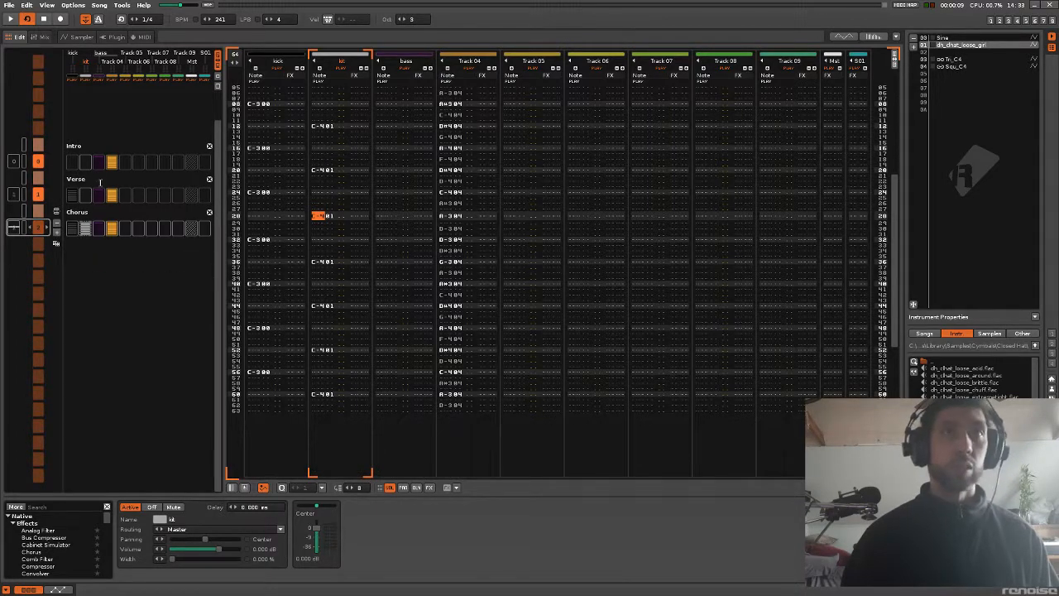
scroll(91, 240, up, 2)
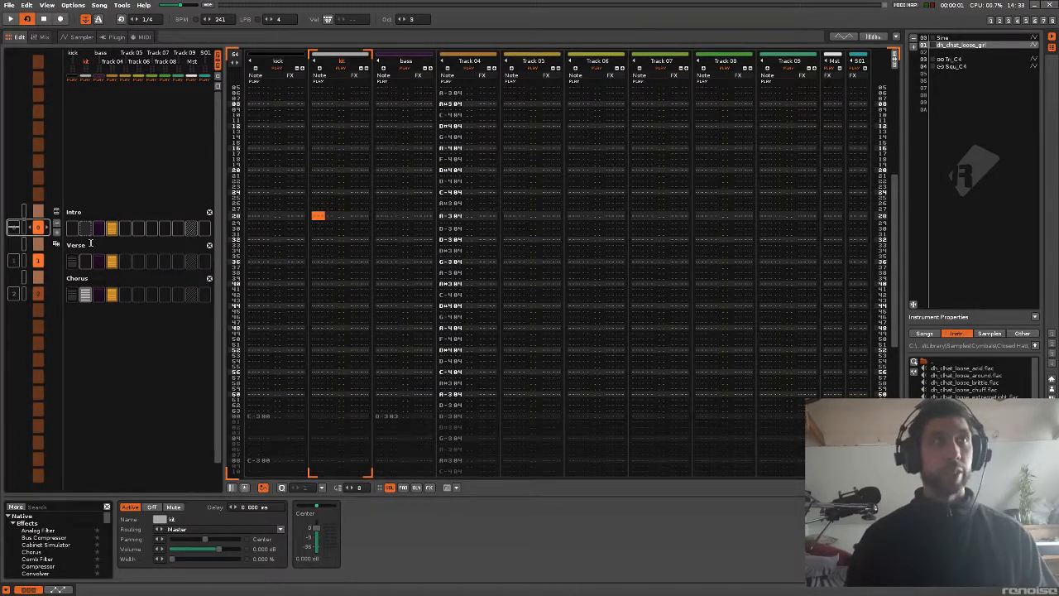
key(space)
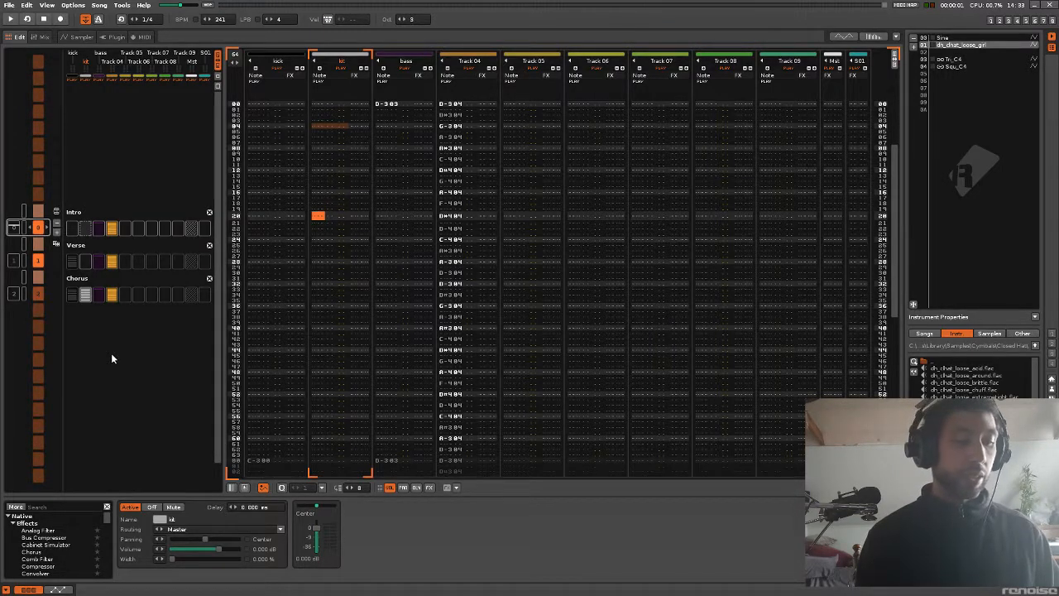
Step: Open the theme preferences and load the Serum theme from the bundled Favorite folder
key(ctrl+comma)
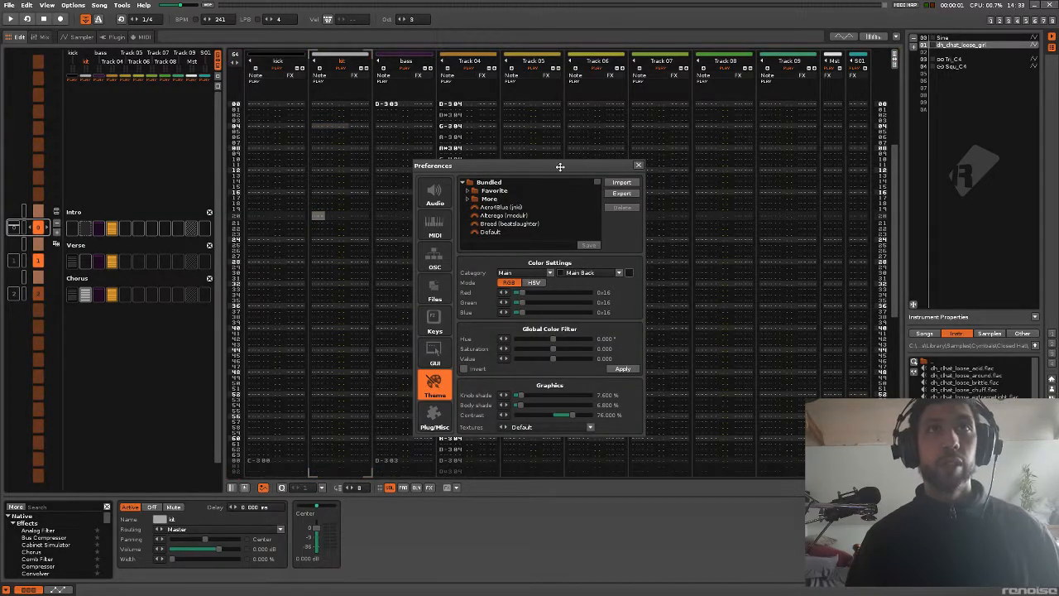
click(510, 225)
scroll(501, 206, down, 2)
scroll(499, 200, up, 2)
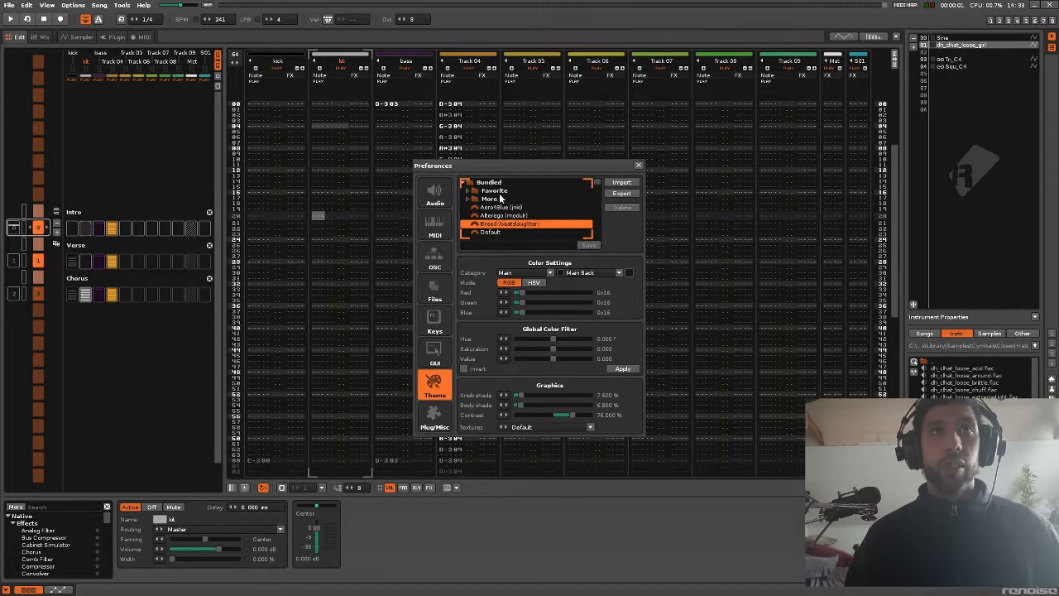
scroll(501, 203, down, 3)
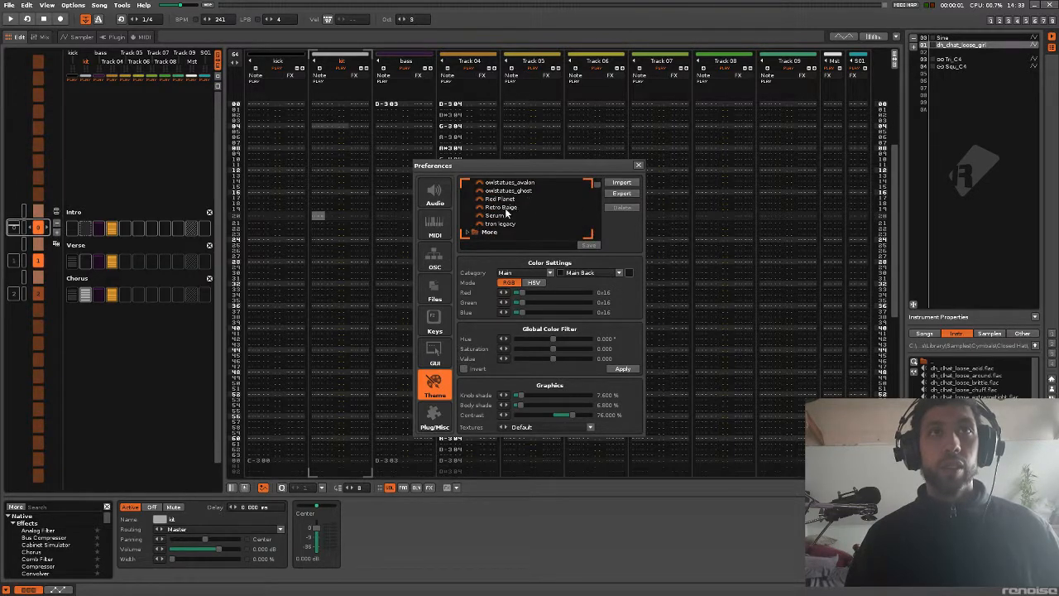
double_click(506, 215)
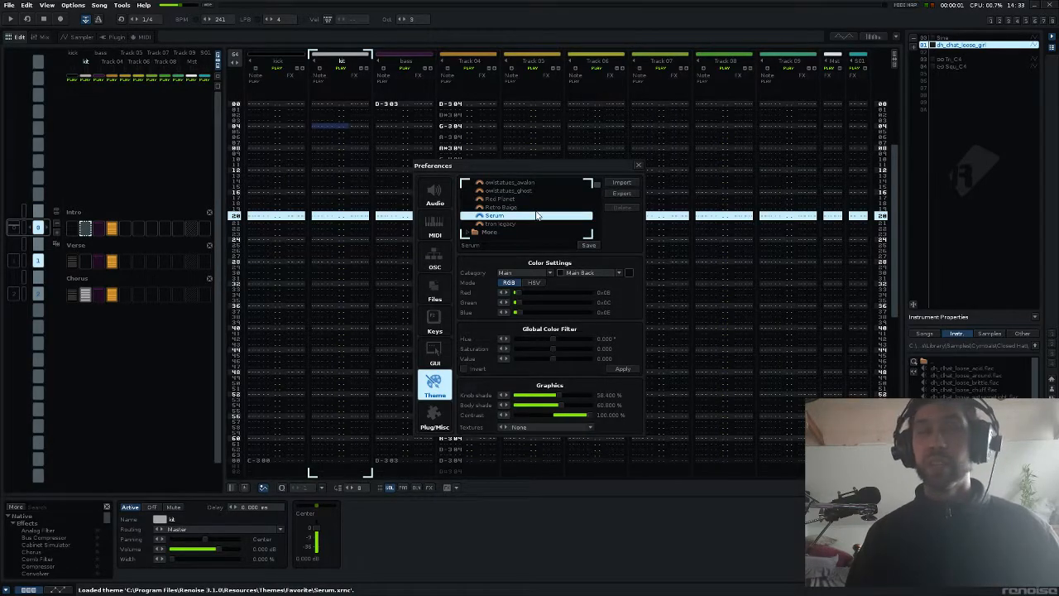
Step: Load the bundled Gray&Green (Din) theme
scroll(536, 215, up, 5)
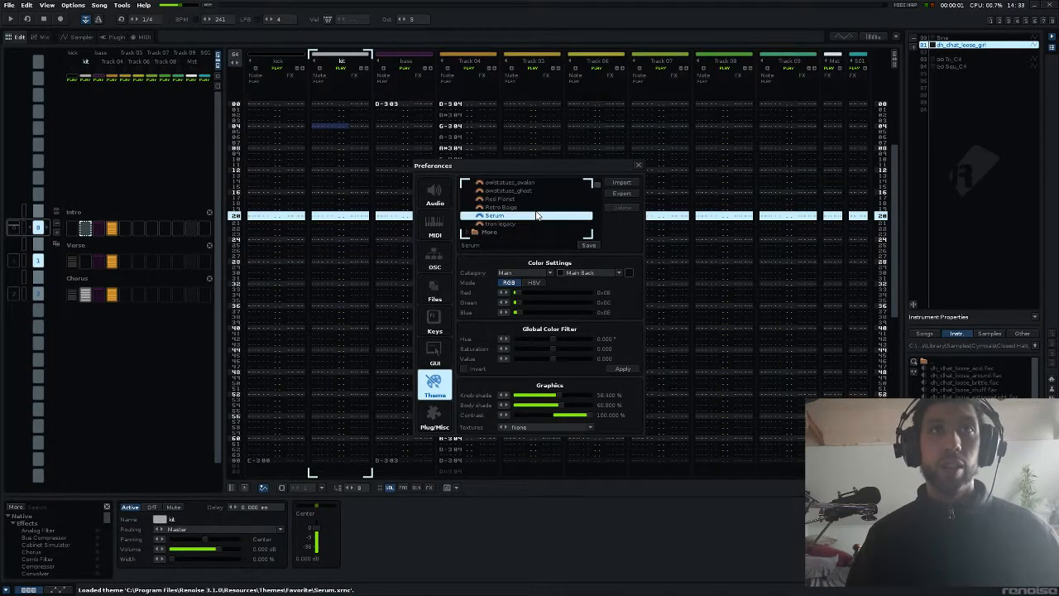
scroll(535, 215, down, 7)
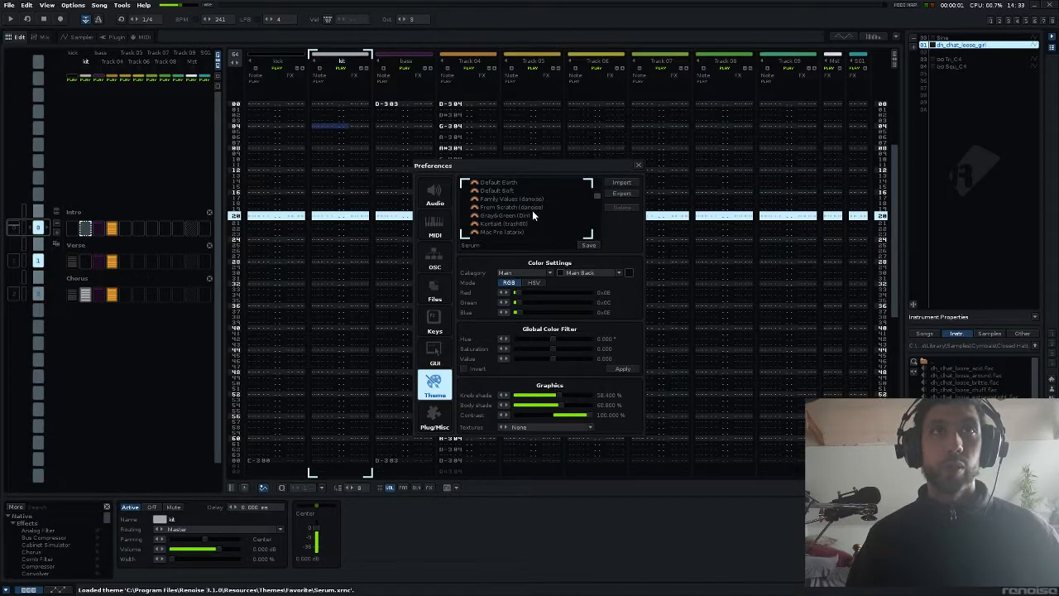
click(529, 215)
Step: Load the user theme pilot7_freeflight_v1 and look through its list of editable Main colours
scroll(531, 217, down, 3)
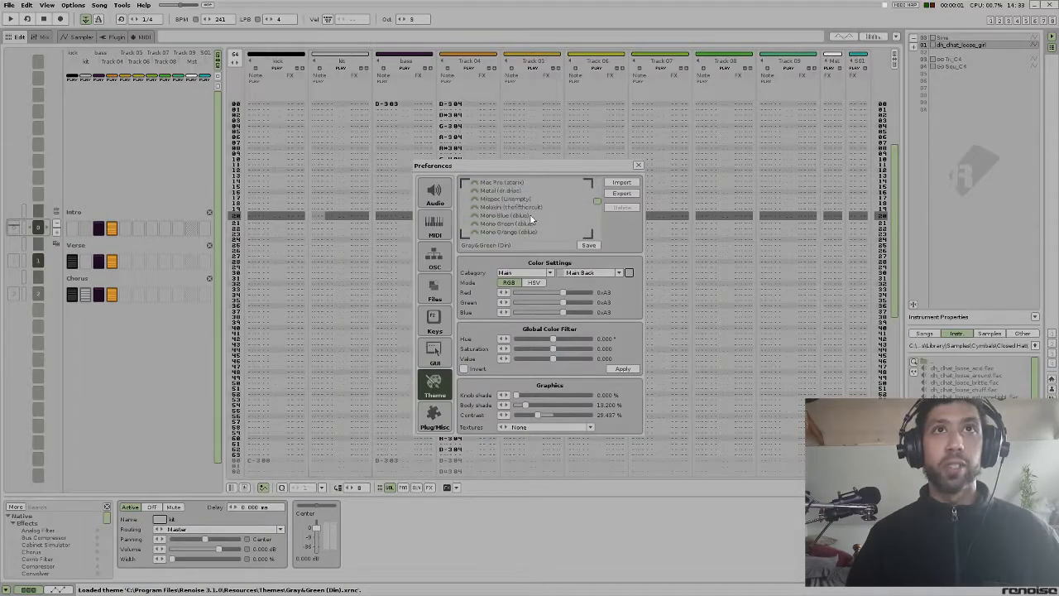
scroll(531, 217, down, 5)
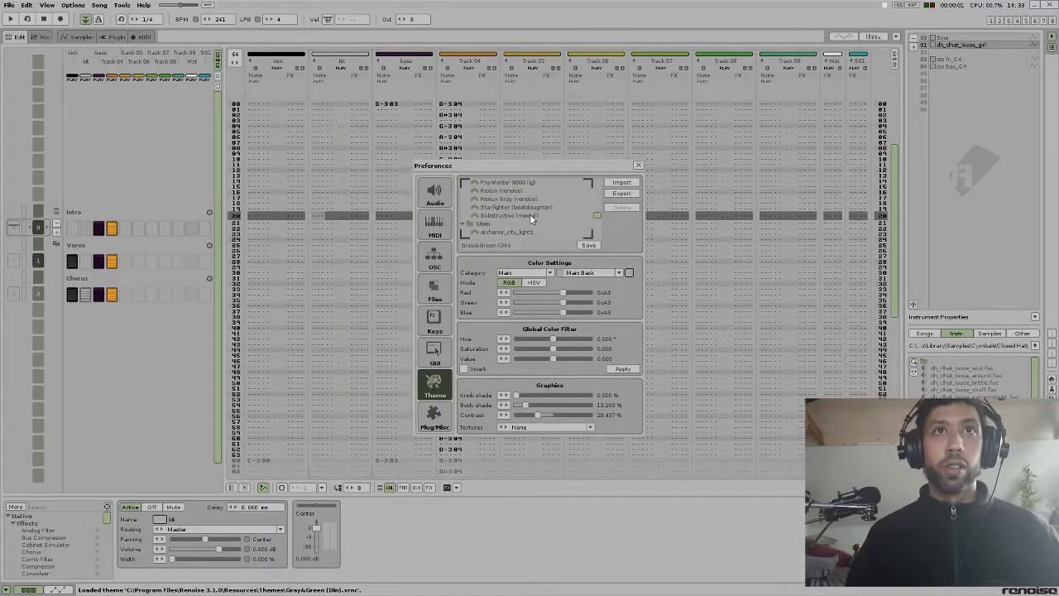
scroll(532, 219, down, 5)
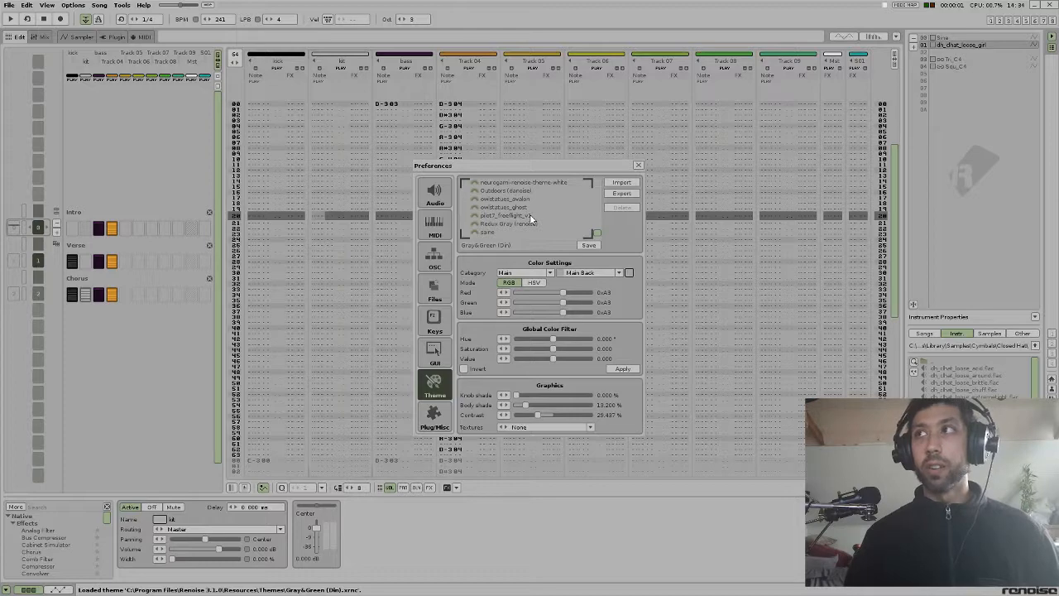
click(532, 216)
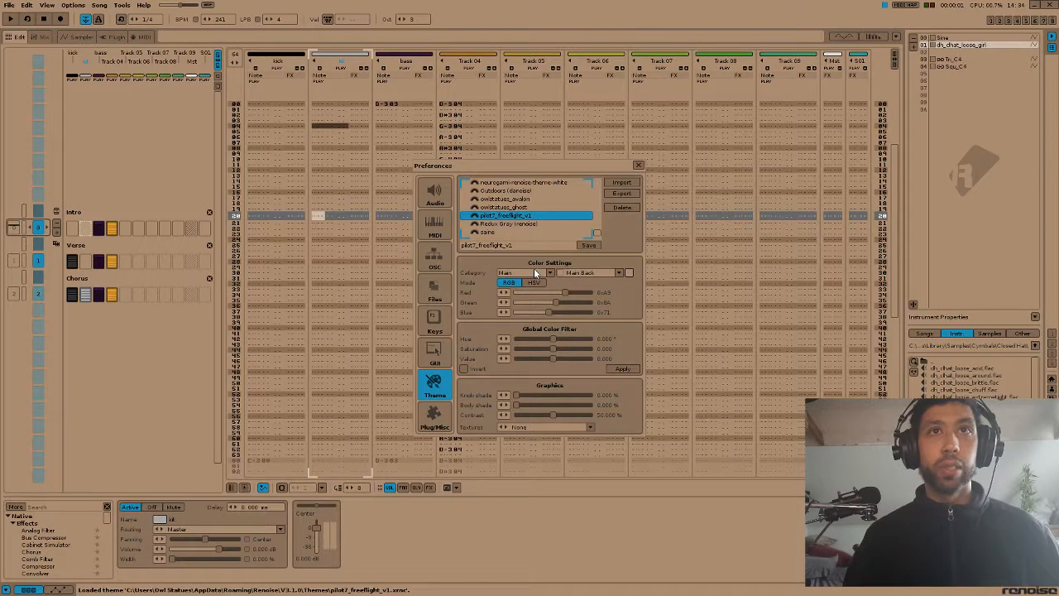
click(605, 276)
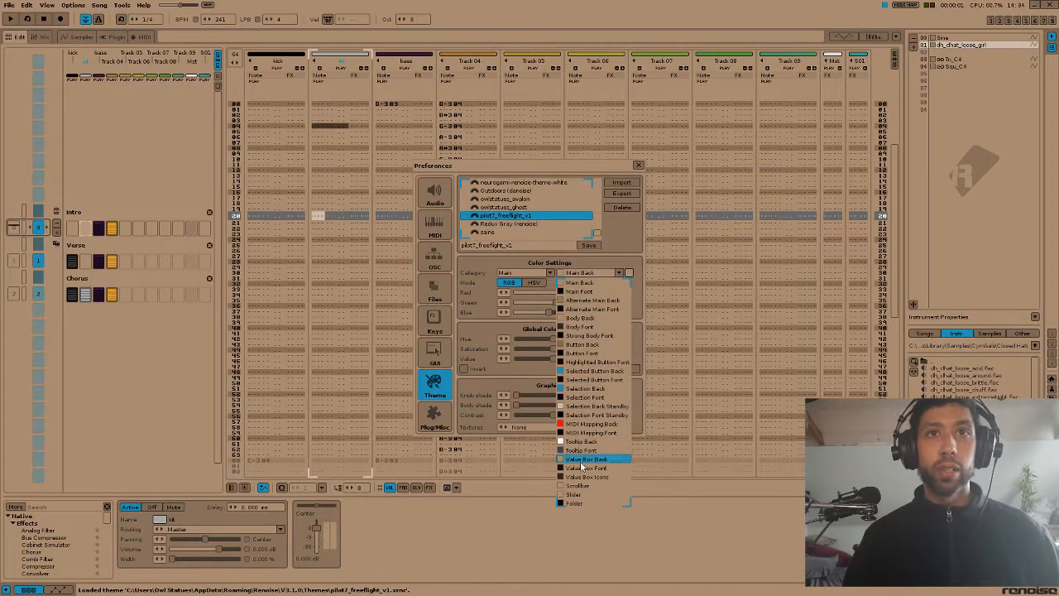
click(626, 273)
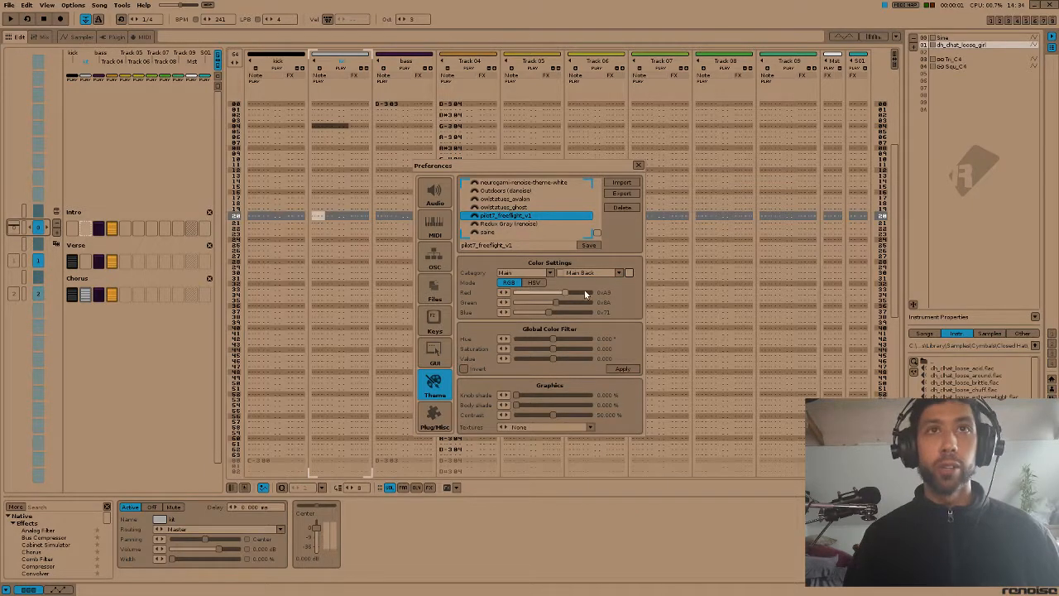
Step: Review the Audio, MIDI, Files and Plug/Misc preferences, and close the preferences
click(432, 194)
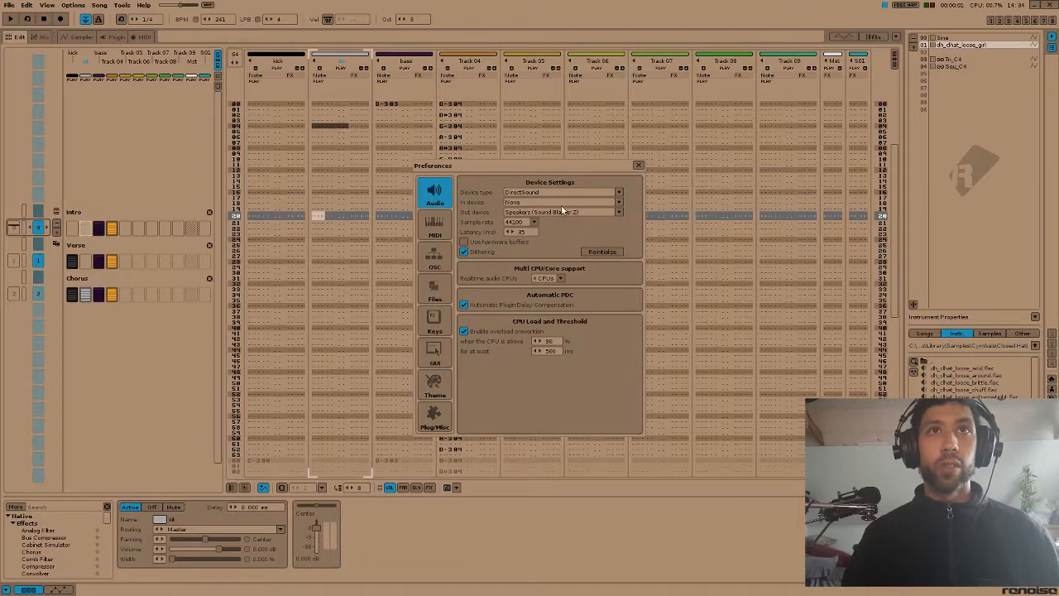
click(435, 225)
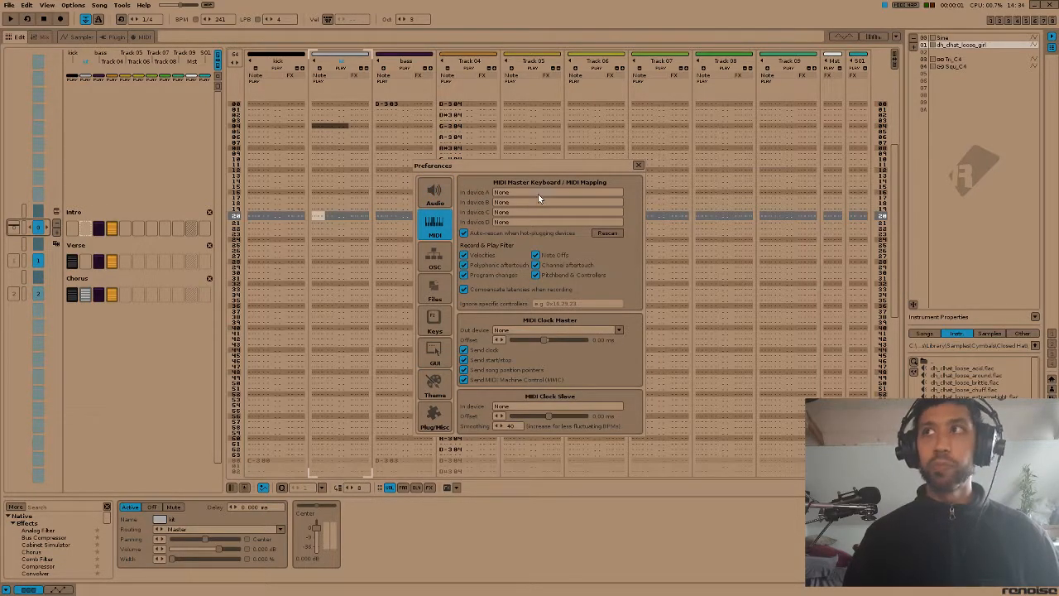
click(439, 295)
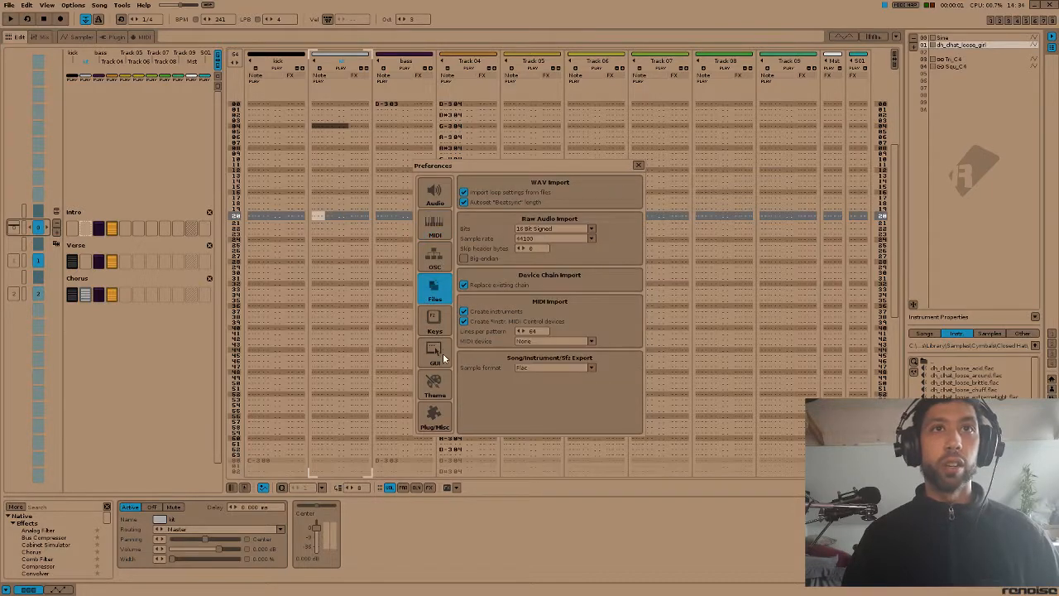
click(434, 415)
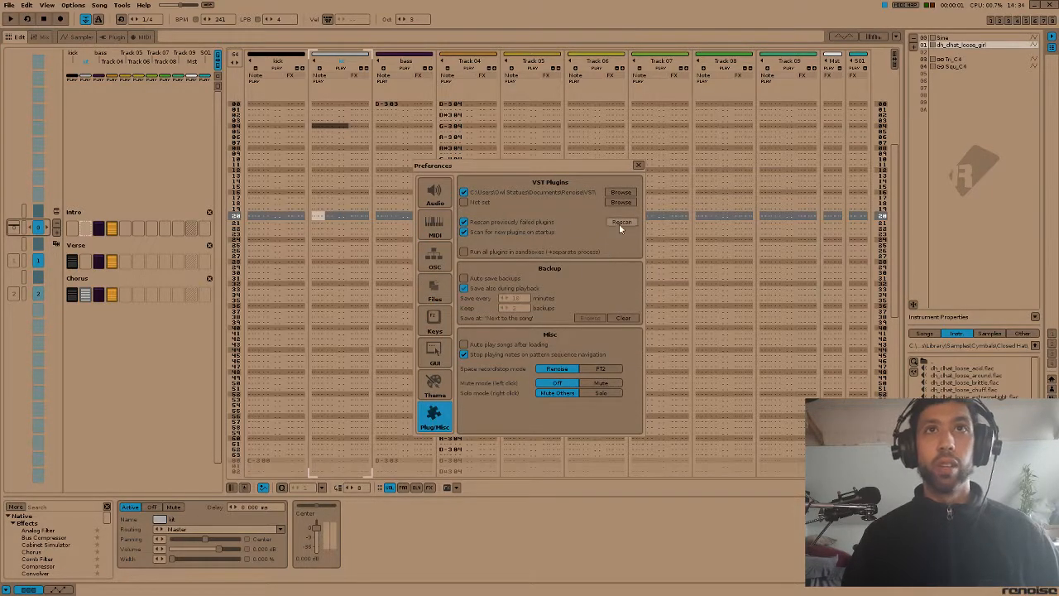
click(640, 165)
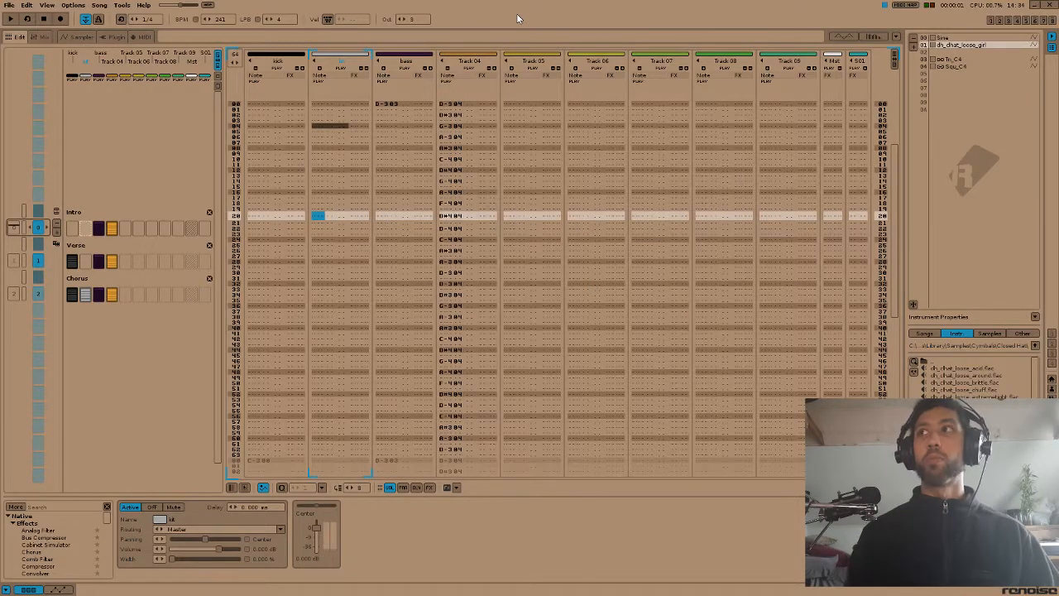
Step: Hide the pattern matrix and show it again
key(ctrl+m)
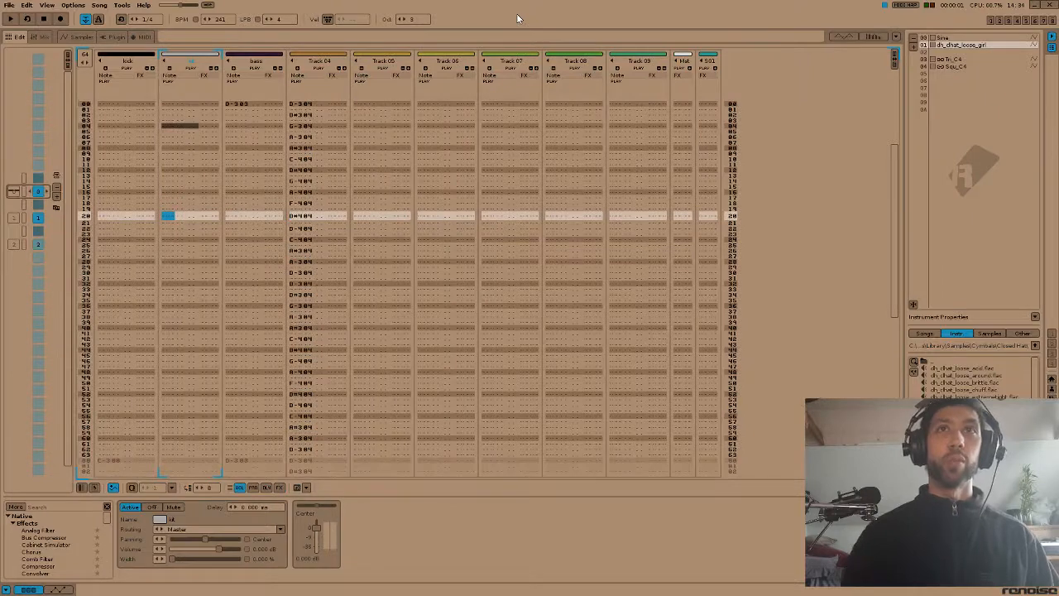
key(ctrl+m)
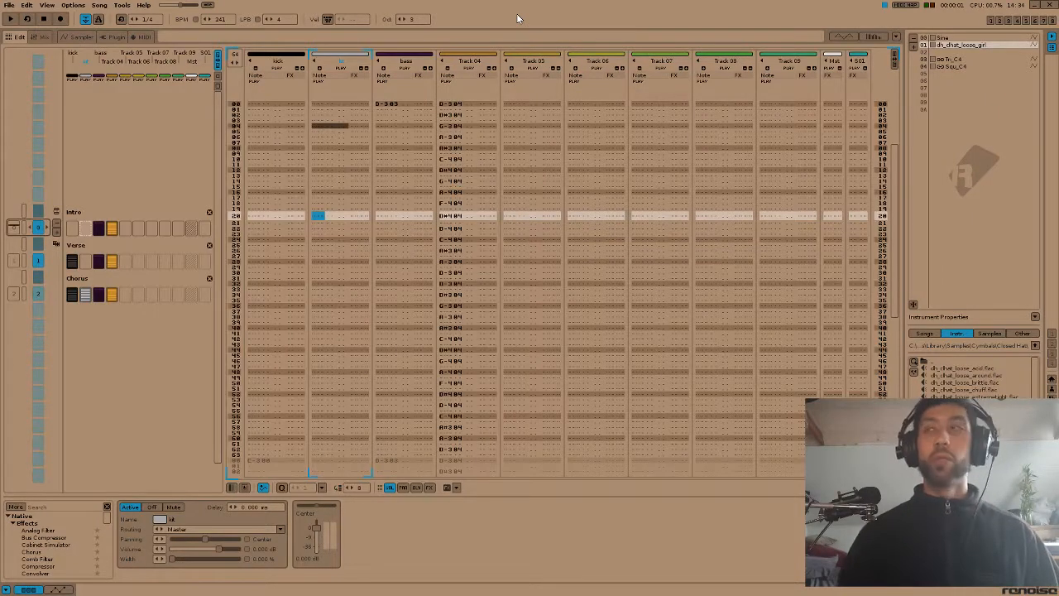